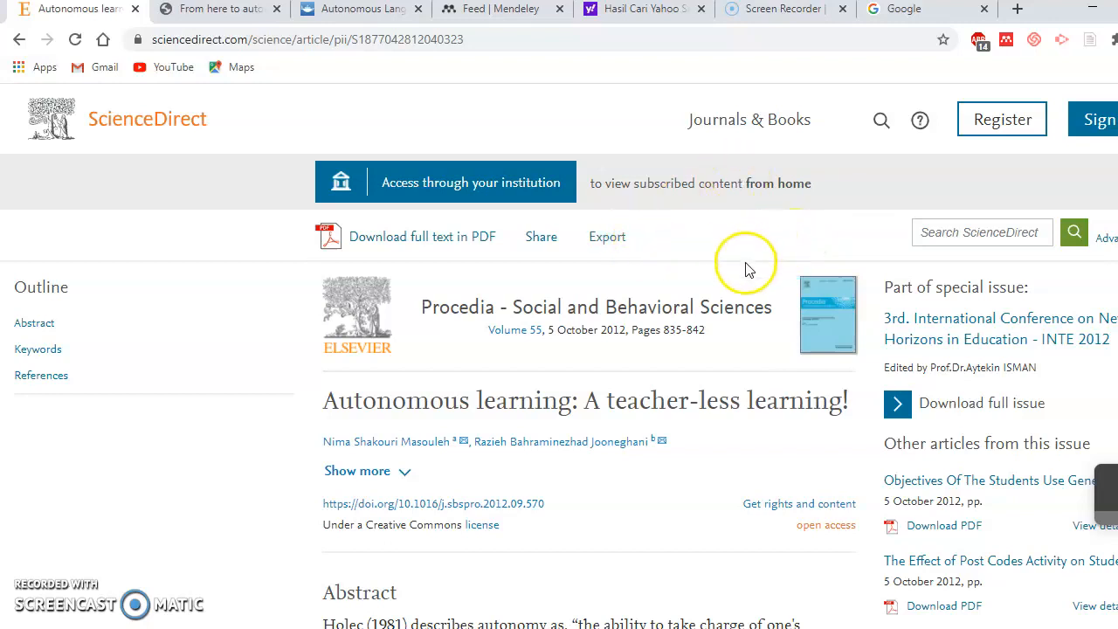
# Read through the ScienceDirect abstract, then switch to the Helsinki 'From here to autonomy' book record
pyautogui.scroll(-3, 747, 270)
pyautogui.scroll(3, 747, 271)
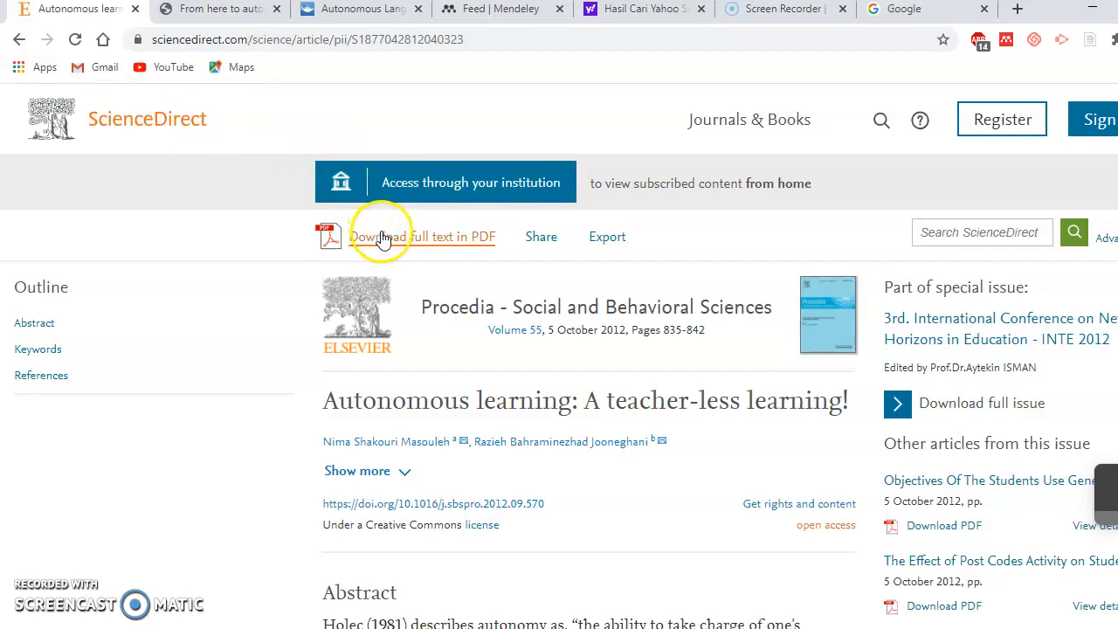
pyautogui.scroll(-4, 619, 273)
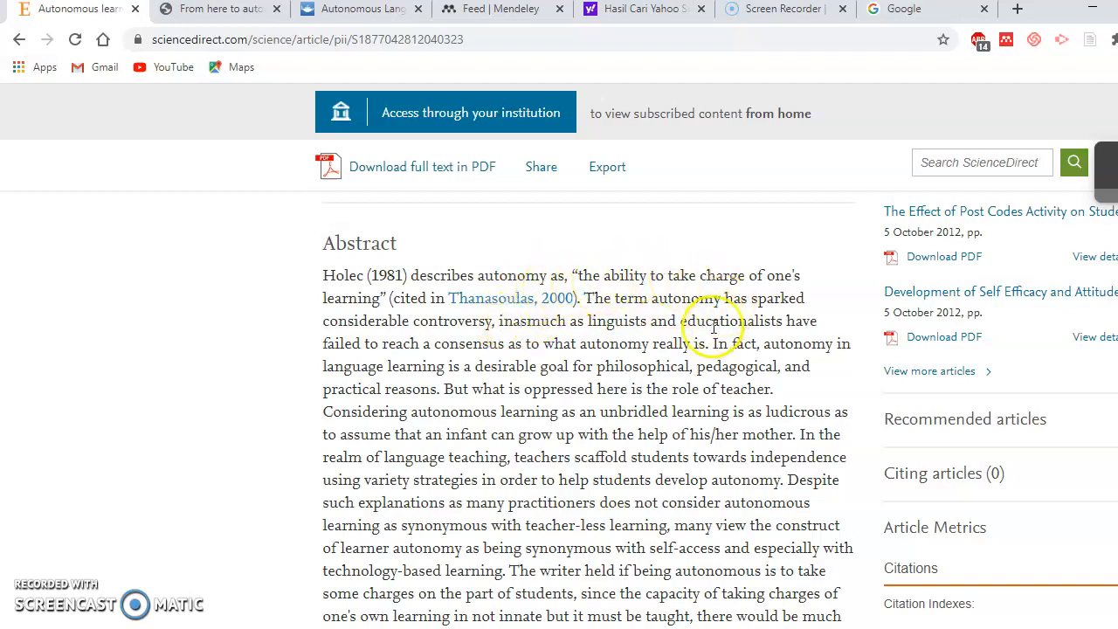
pyautogui.scroll(1, 637, 222)
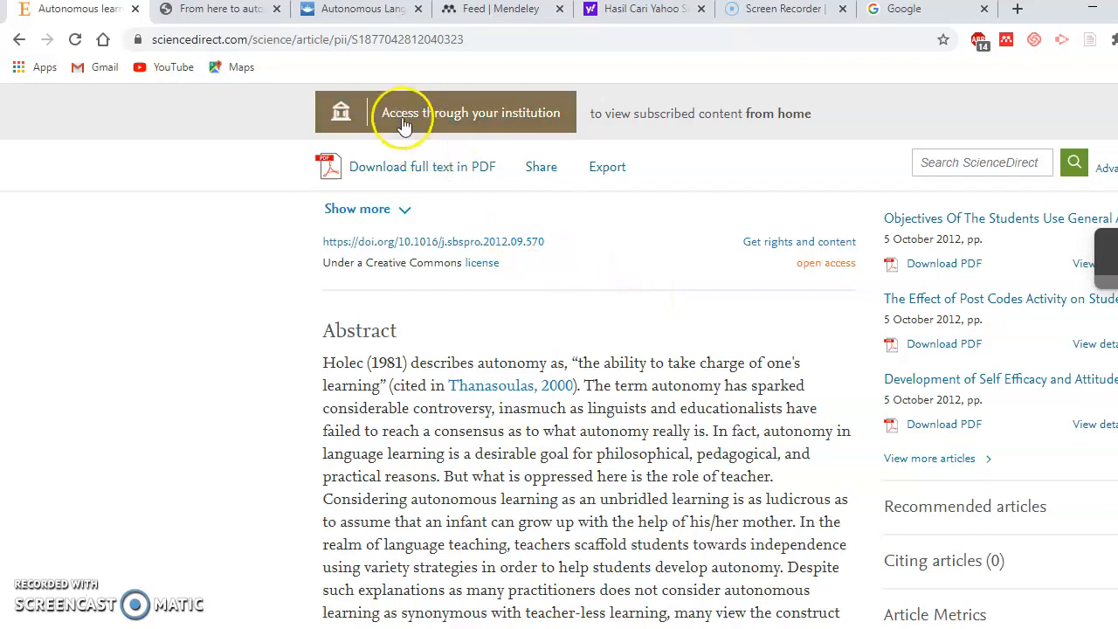
pyautogui.click(221, 9)
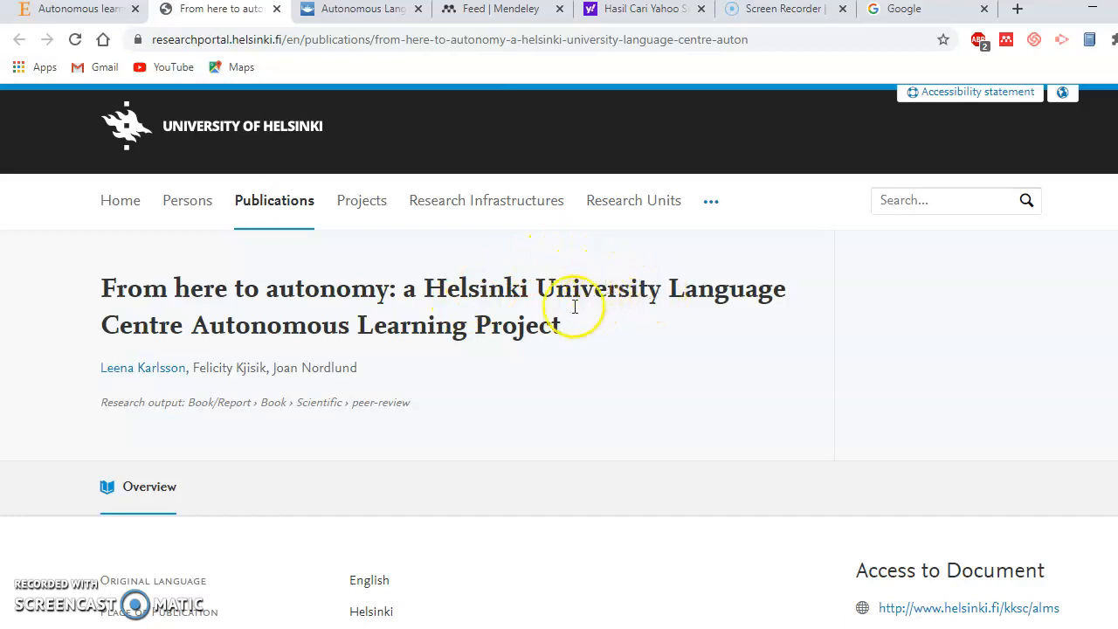
# Bring up the 'Autonomous Language Learning: Hong Kong Tertiary Students' Attitudes and Behaviours' abstract
pyautogui.scroll(-2, 614, 336)
pyautogui.scroll(-3, 611, 337)
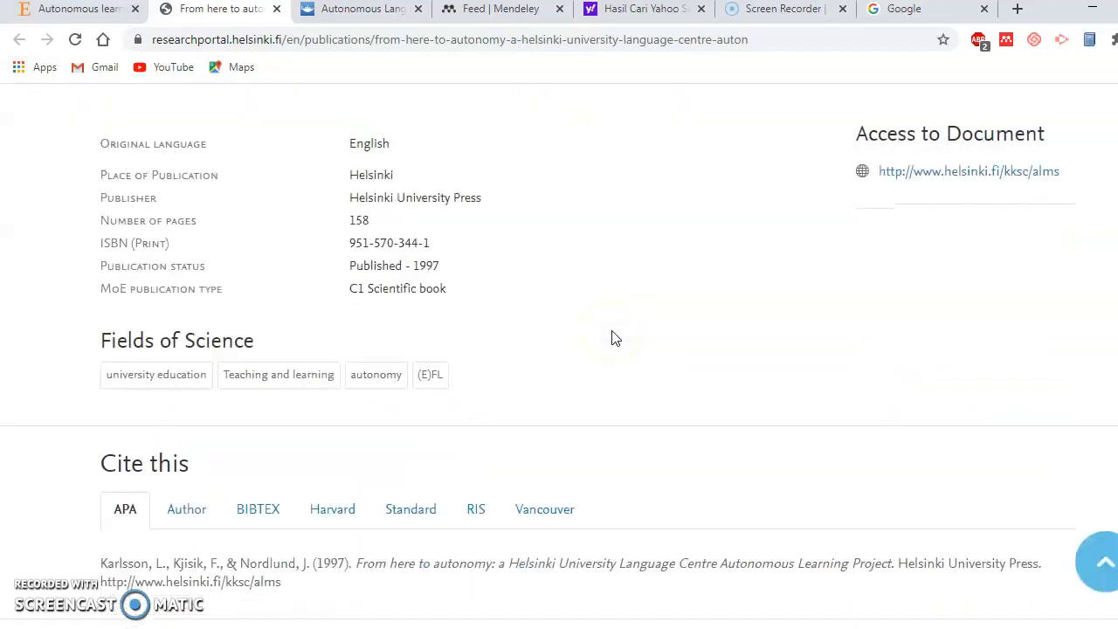
pyautogui.scroll(5, 611, 337)
pyautogui.scroll(-6, 492, 271)
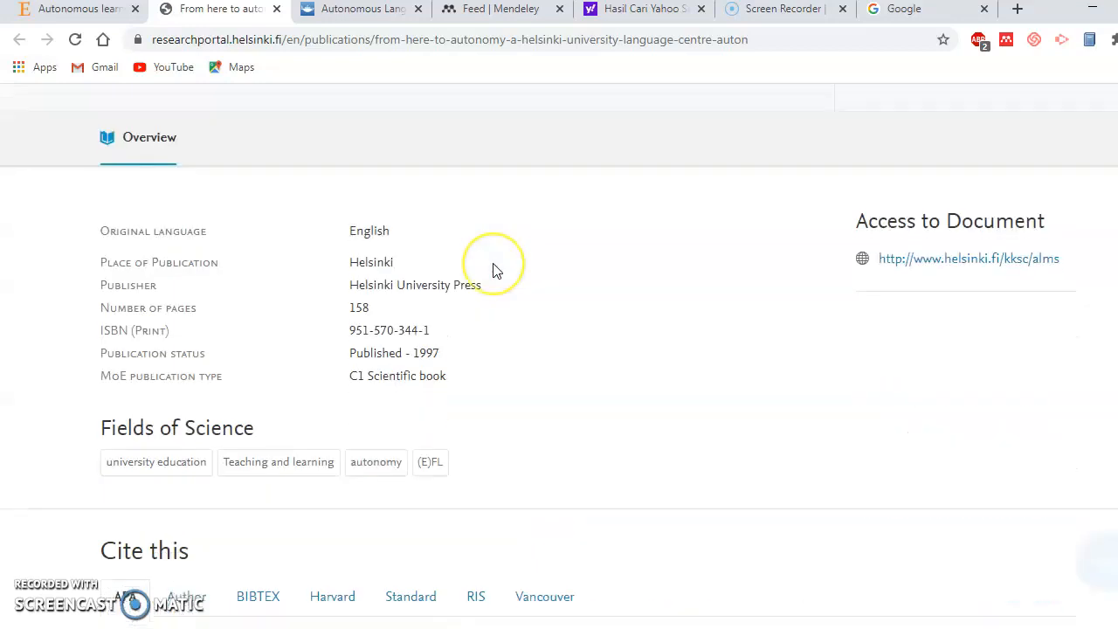
pyautogui.scroll(4, 492, 270)
pyautogui.scroll(3, 494, 270)
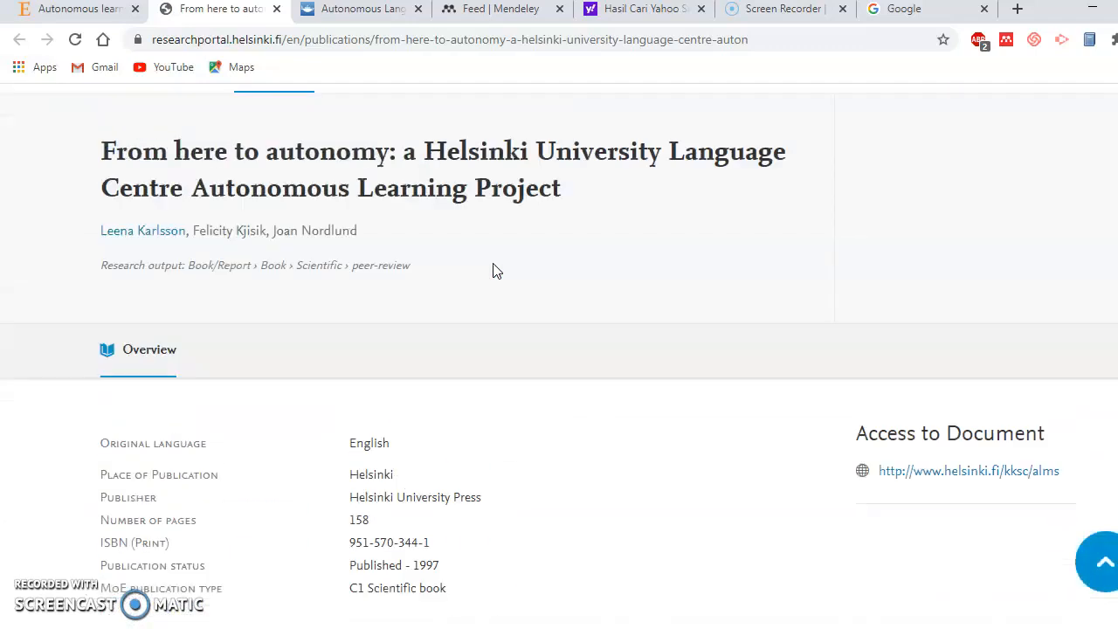
pyautogui.click(339, 10)
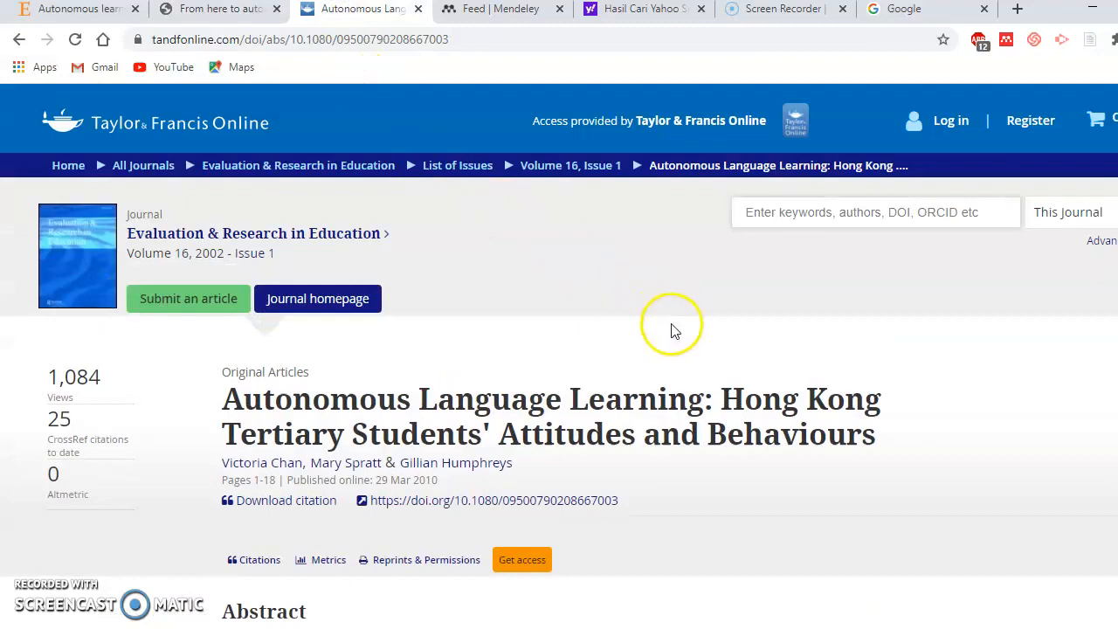
pyautogui.scroll(-1, 612, 340)
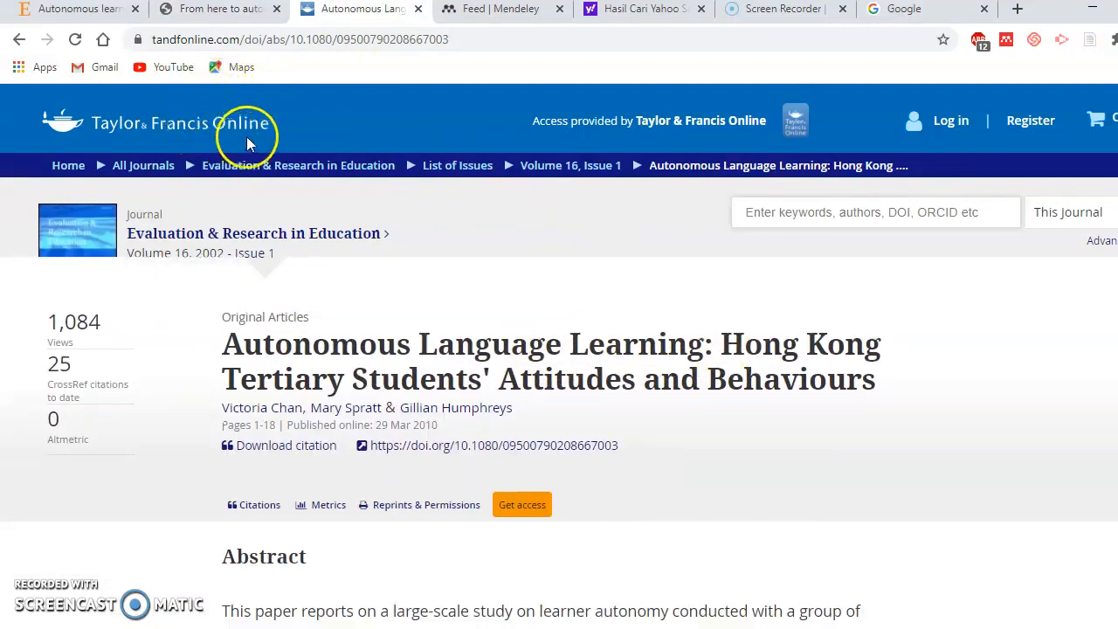
pyautogui.scroll(-2, 656, 287)
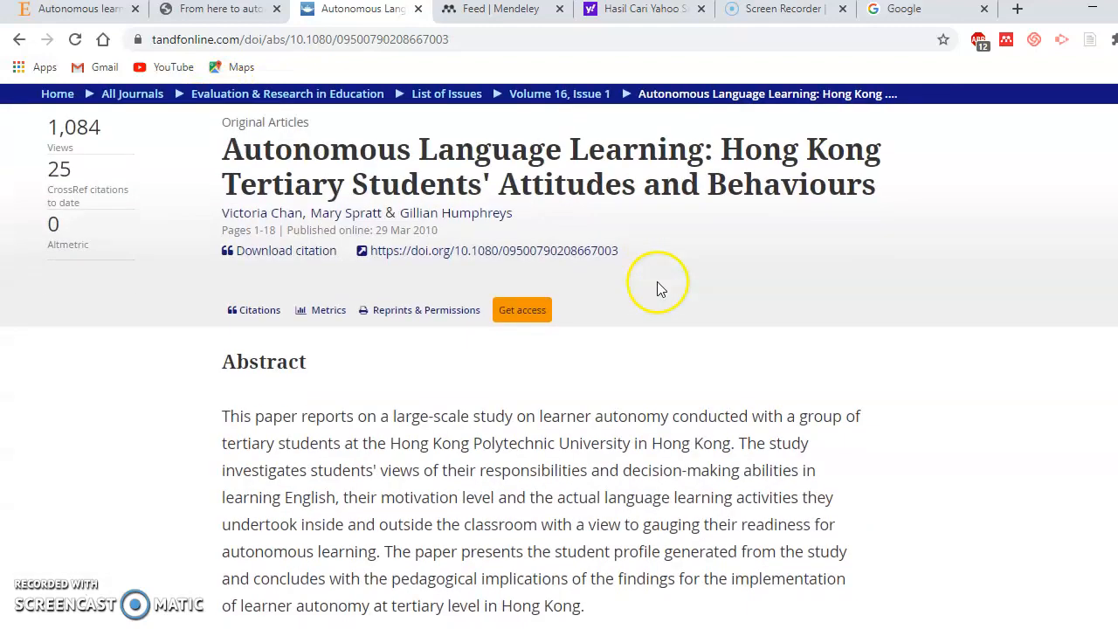
pyautogui.scroll(-2, 505, 311)
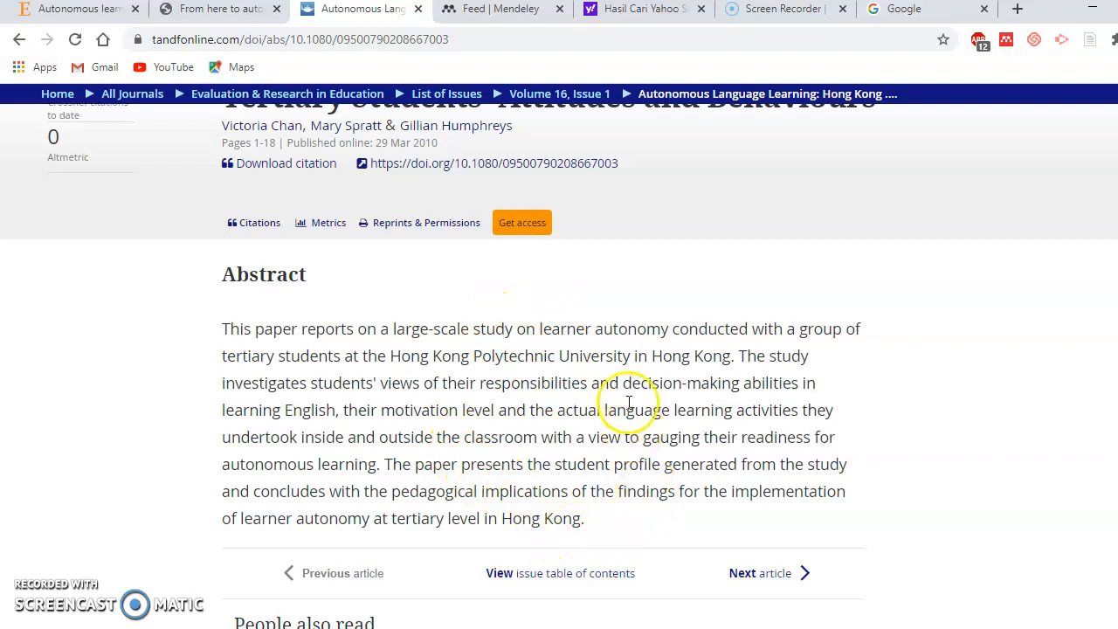
# Switch to the Mendeley web Feed page and glance through it
pyautogui.click(520, 14)
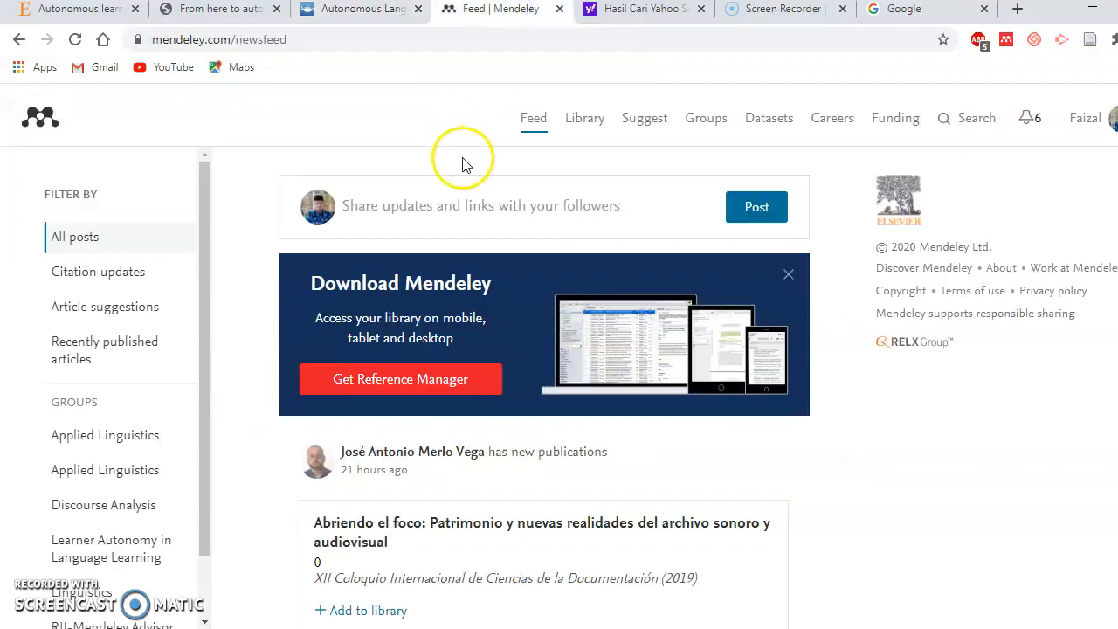
pyautogui.scroll(-3, 716, 187)
pyautogui.scroll(3, 715, 188)
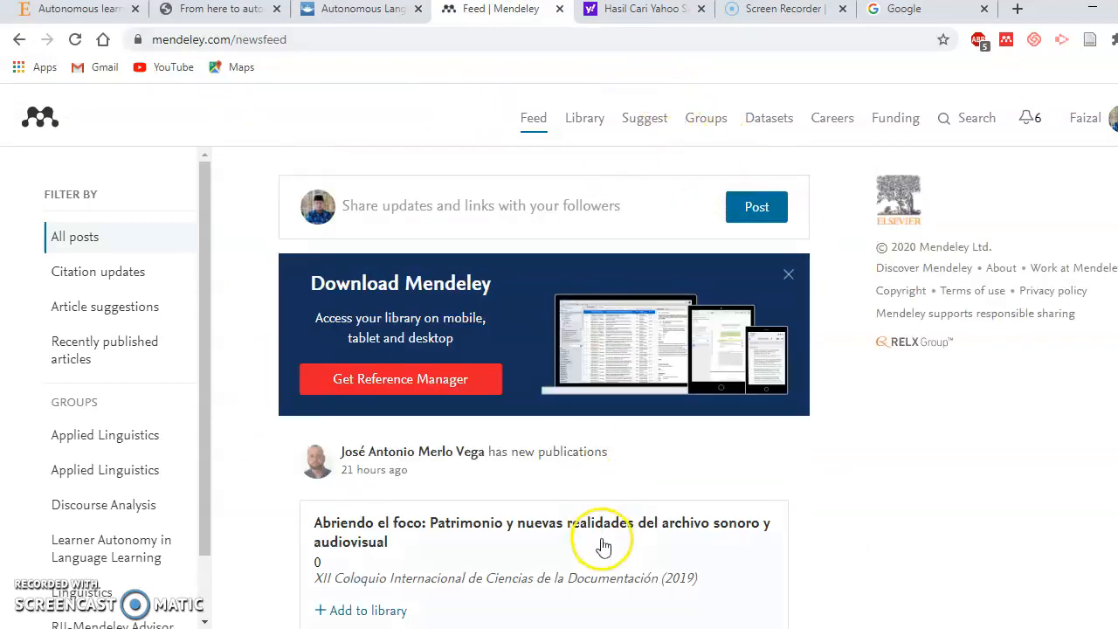
# Check Mendeley Desktop's 'autonom' search results, then minimize it and return to Word
pyautogui.click(559, 628)
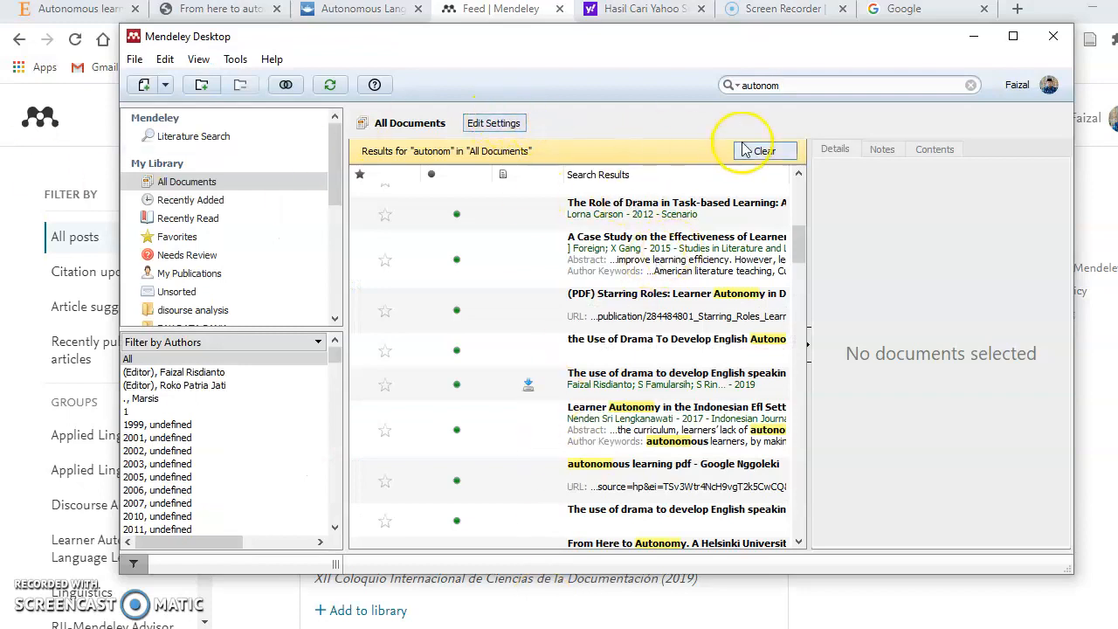
pyautogui.click(134, 59)
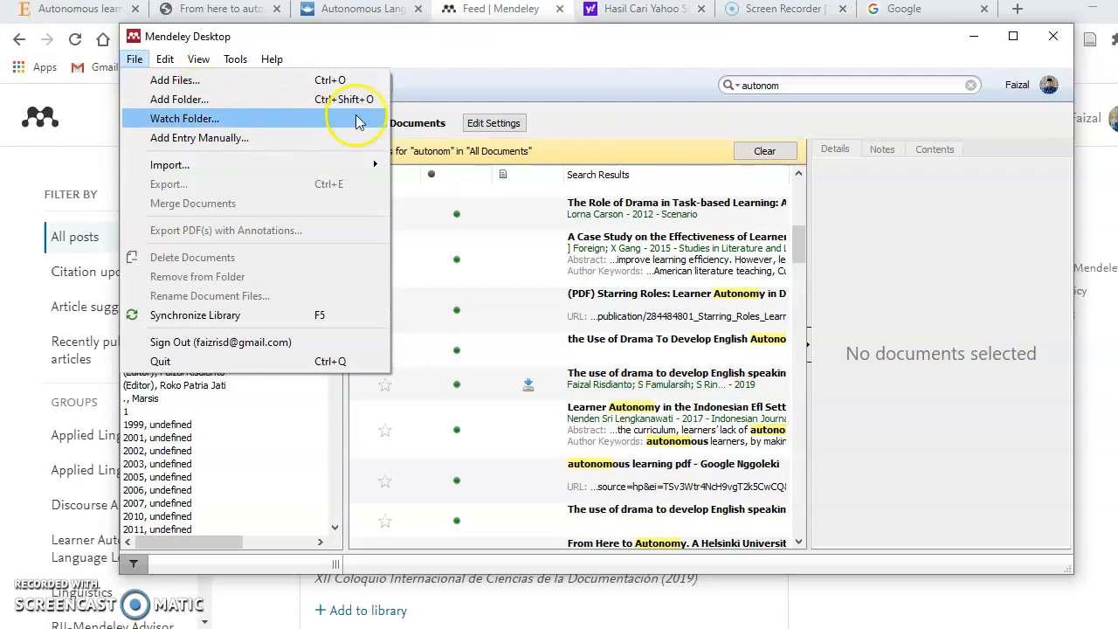
pyautogui.click(677, 125)
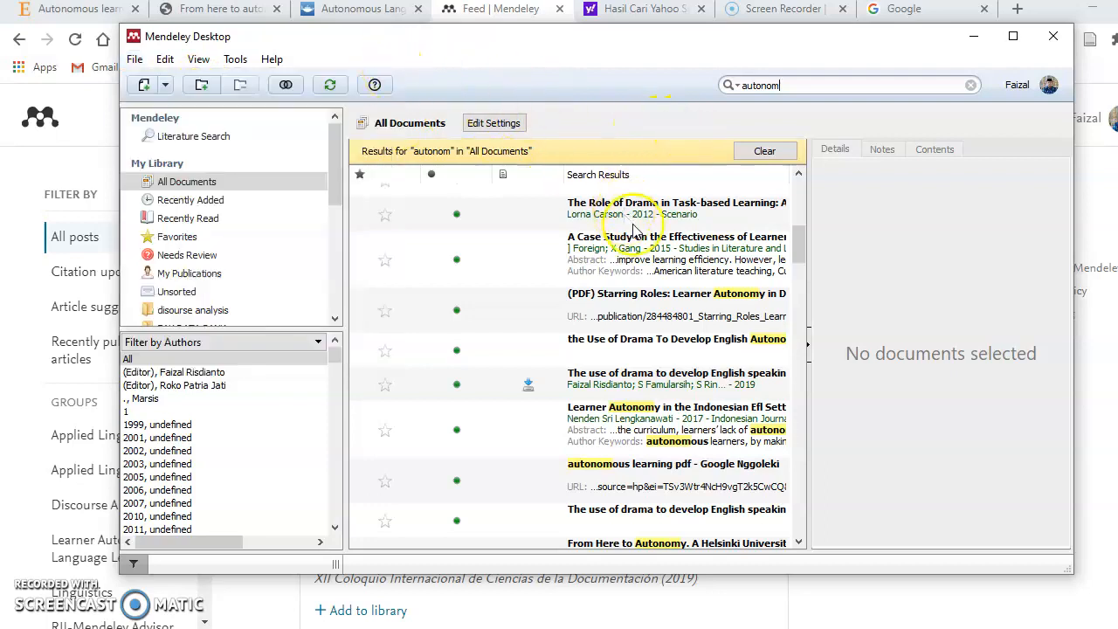
pyautogui.click(977, 39)
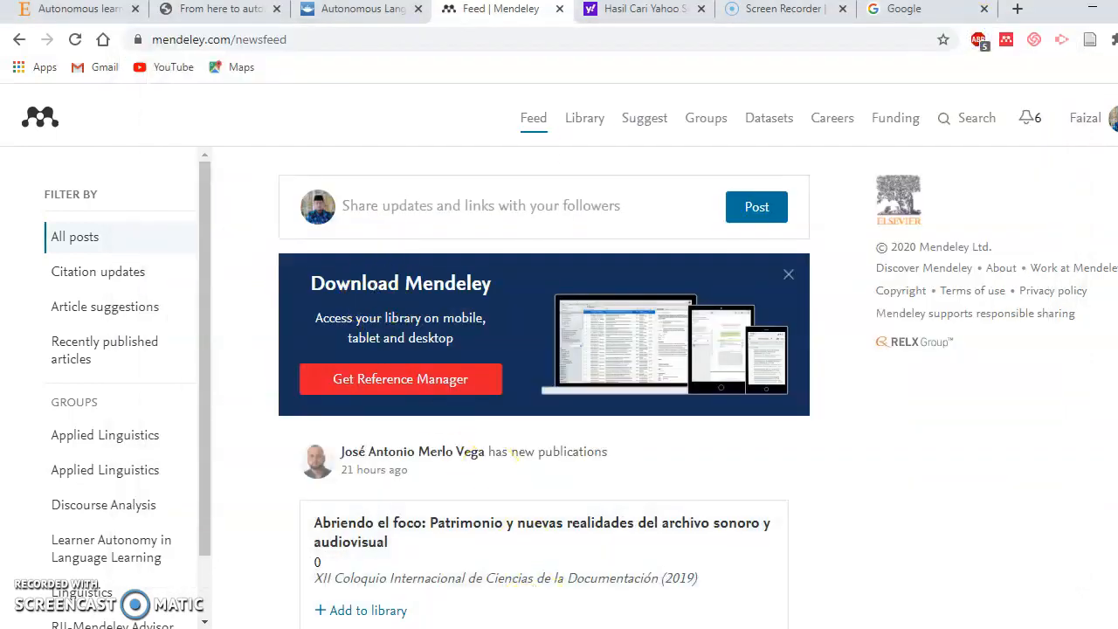
pyautogui.hotkey('alt', 'Tab')
# Select the four generated bibliography entries from 'Chan' down and delete them
pyautogui.scroll(5, 398, 402)
pyautogui.scroll(-1, 398, 402)
pyautogui.scroll(2, 400, 399)
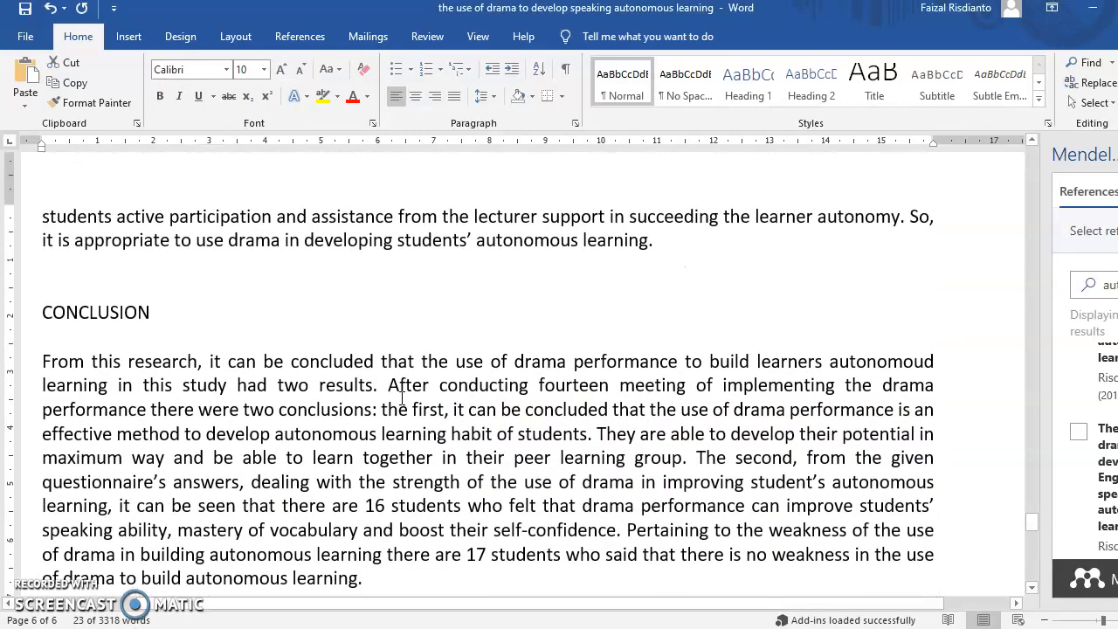
pyautogui.scroll(-5, 400, 396)
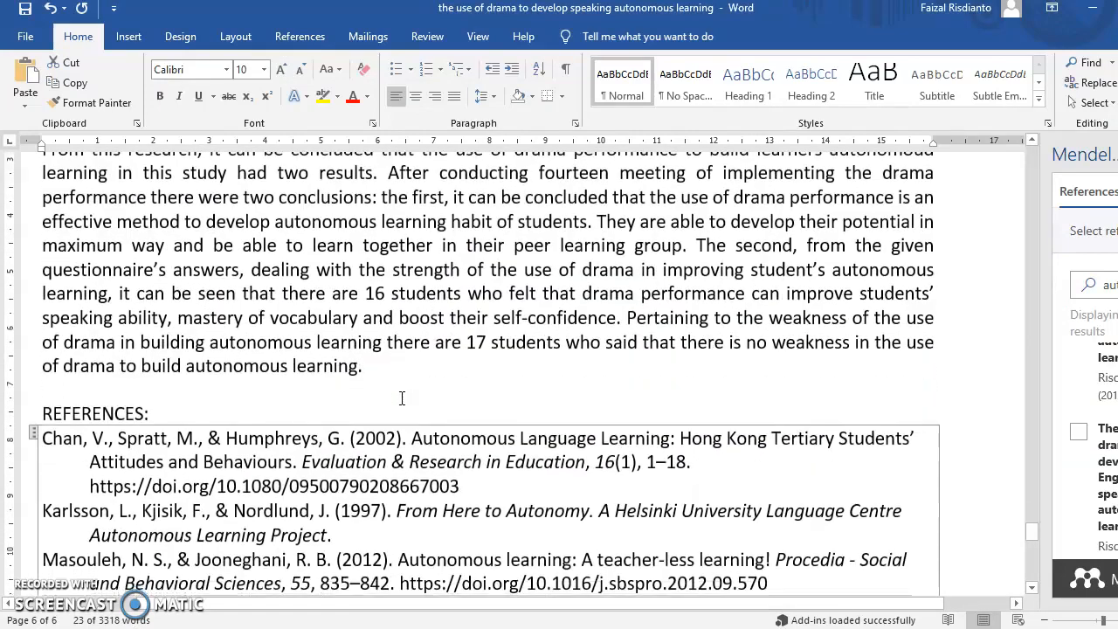
pyautogui.click(58, 203)
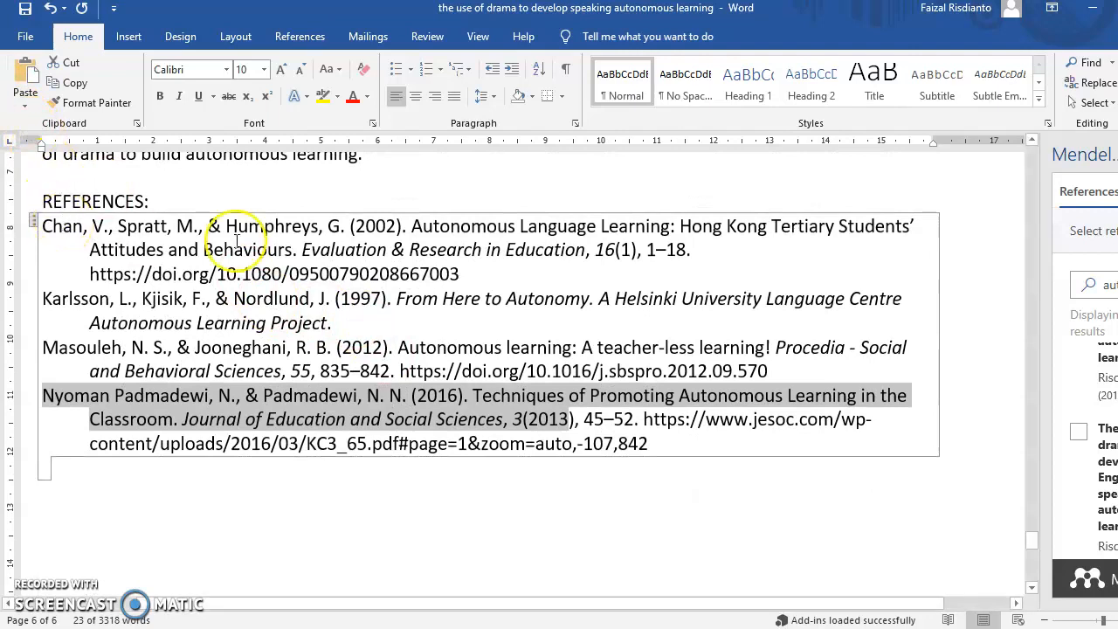
pyautogui.click(690, 464)
pyautogui.keyDown('shift'); pyautogui.click(40, 241); pyautogui.keyUp('shift')
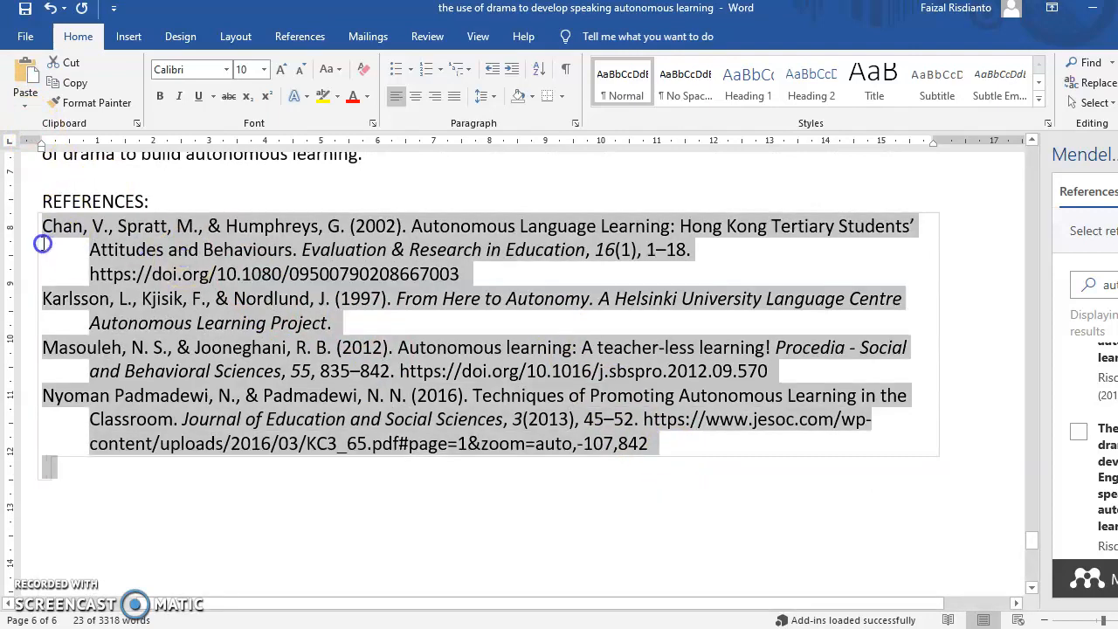
pyautogui.press('BackSpace')
pyautogui.press('BackSpace')
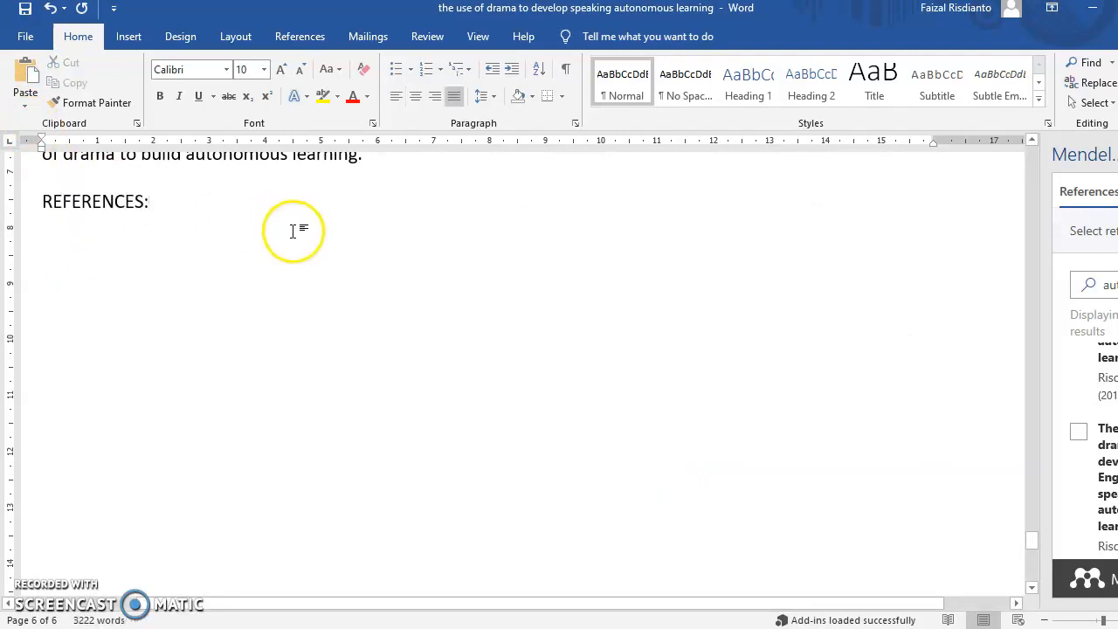
pyautogui.scroll(15, 289, 223)
pyautogui.scroll(15, 298, 226)
pyautogui.scroll(1, 298, 222)
pyautogui.scroll(-10, 298, 222)
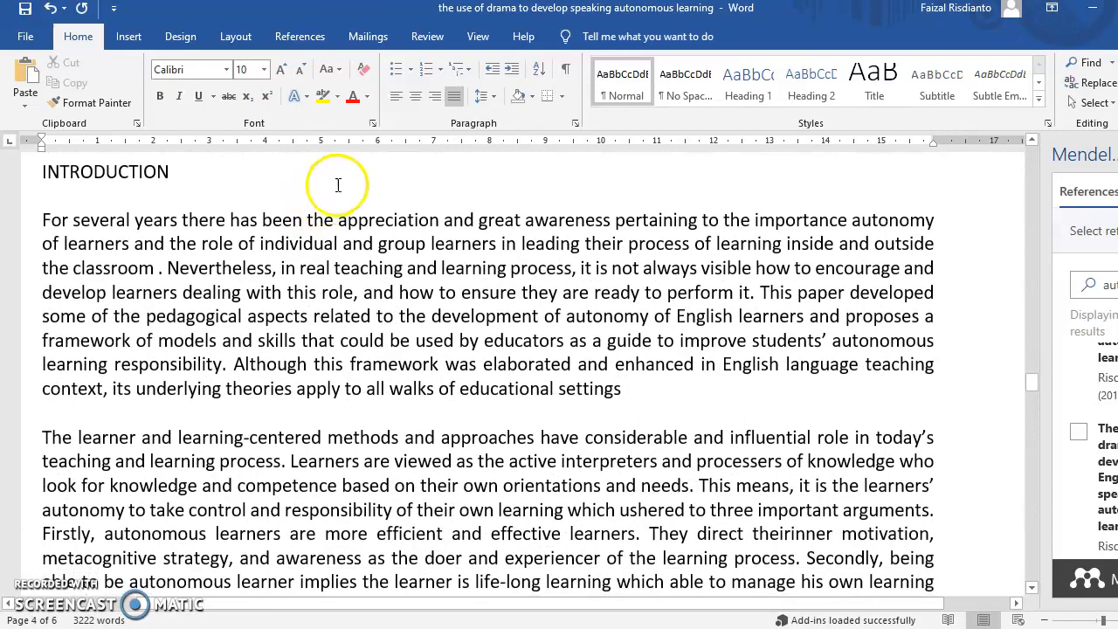
pyautogui.scroll(1, 538, 222)
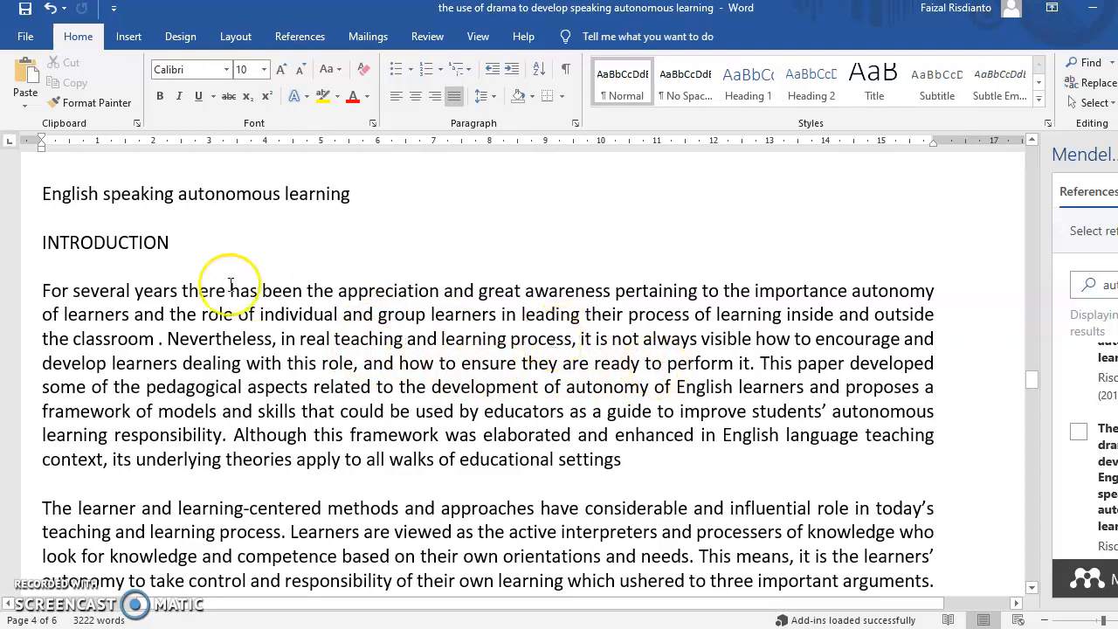
# Highlight the introduction's first two sentences, through 'ready to perform it.', in yellow
pyautogui.moveTo(42, 286); pyautogui.dragTo(759, 361)
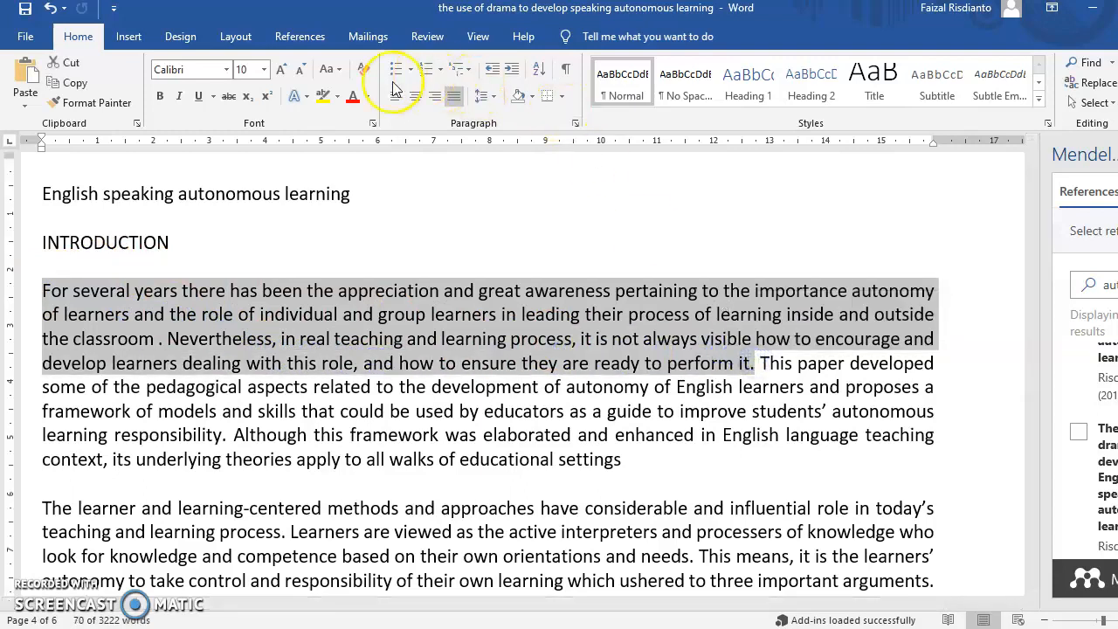
pyautogui.click(320, 96)
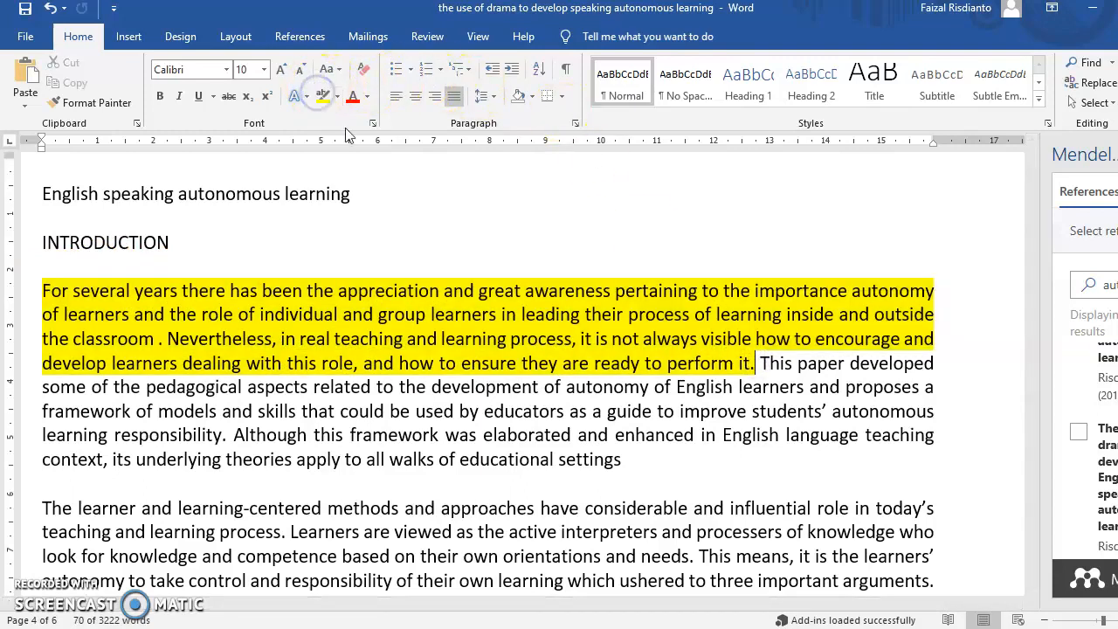
pyautogui.click(392, 252)
pyautogui.click(421, 225)
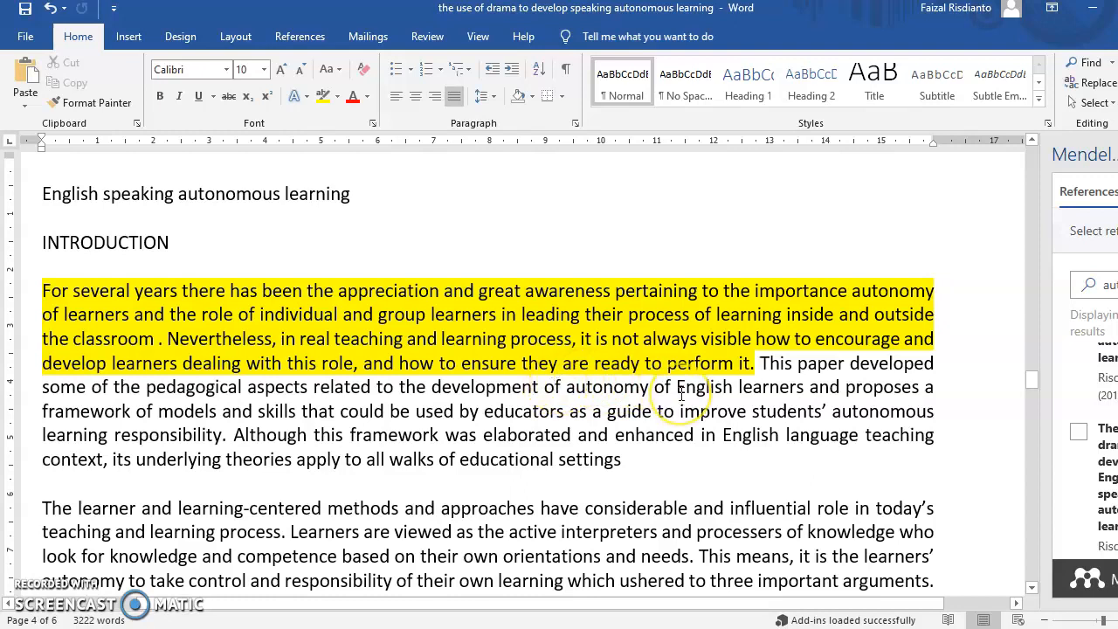
# Move the 'English speaking autonomous learning' line so it follows 'develop' in the title
pyautogui.scroll(3, 682, 395)
pyautogui.click(368, 343)
pyautogui.moveTo(369, 344); pyautogui.dragTo(158, 350)
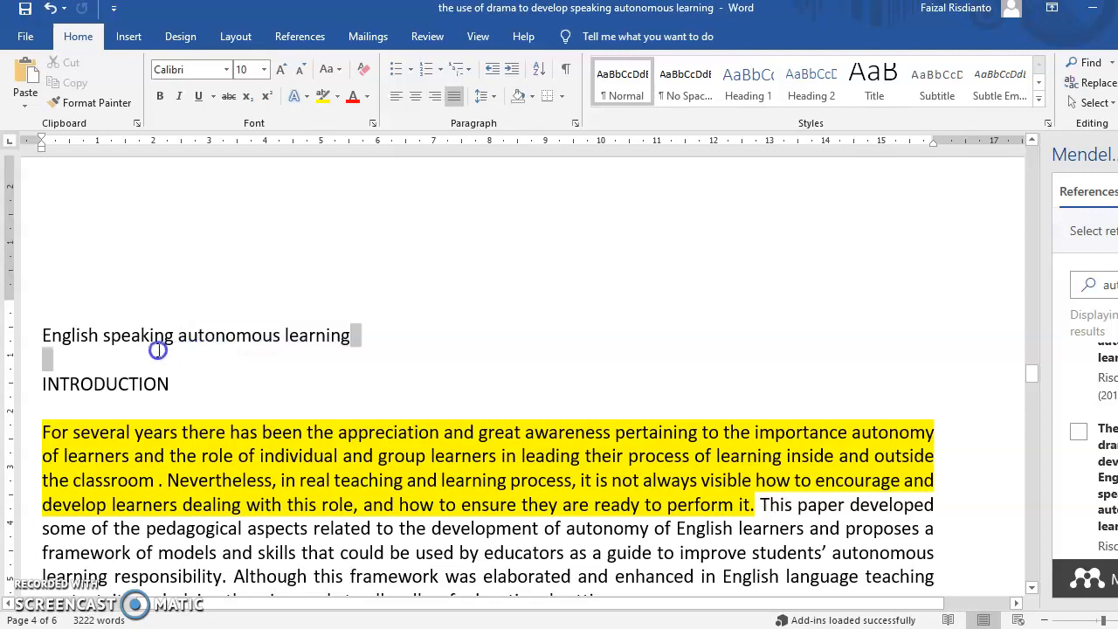
pyautogui.scroll(4, 231, 367)
pyautogui.scroll(-3, 232, 365)
pyautogui.scroll(7, 230, 365)
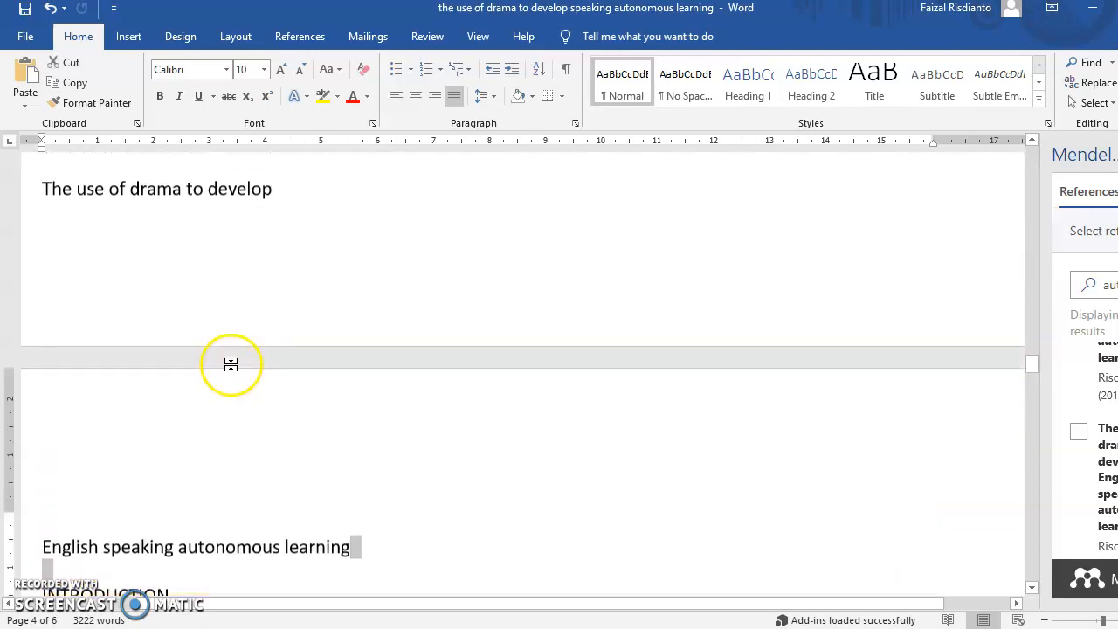
pyautogui.scroll(-2, 283, 373)
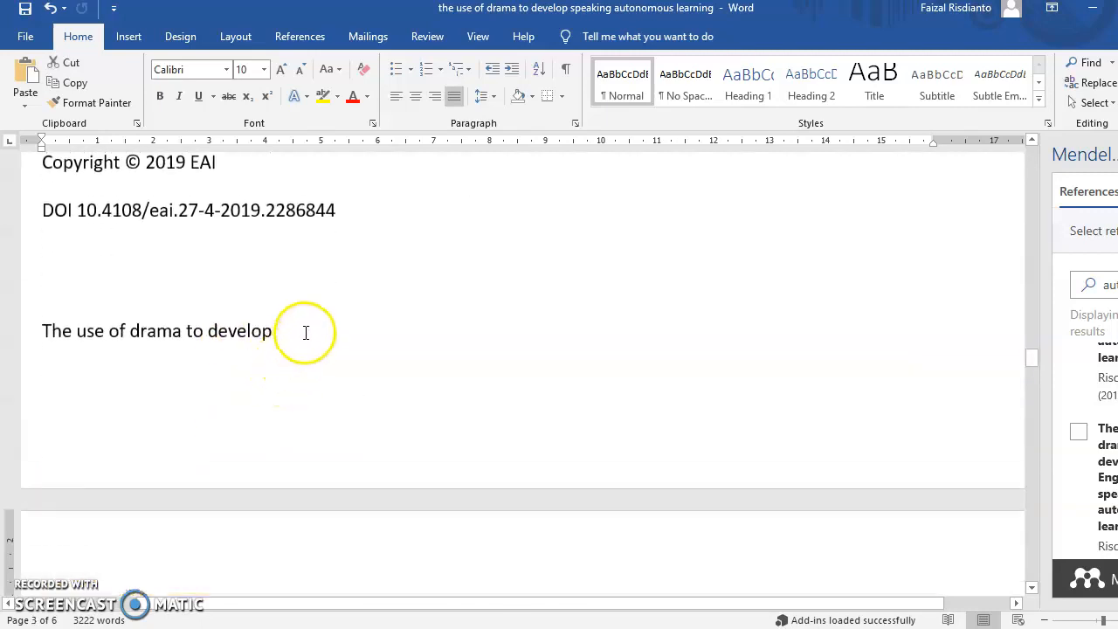
pyautogui.click(305, 331)
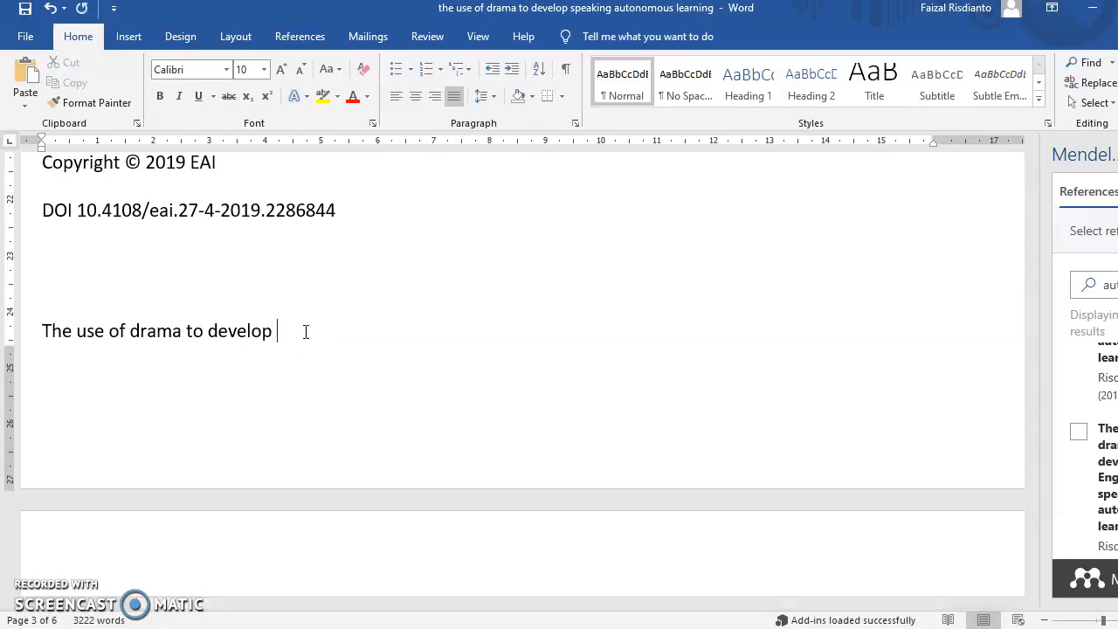
pyautogui.write('English speaking autonomous learning')
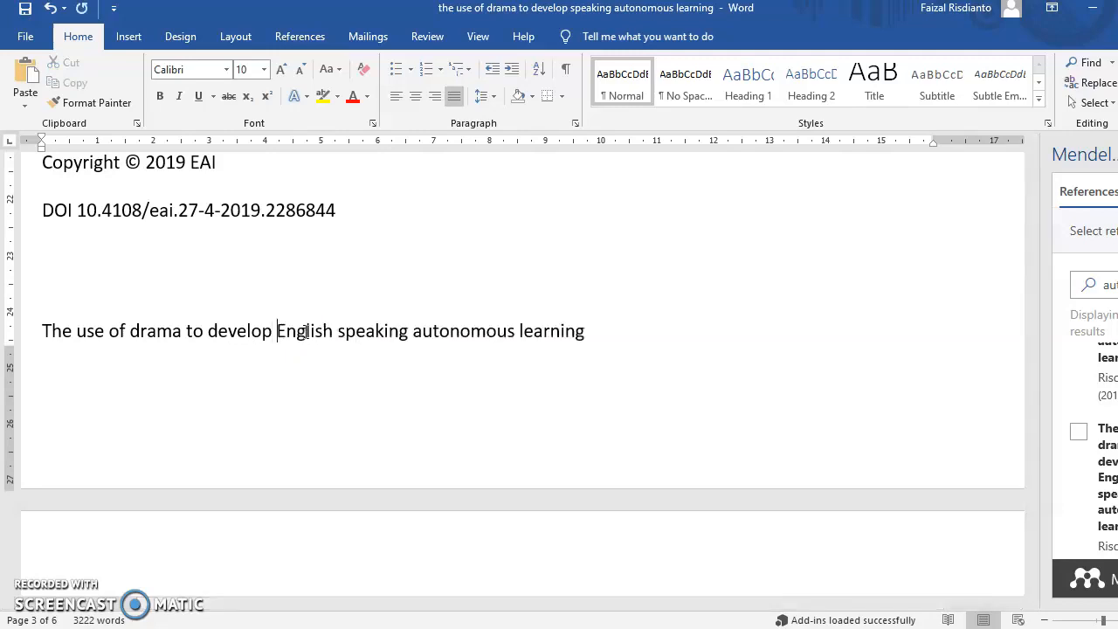
# Push the title down to sit directly above INTRODUCTION and make it bold
pyautogui.click(309, 290)
pyautogui.press('Return')
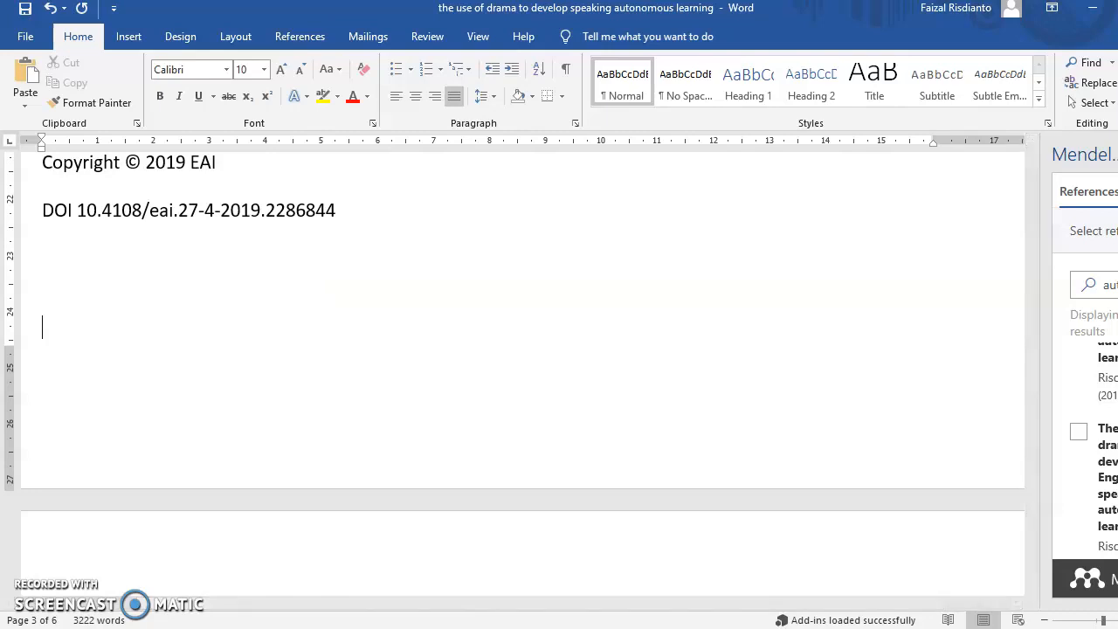
pyautogui.scroll(-5, 499, 254)
pyautogui.click(599, 329)
pyautogui.moveTo(599, 329); pyautogui.dragTo(84, 326)
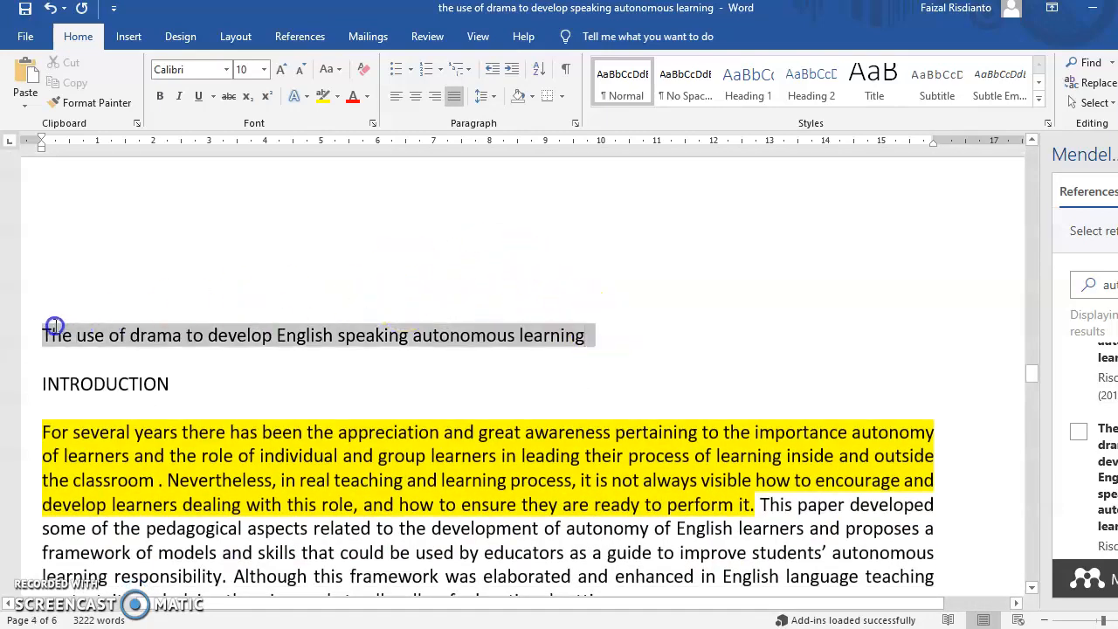
pyautogui.click(159, 97)
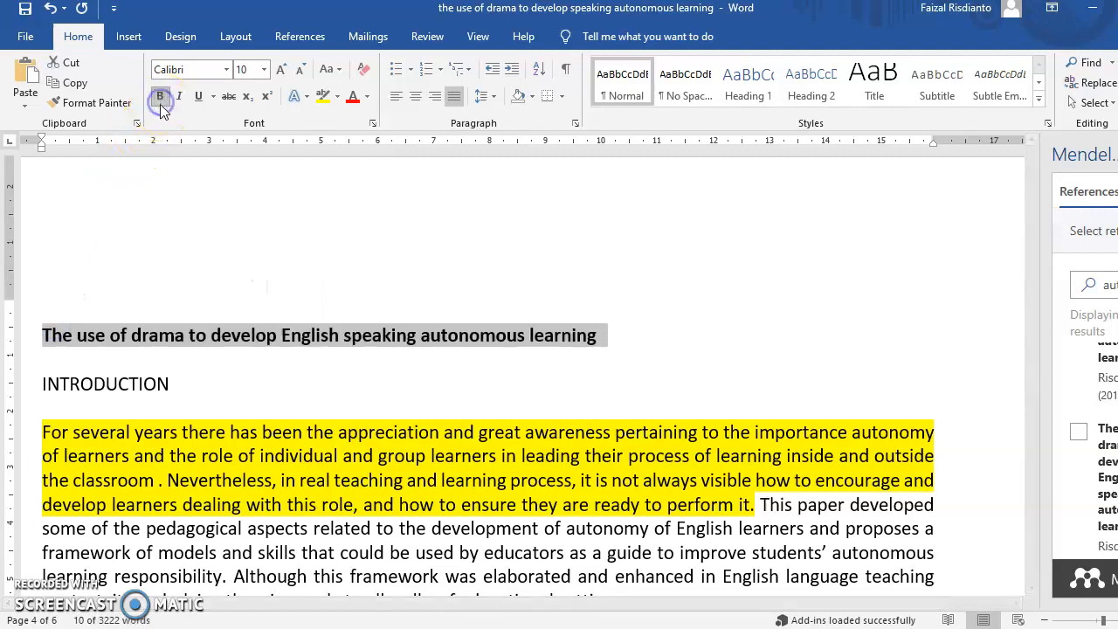
pyautogui.click(504, 267)
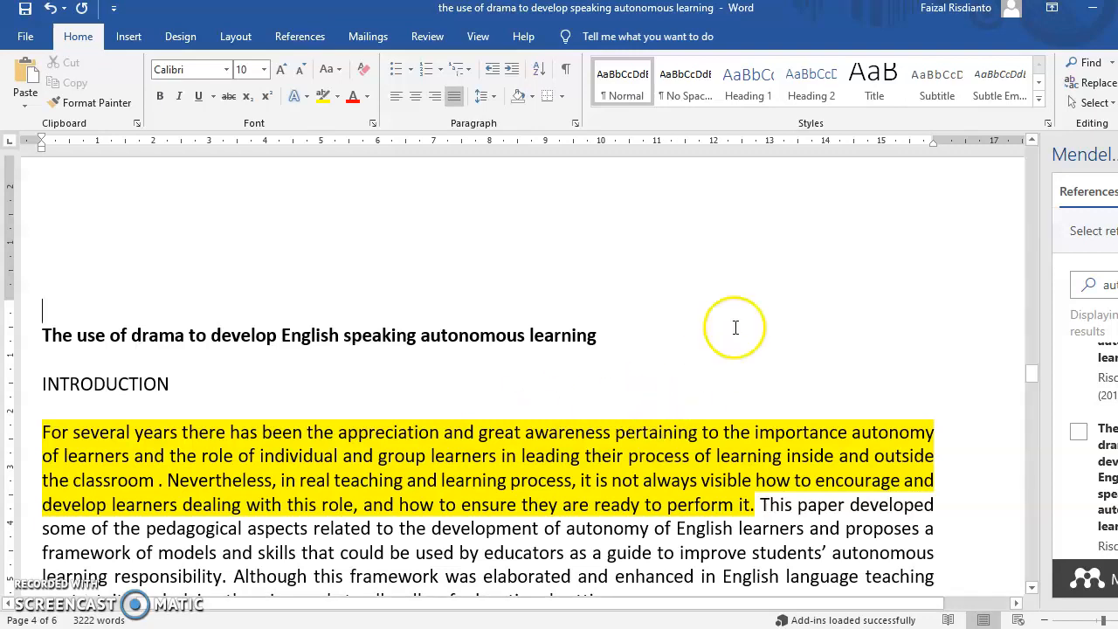
pyautogui.scroll(-3, 407, 294)
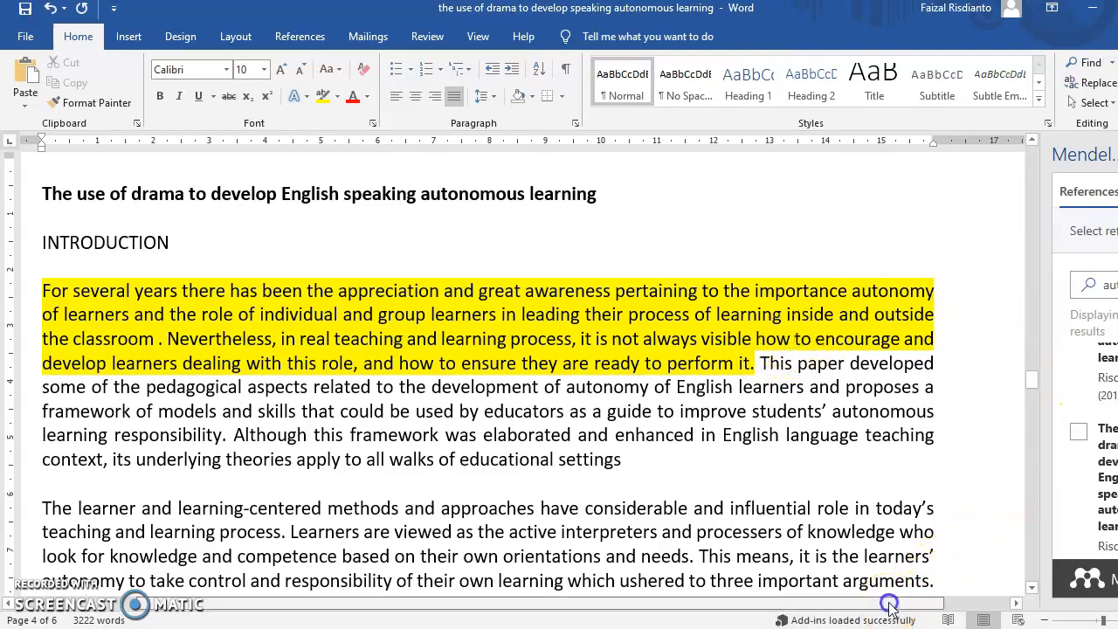
# Close the Mendeley Cite pane and relaunch it from the References tab
pyautogui.moveTo(890, 604); pyautogui.dragTo(968, 605)
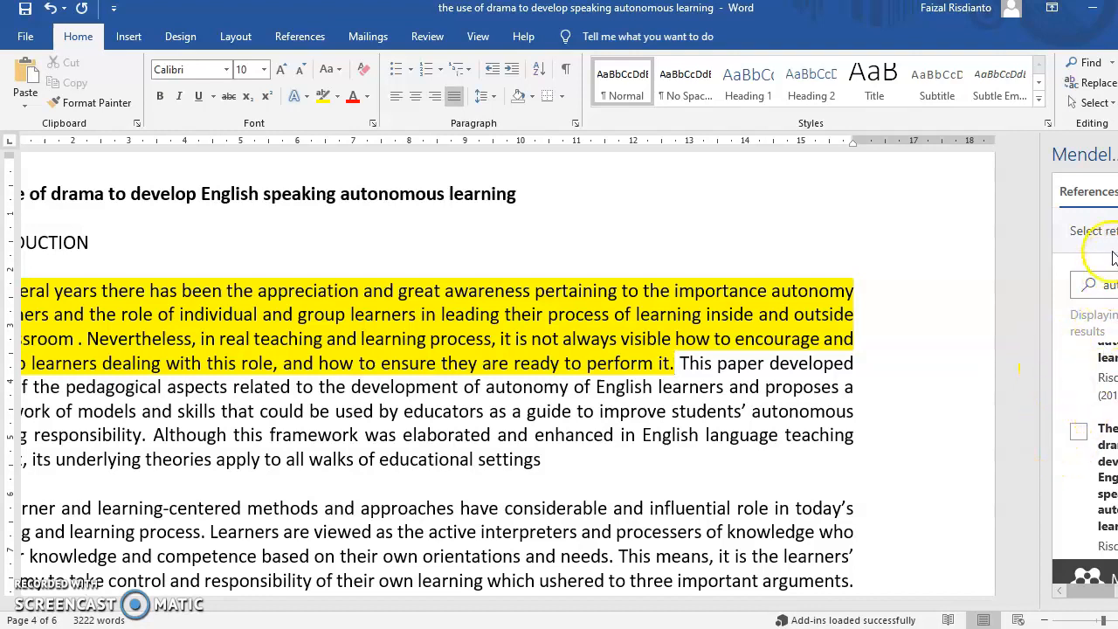
pyautogui.click(1116, 155)
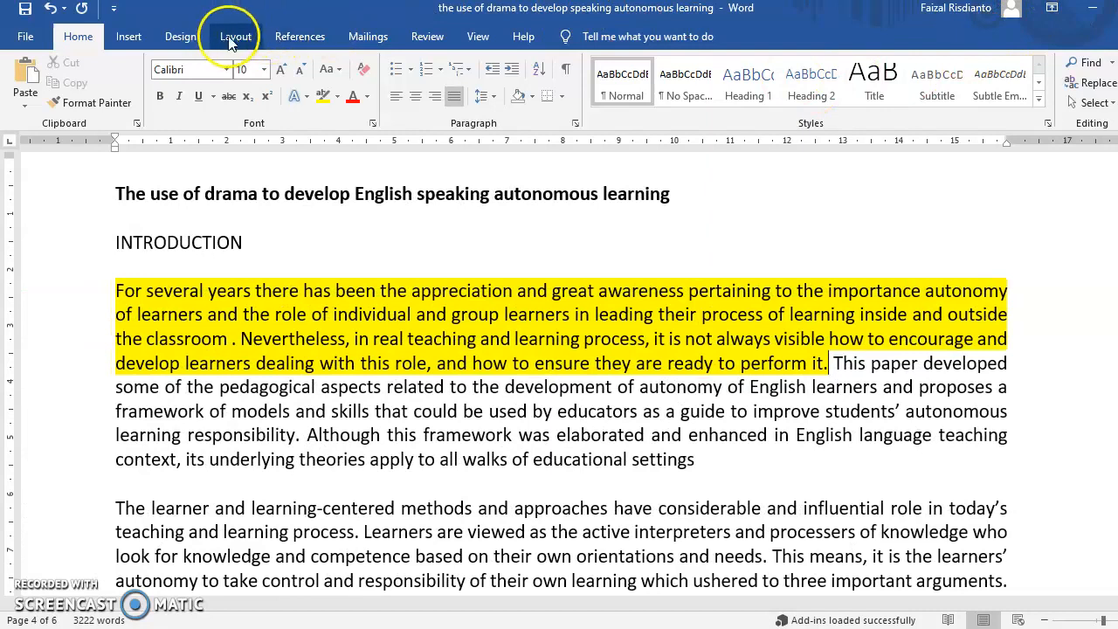
pyautogui.click(280, 35)
pyautogui.click(1089, 91)
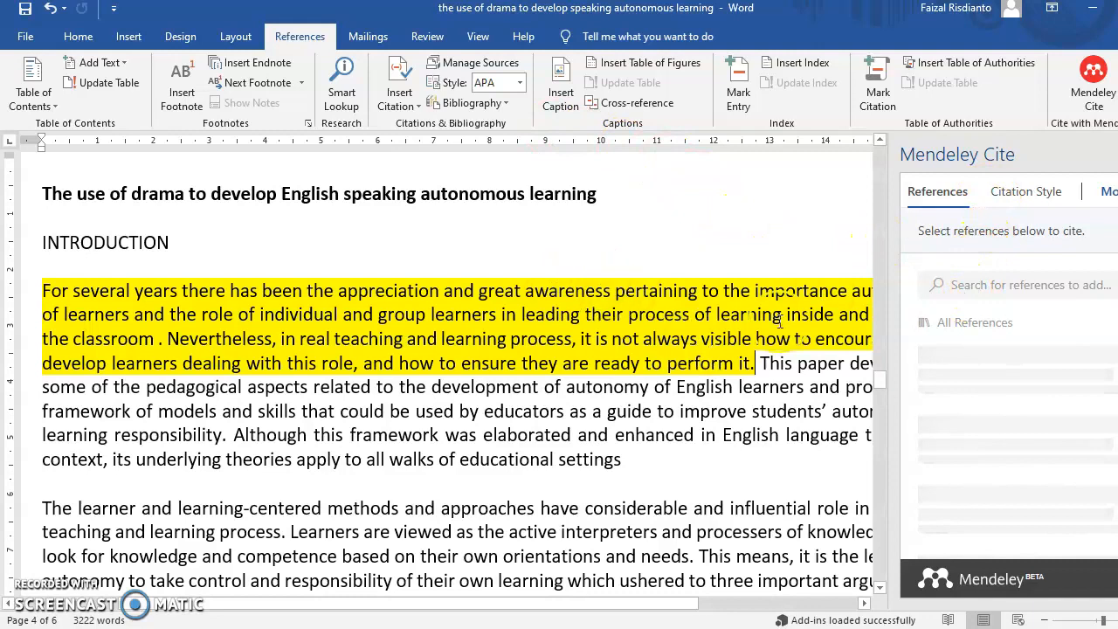
# Search Mendeley Cite for 'autonomous' and tick the Masouleh and Godwin-Jones 2011 references
pyautogui.moveTo(420, 604); pyautogui.dragTo(580, 617)
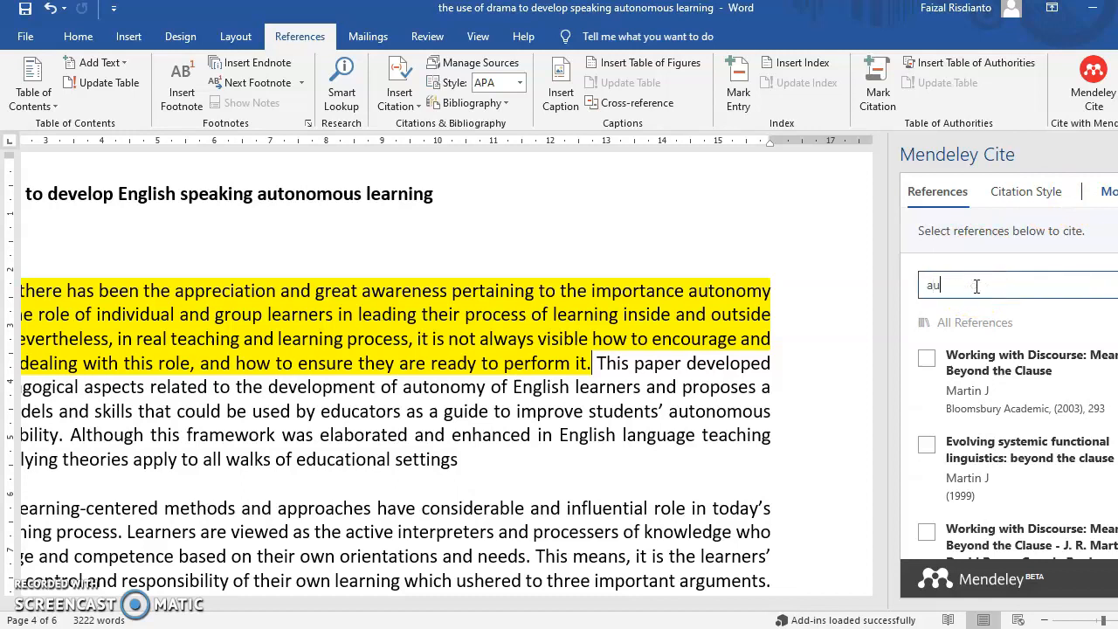
pyautogui.write('tonomous')
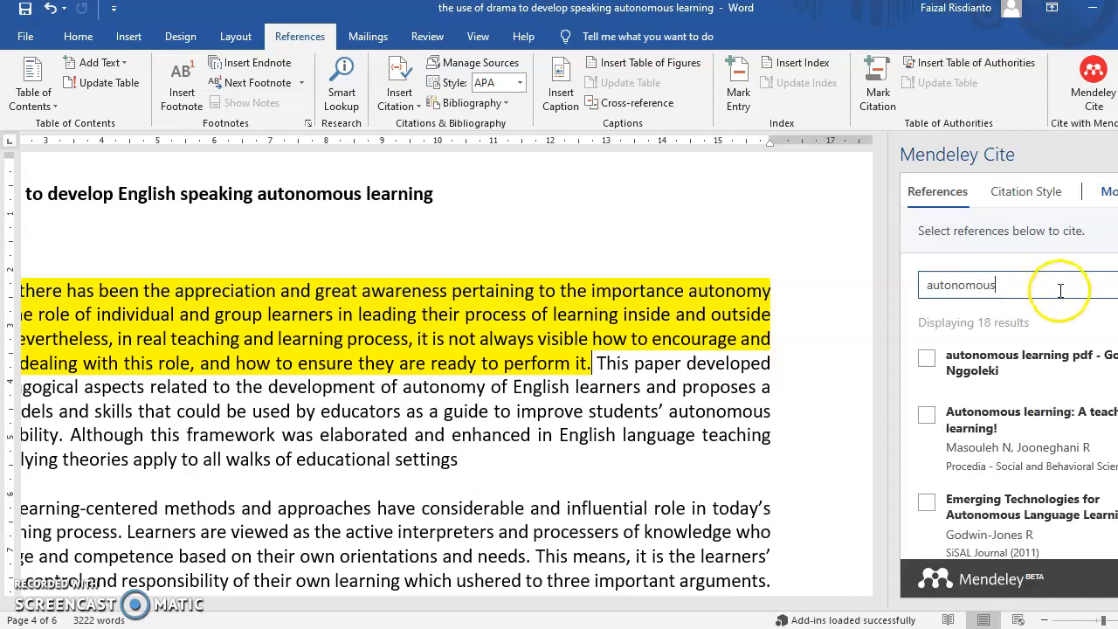
pyautogui.click(918, 413)
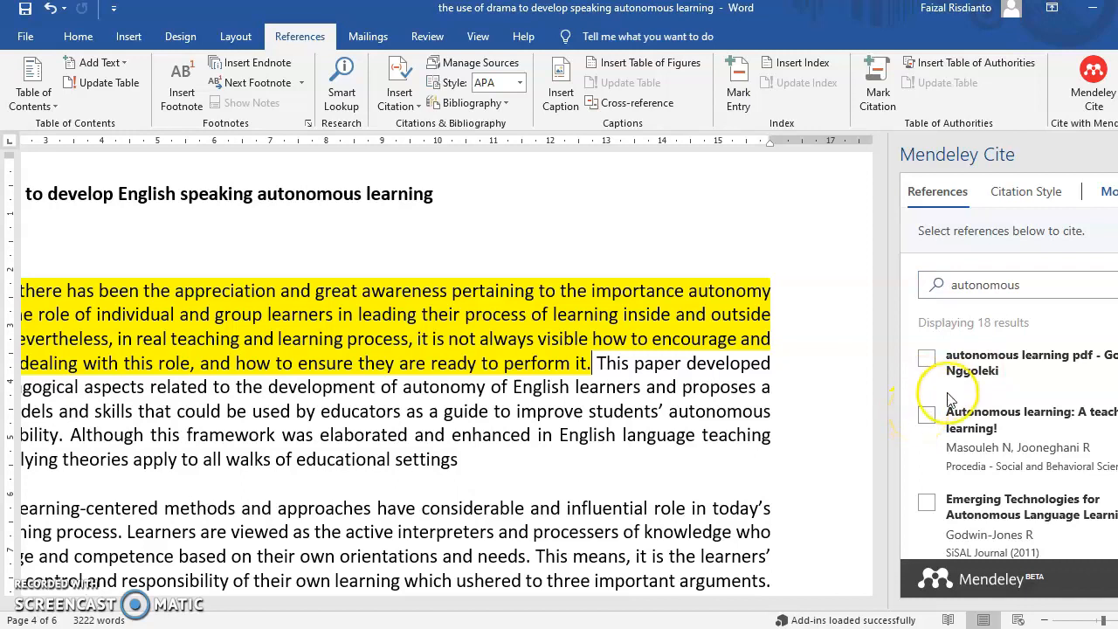
pyautogui.click(926, 415)
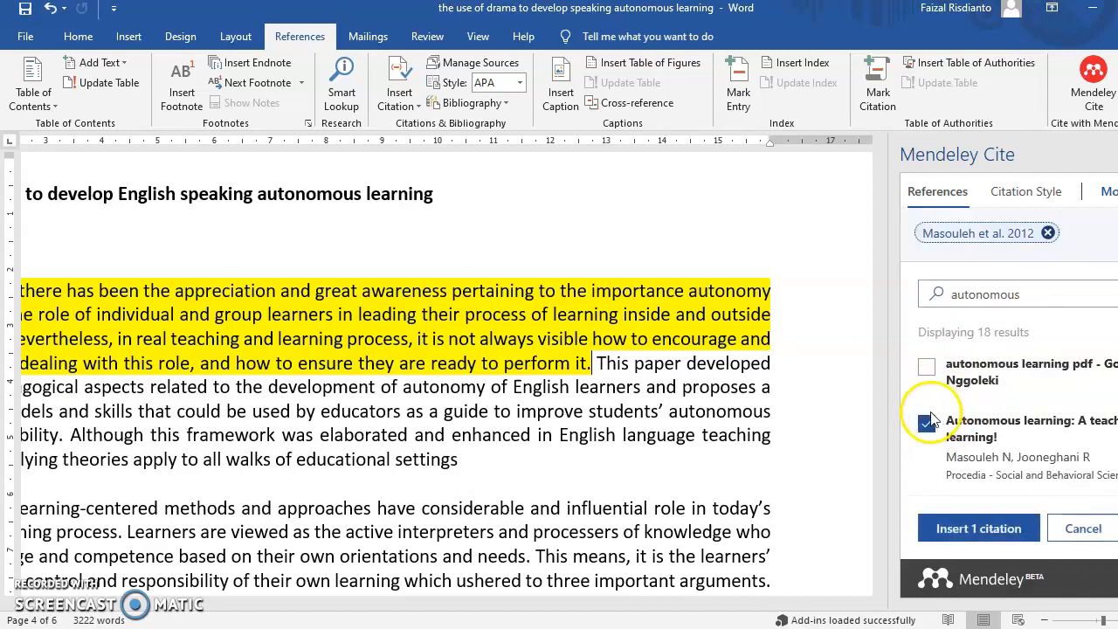
pyautogui.scroll(-1, 935, 367)
pyautogui.scroll(-1, 1048, 349)
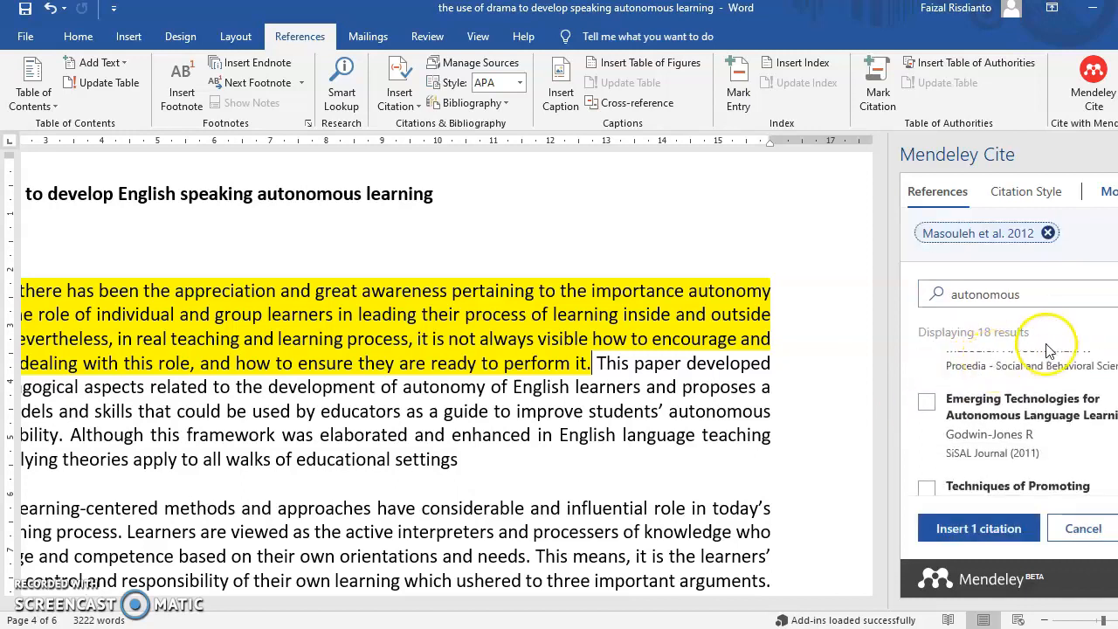
pyautogui.click(927, 403)
# Also tick Nyoman Padmadewi 2016 and Chan 2002, then insert the four citations
pyautogui.scroll(-1, 980, 408)
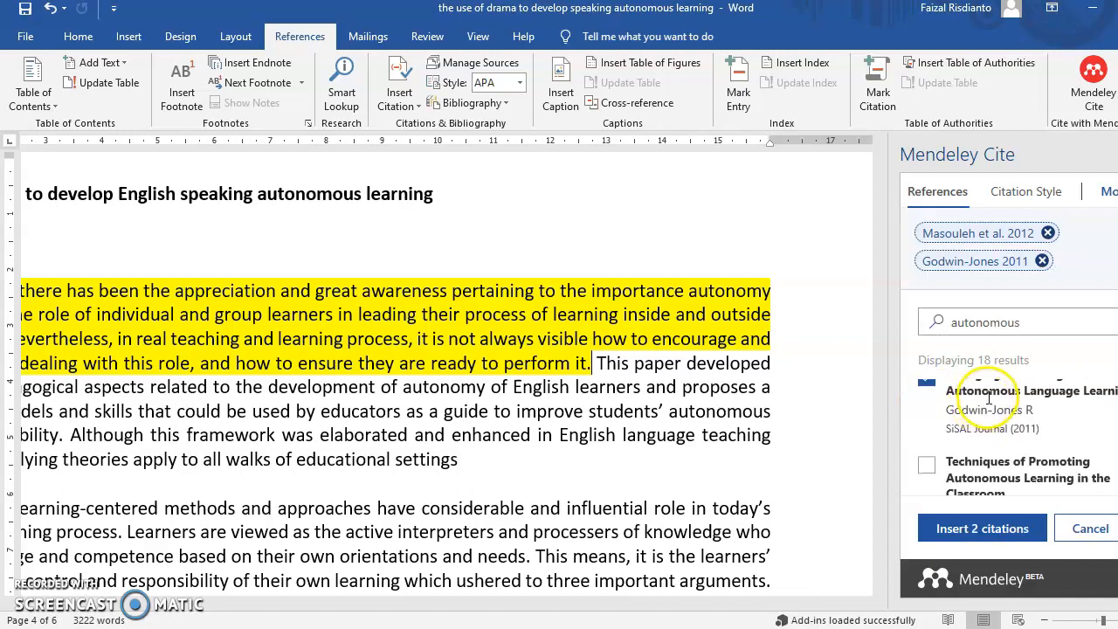
pyautogui.scroll(-2, 987, 397)
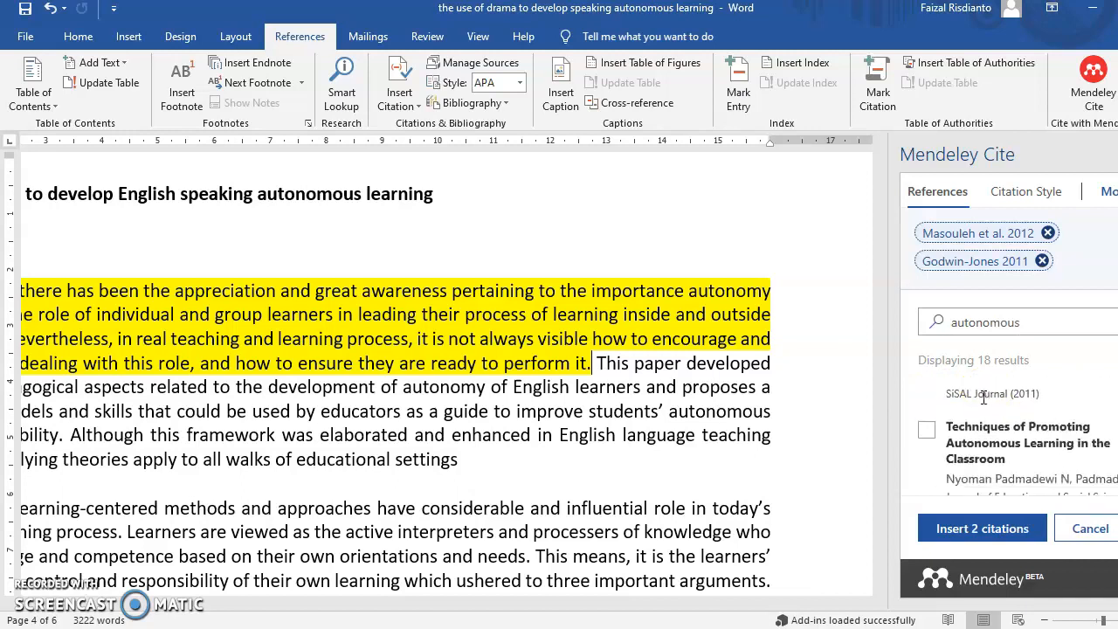
pyautogui.click(928, 432)
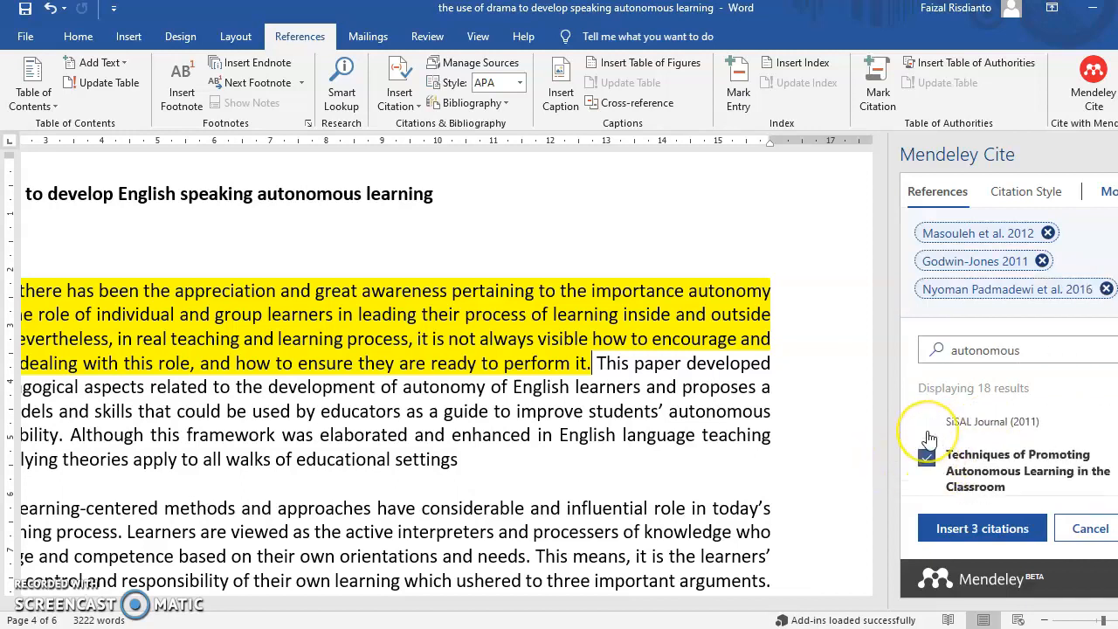
pyautogui.scroll(-3, 993, 420)
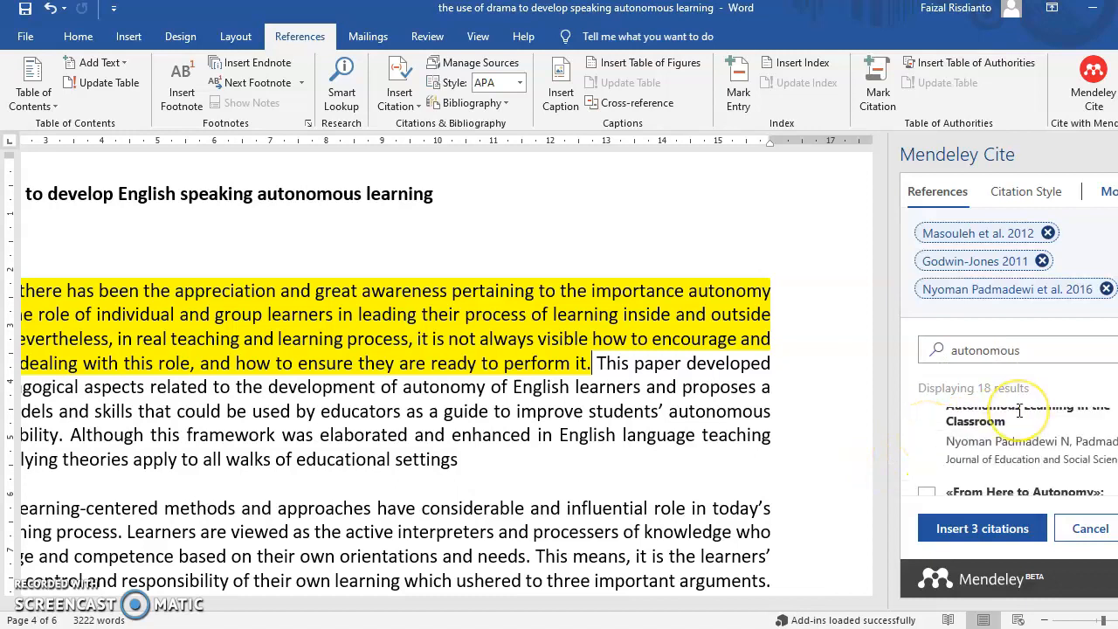
pyautogui.scroll(-3, 1022, 422)
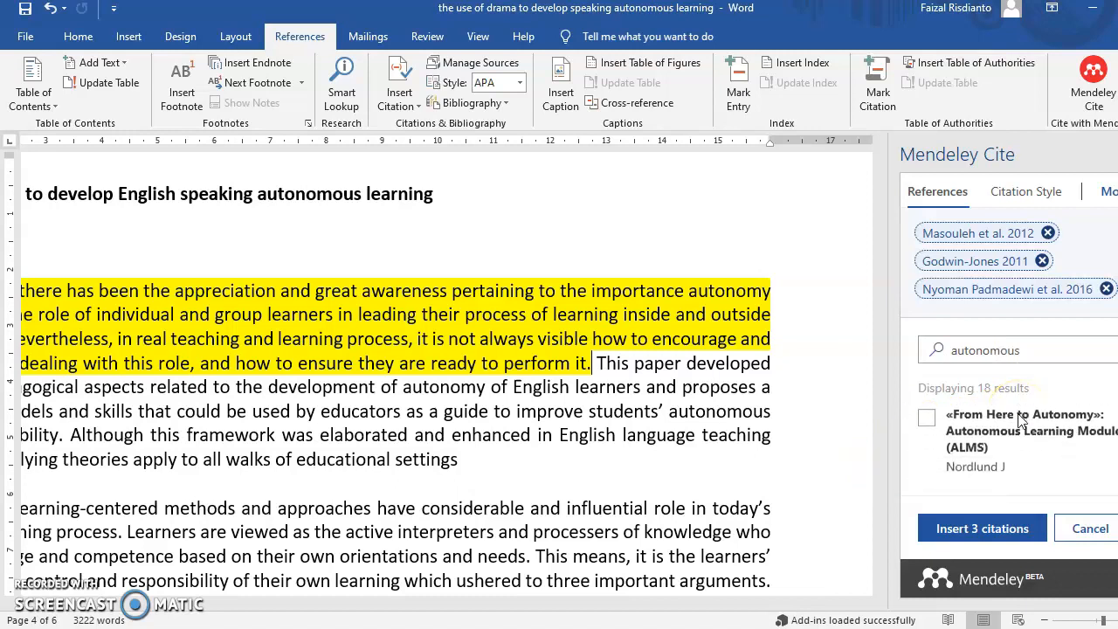
pyautogui.scroll(-2, 1022, 422)
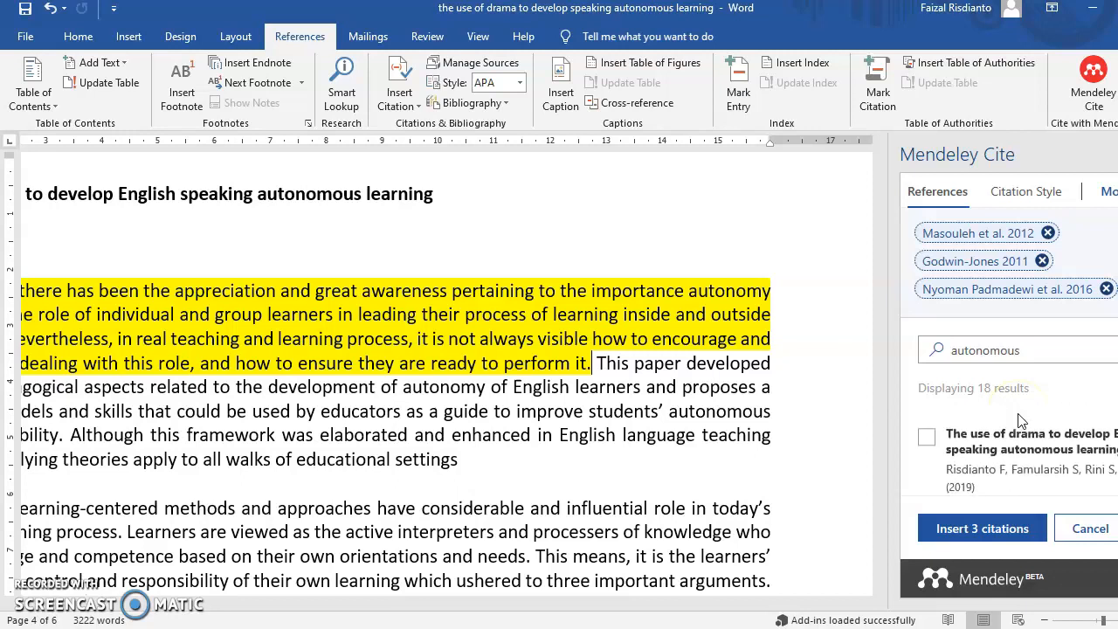
pyautogui.scroll(-5, 1021, 421)
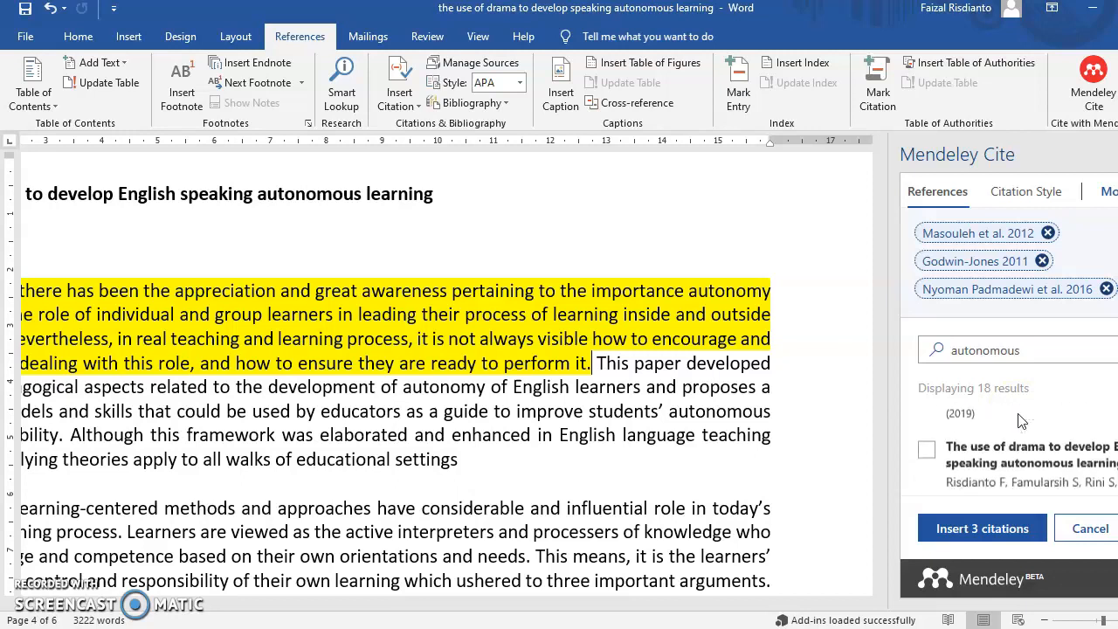
pyautogui.click(927, 432)
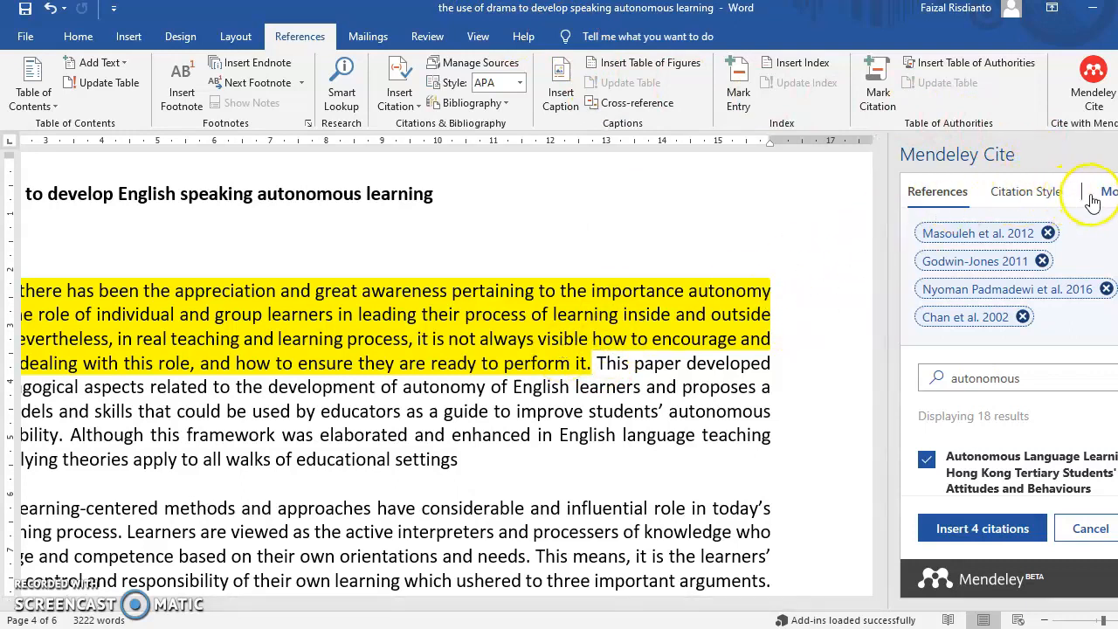
pyautogui.click(981, 529)
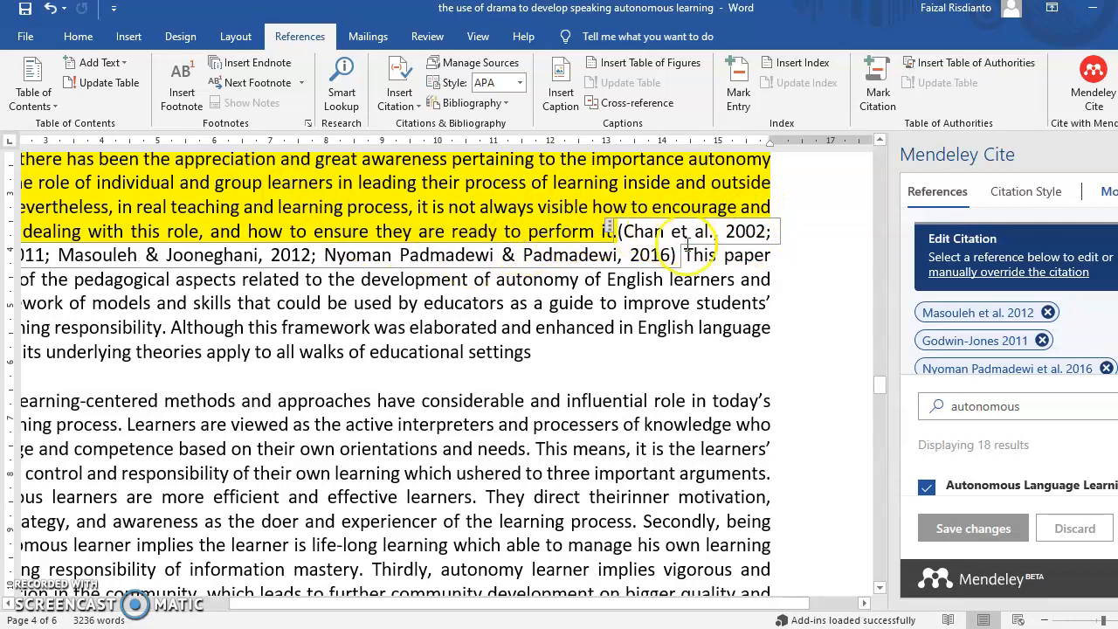
# Split 'withthe' into 'with the' in the research-purpose paragraph
pyautogui.scroll(-4, 725, 249)
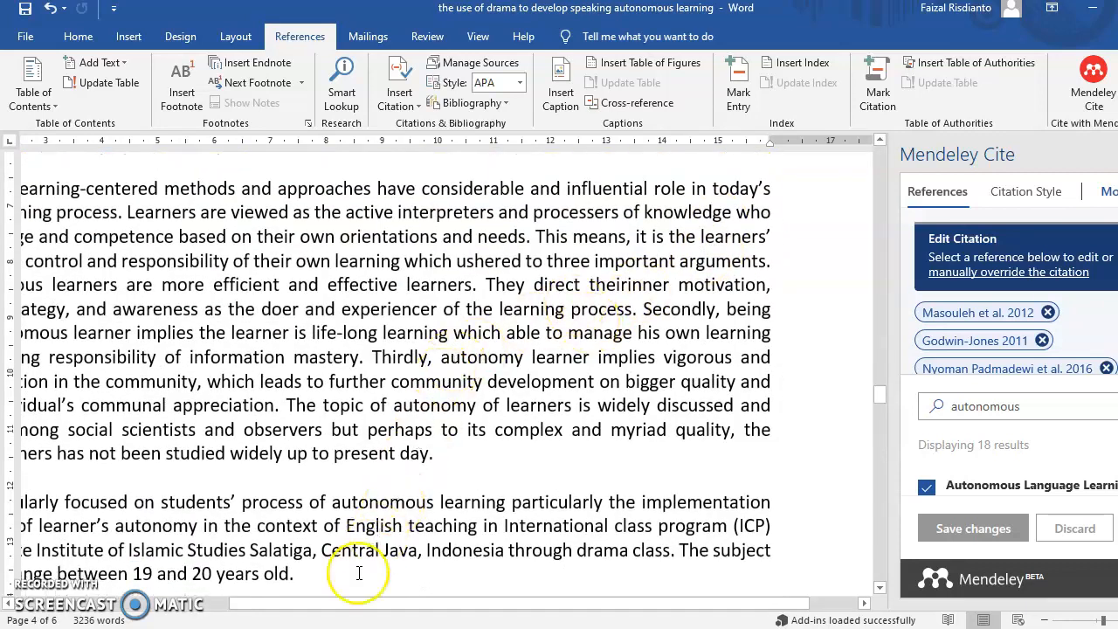
pyautogui.moveTo(344, 602); pyautogui.dragTo(263, 603)
pyautogui.scroll(-3, 362, 417)
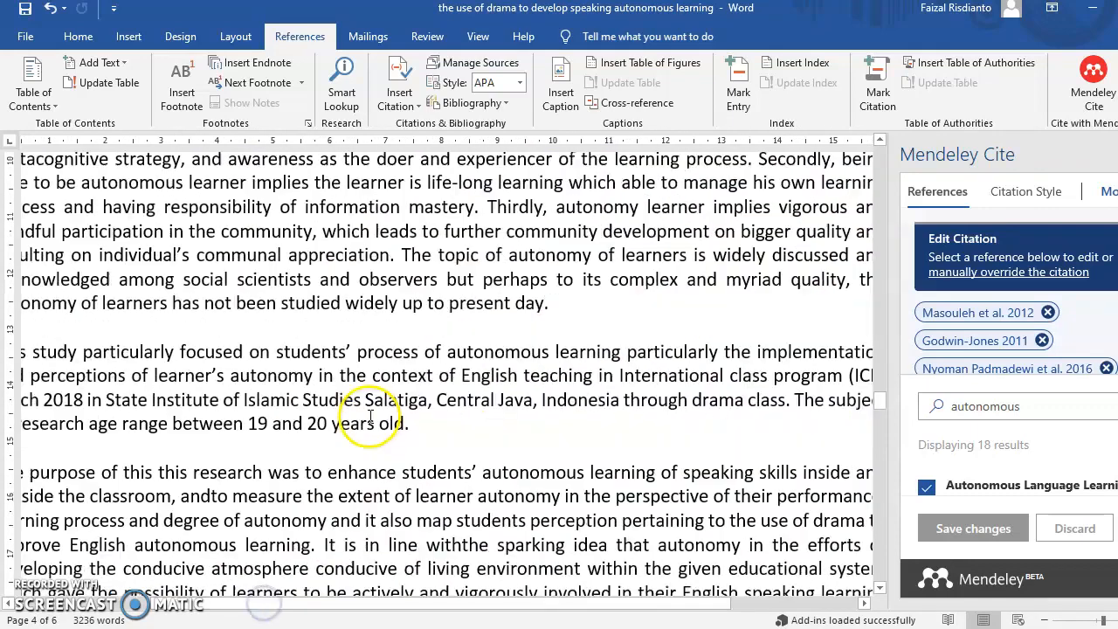
pyautogui.scroll(2, 415, 408)
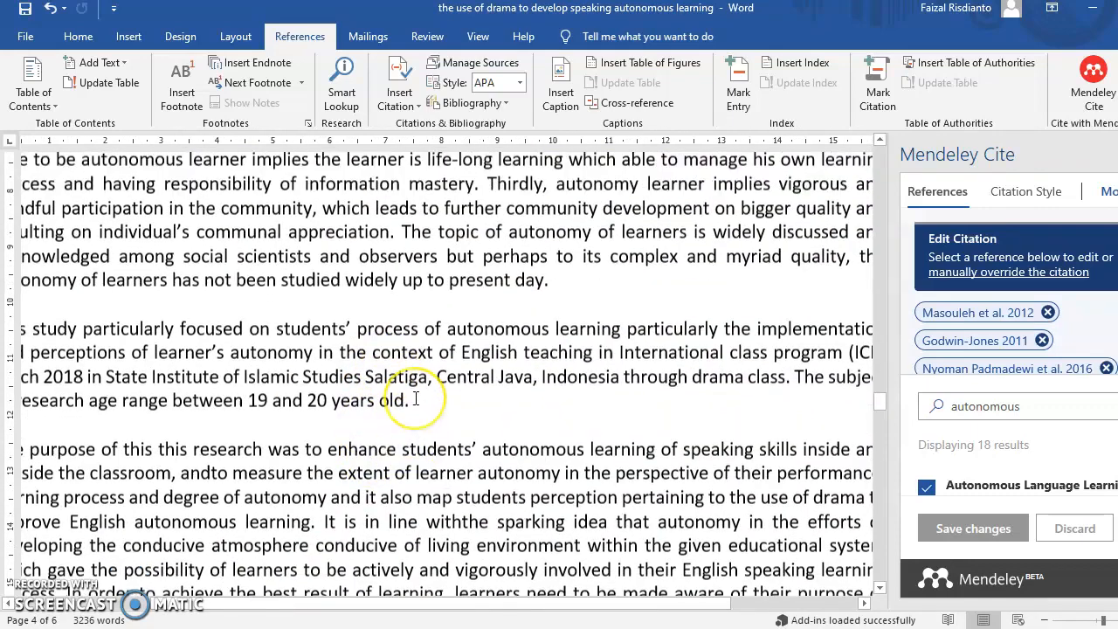
pyautogui.scroll(1, 416, 397)
pyautogui.scroll(-5, 419, 392)
pyautogui.scroll(-4, 422, 384)
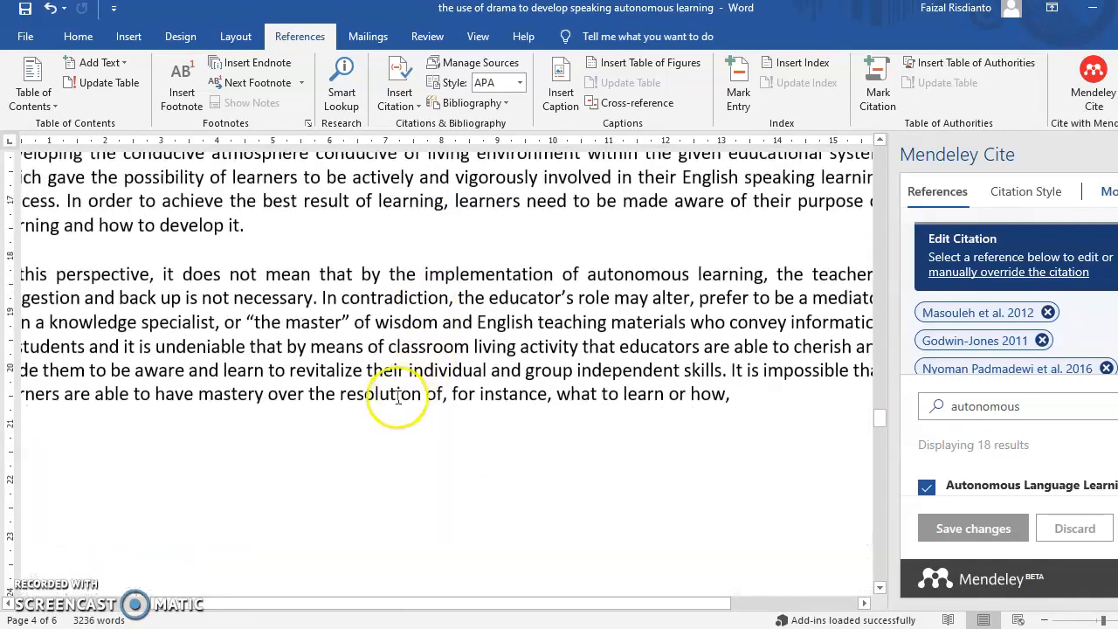
pyautogui.scroll(3, 427, 400)
pyautogui.scroll(2, 427, 400)
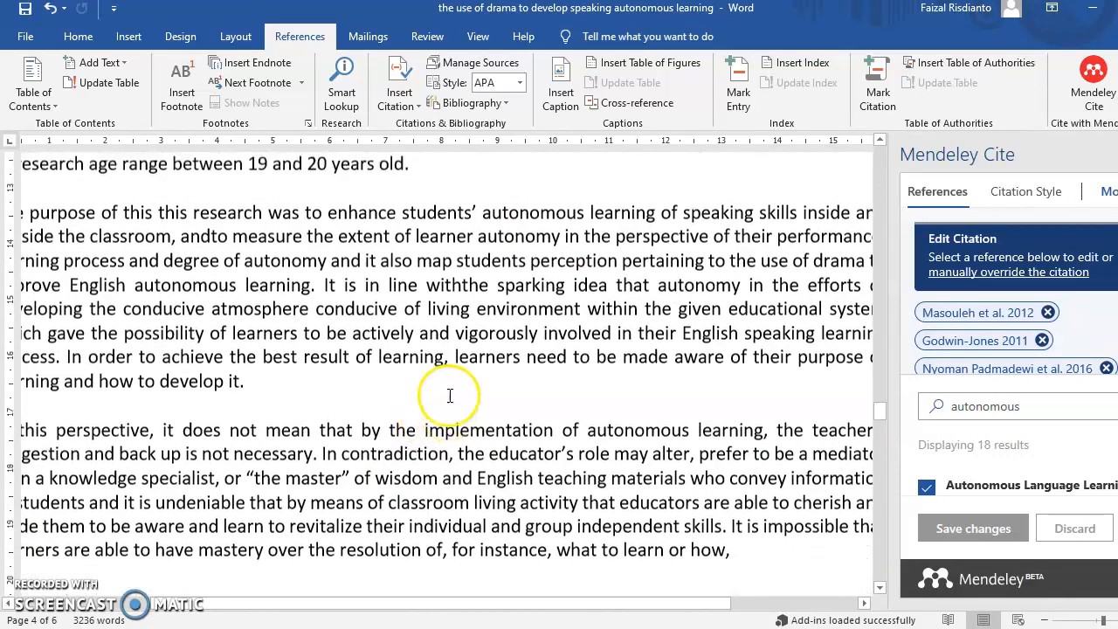
pyautogui.scroll(1, 465, 371)
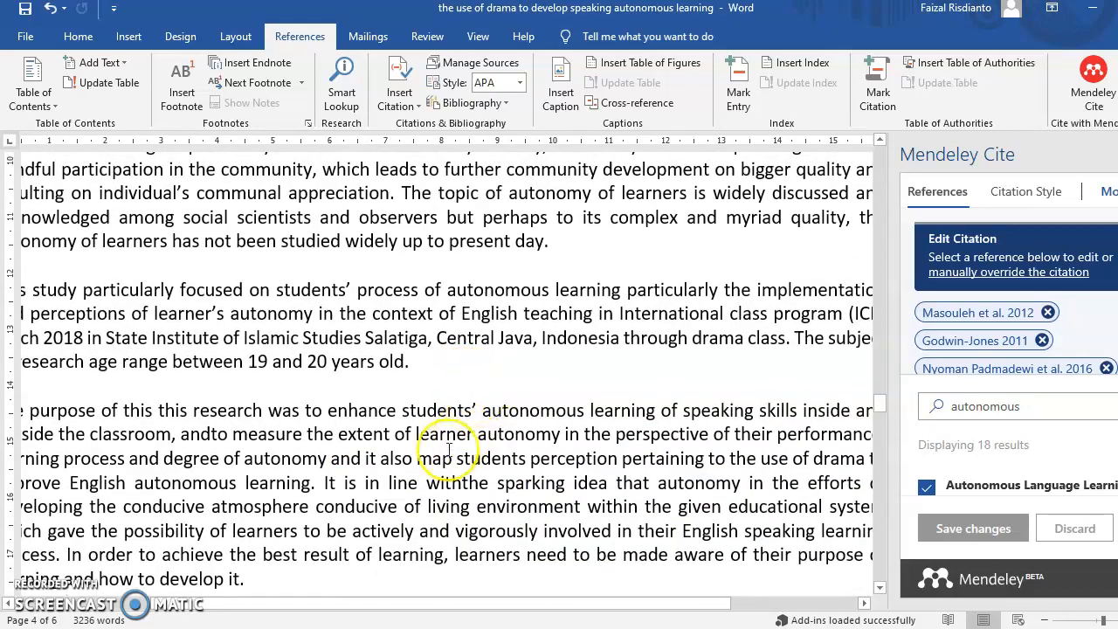
pyautogui.click(456, 482)
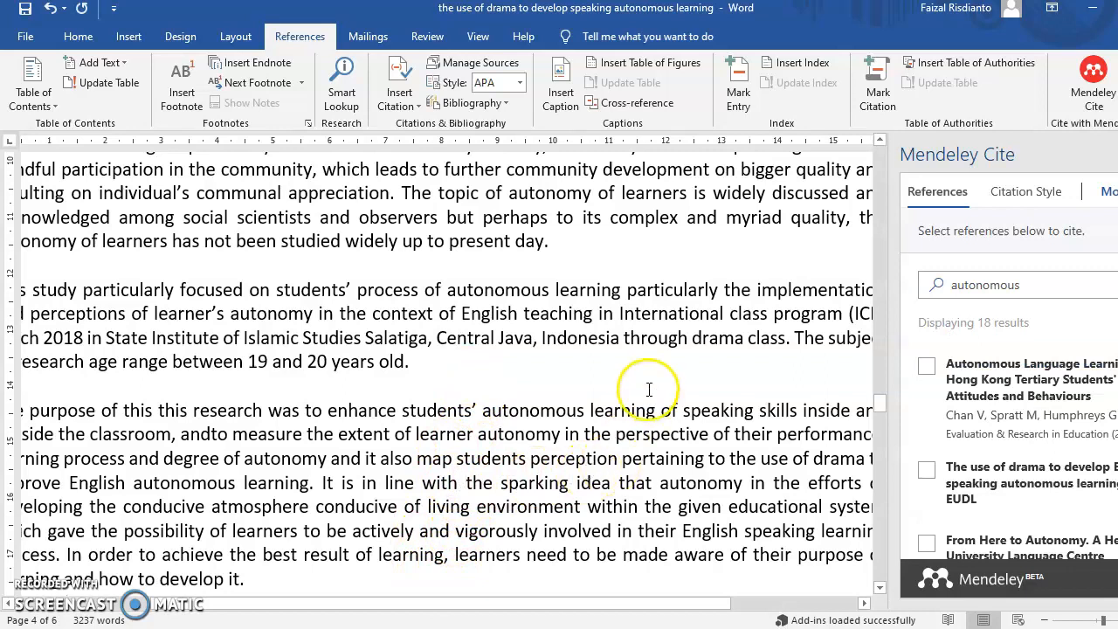
# Split 'andto' into 'and to measure' in the same paragraph
pyautogui.scroll(-3, 651, 387)
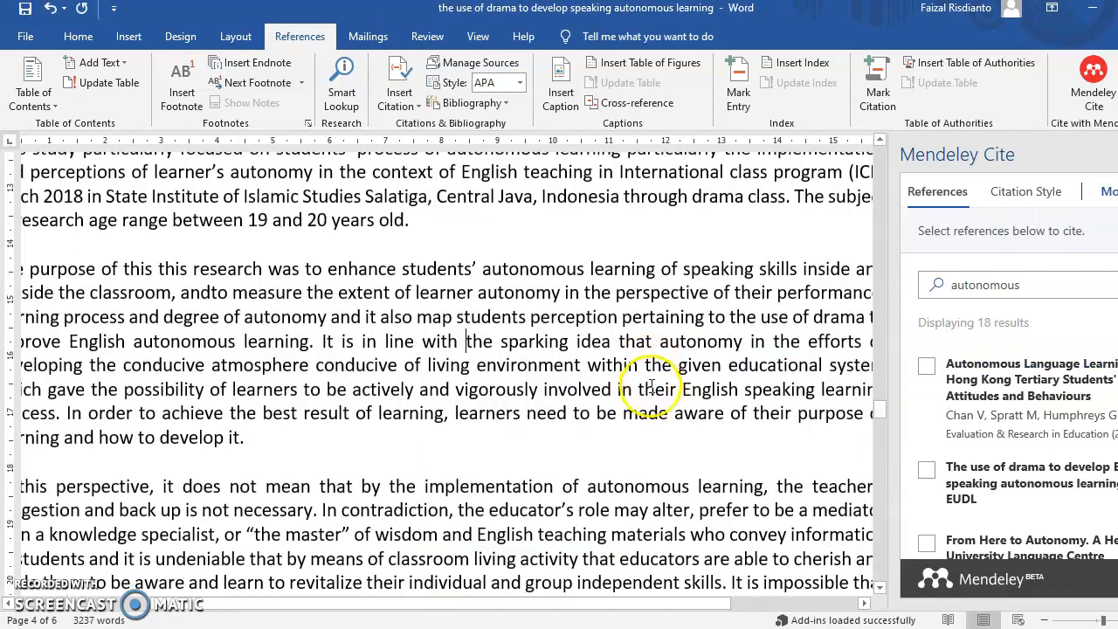
pyautogui.click(210, 292)
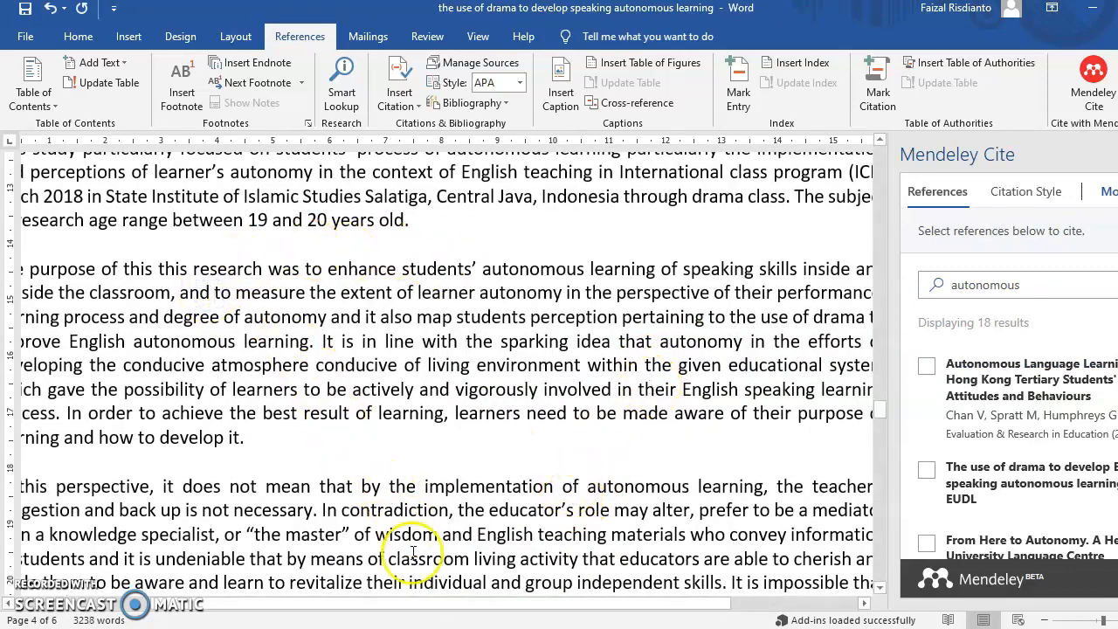
pyautogui.click(392, 603)
pyautogui.moveTo(392, 603); pyautogui.dragTo(349, 604)
pyautogui.scroll(-4, 370, 474)
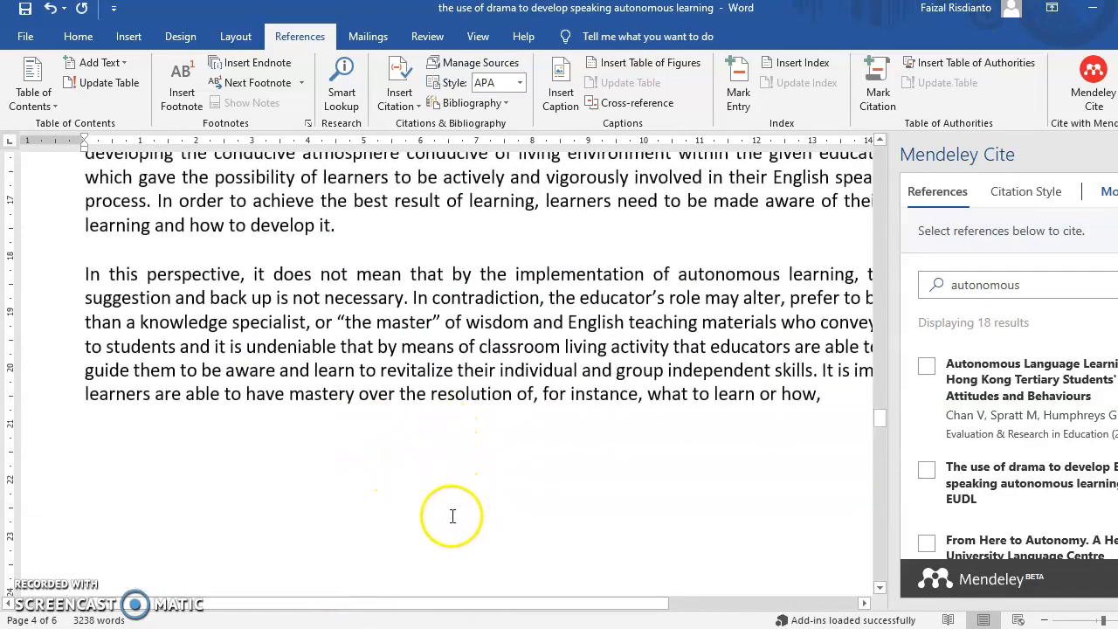
pyautogui.scroll(-5, 478, 490)
pyautogui.scroll(-4, 479, 503)
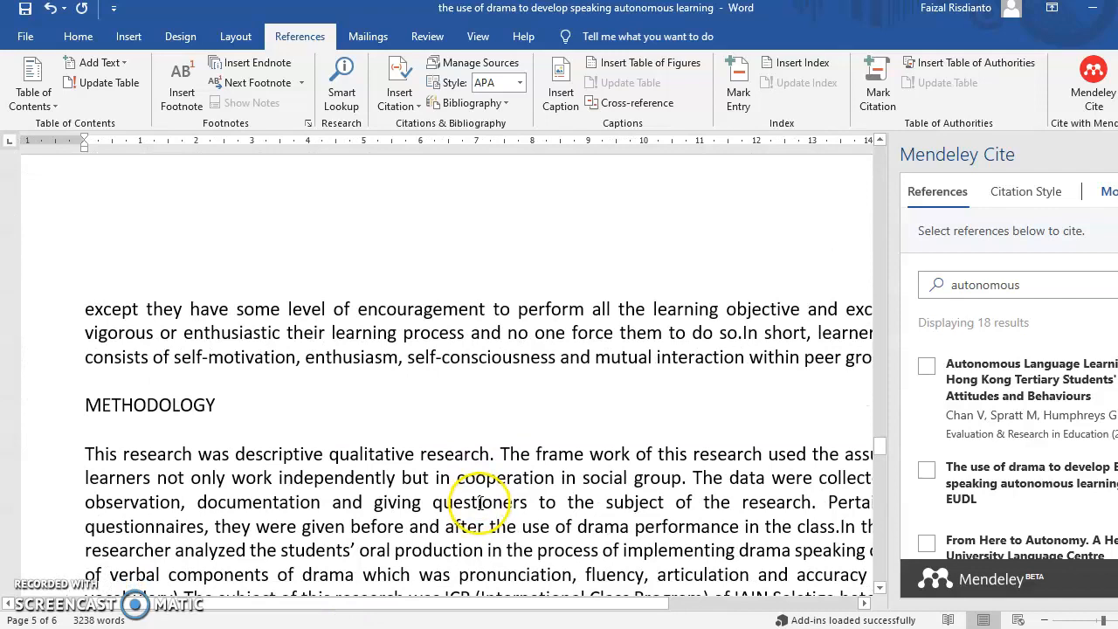
pyautogui.scroll(-3, 476, 500)
pyautogui.scroll(-1, 512, 424)
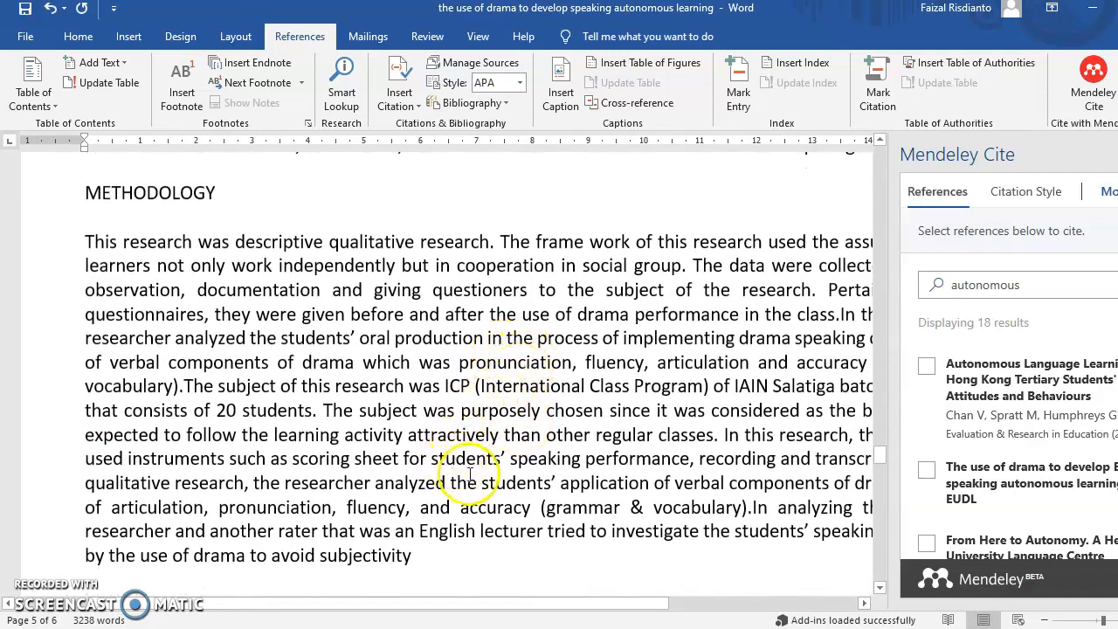
pyautogui.scroll(-3, 470, 474)
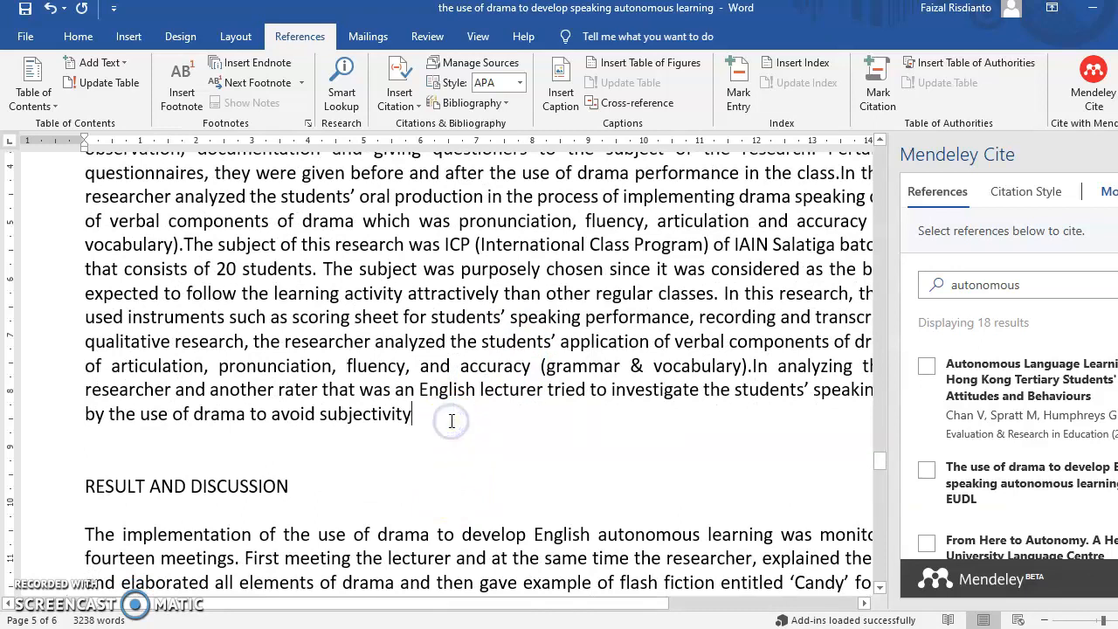
# Put a period after 'subjectivity', then cite three 'drama' search results, including JALT2013, after it
pyautogui.write('.')
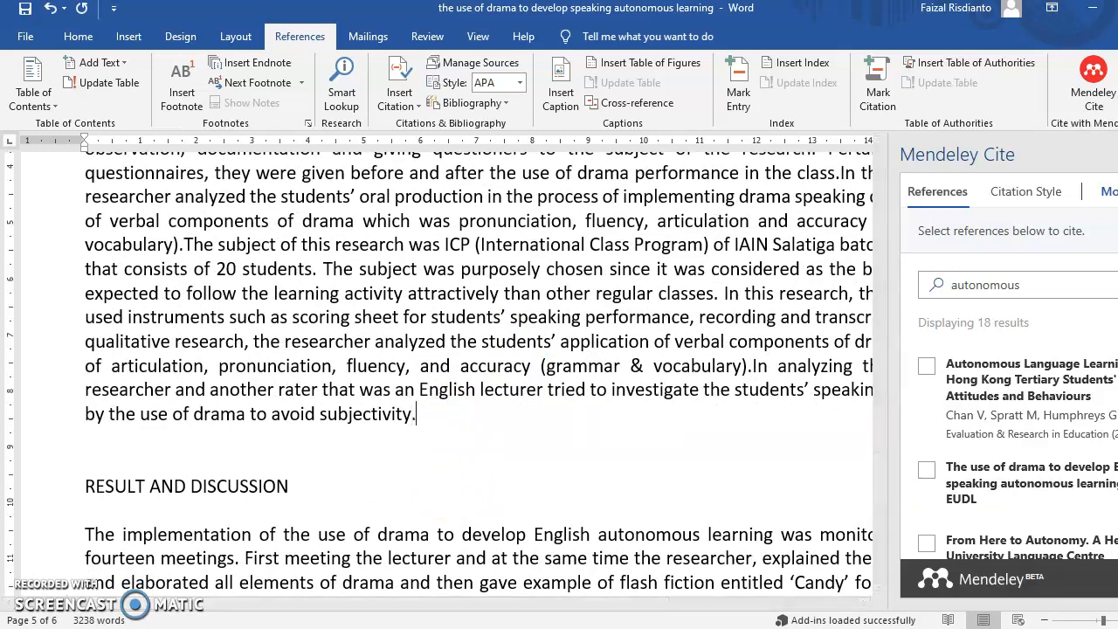
pyautogui.doubleClick(961, 284)
pyautogui.write('drama')
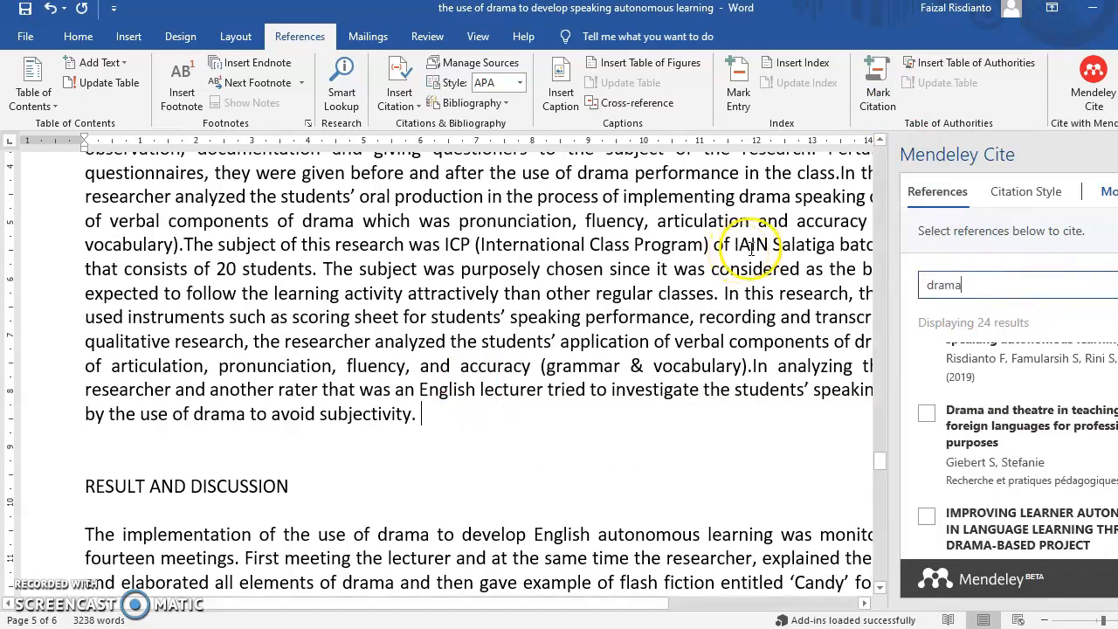
pyautogui.click(933, 417)
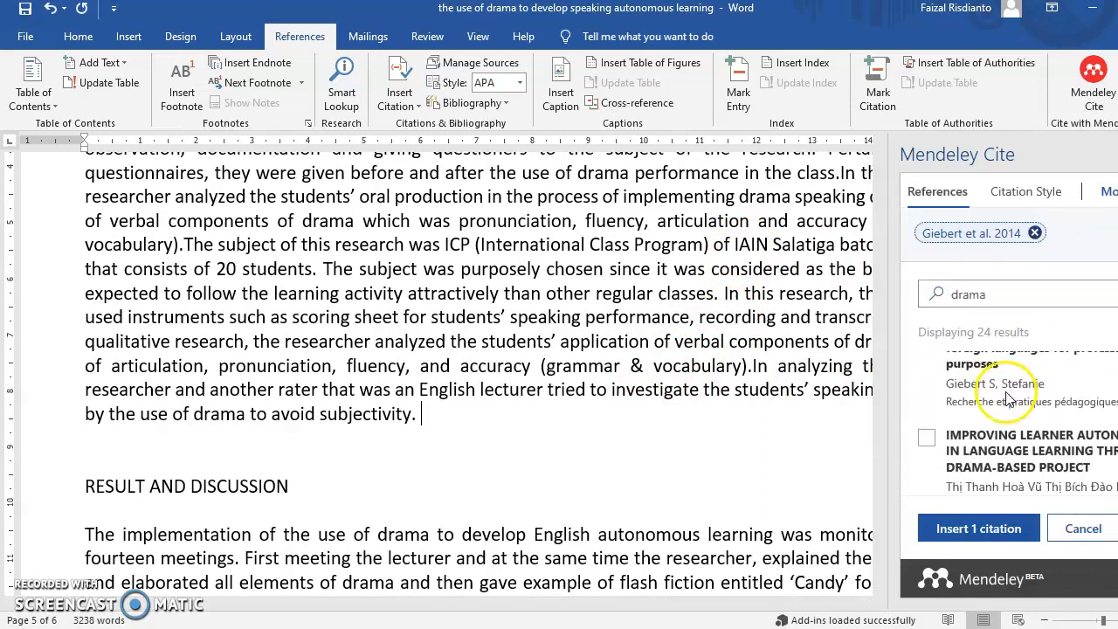
pyautogui.click(928, 437)
pyautogui.scroll(-5, 1020, 437)
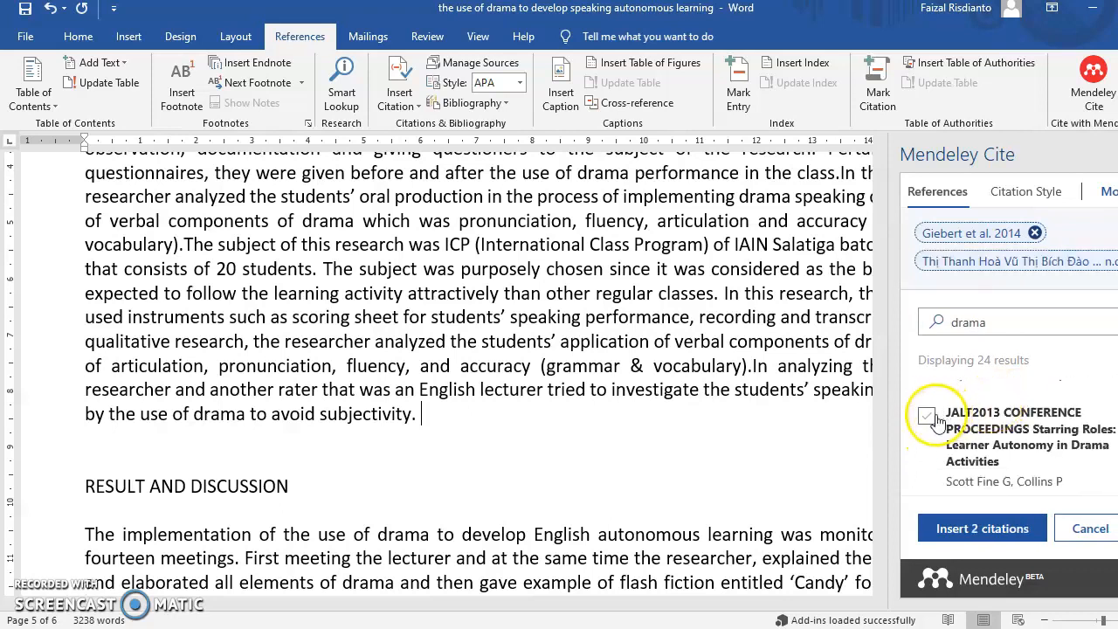
pyautogui.click(927, 417)
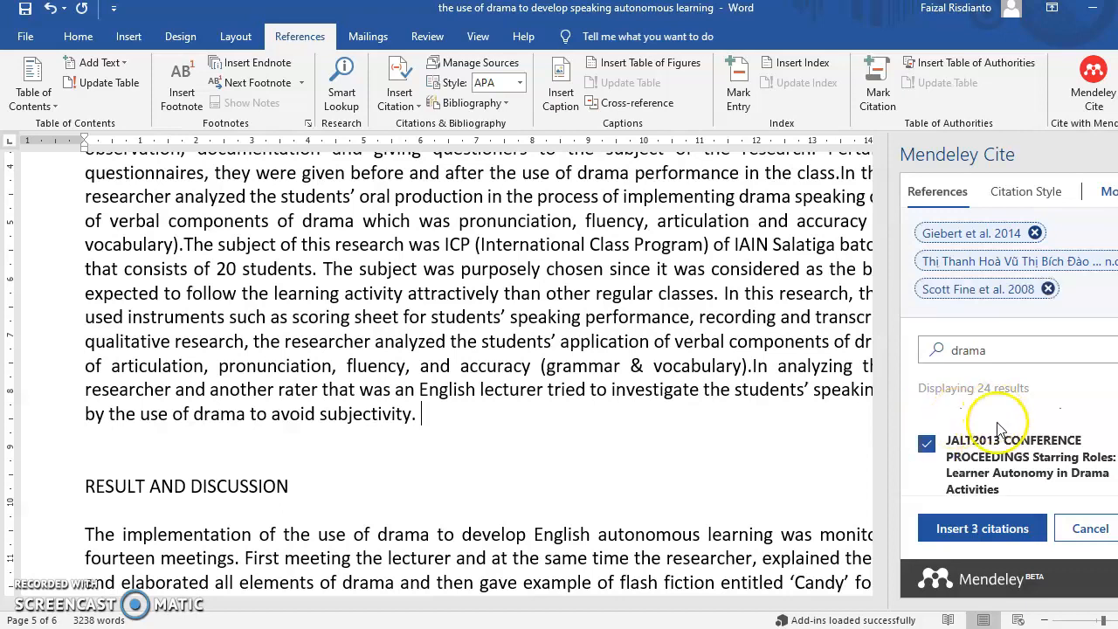
pyautogui.click(977, 526)
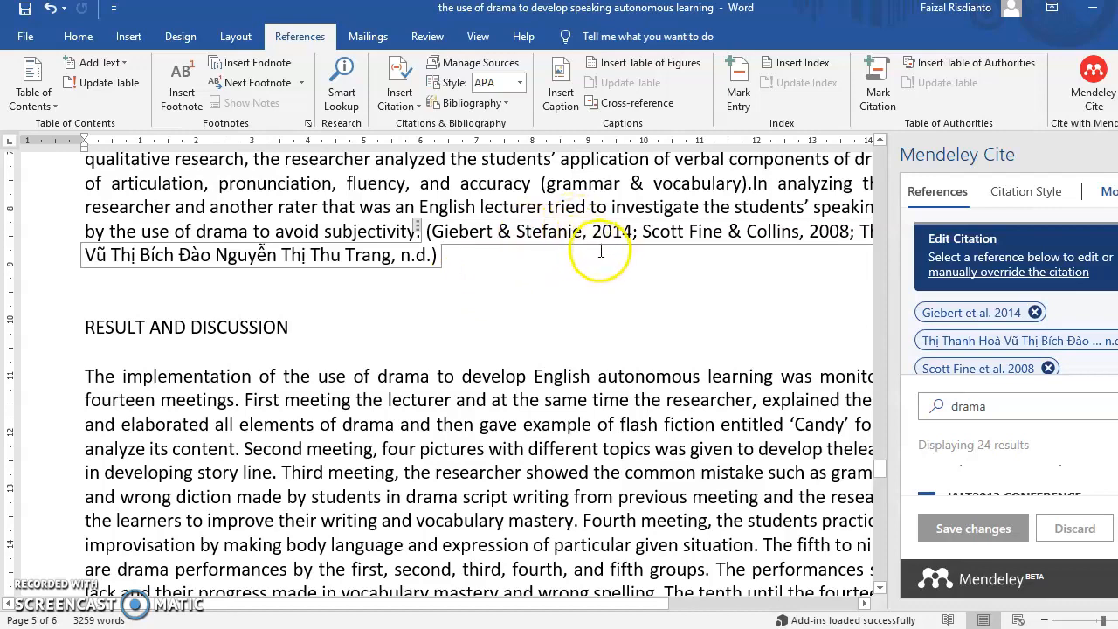
# Rejoin the split autonomous-learning paragraph and delete its old [9] citation after 'learning'
pyautogui.scroll(-10, 601, 253)
pyautogui.scroll(5, 601, 252)
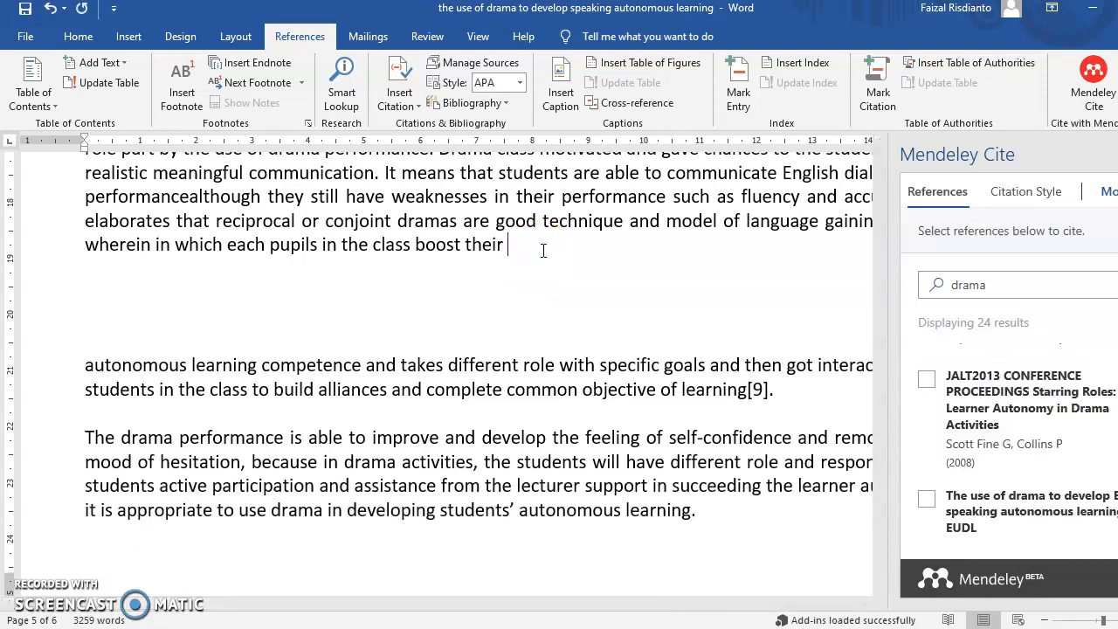
pyautogui.press('Delete')
pyautogui.press('Delete')
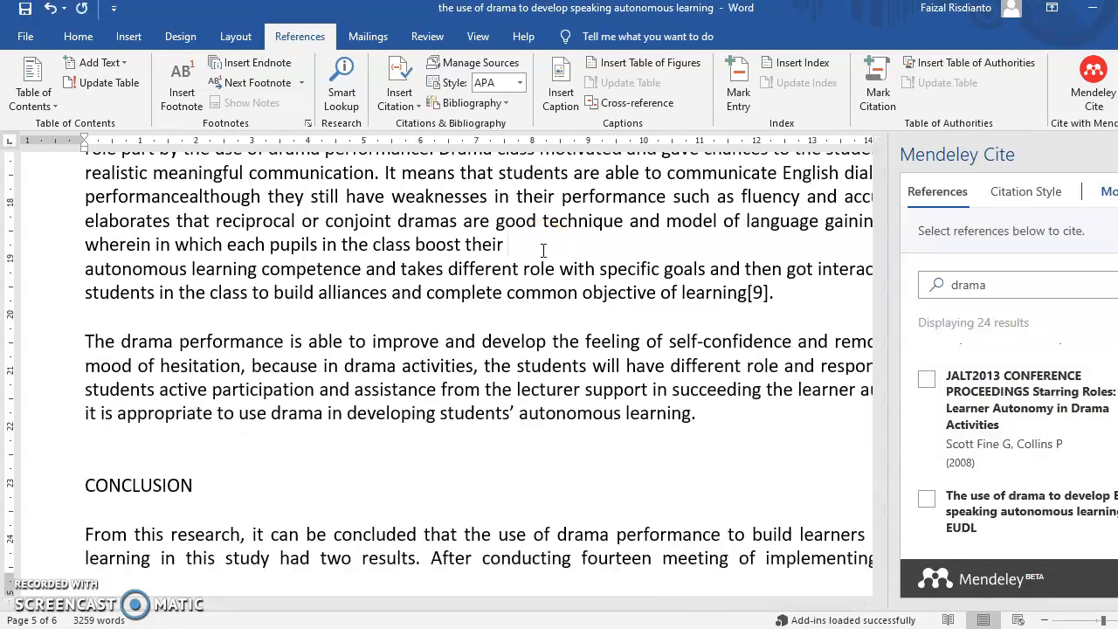
pyautogui.click(367, 300)
pyautogui.press('BackSpace')
pyautogui.press('BackSpace')
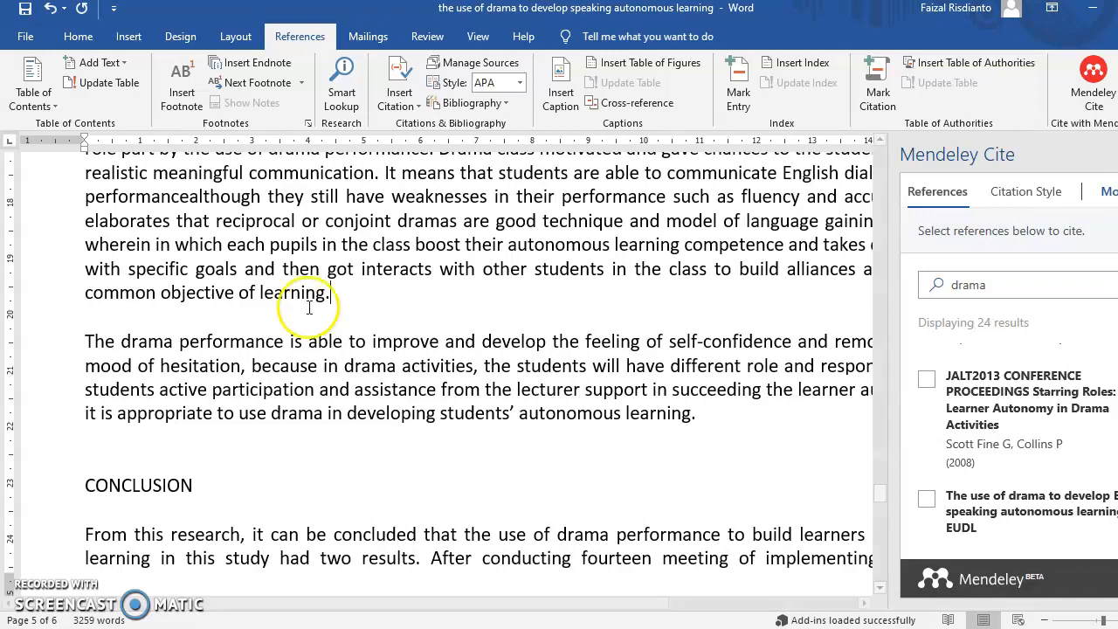
# Place the insertion point at the end of the REFERENCES: heading
pyautogui.scroll(-7, 273, 314)
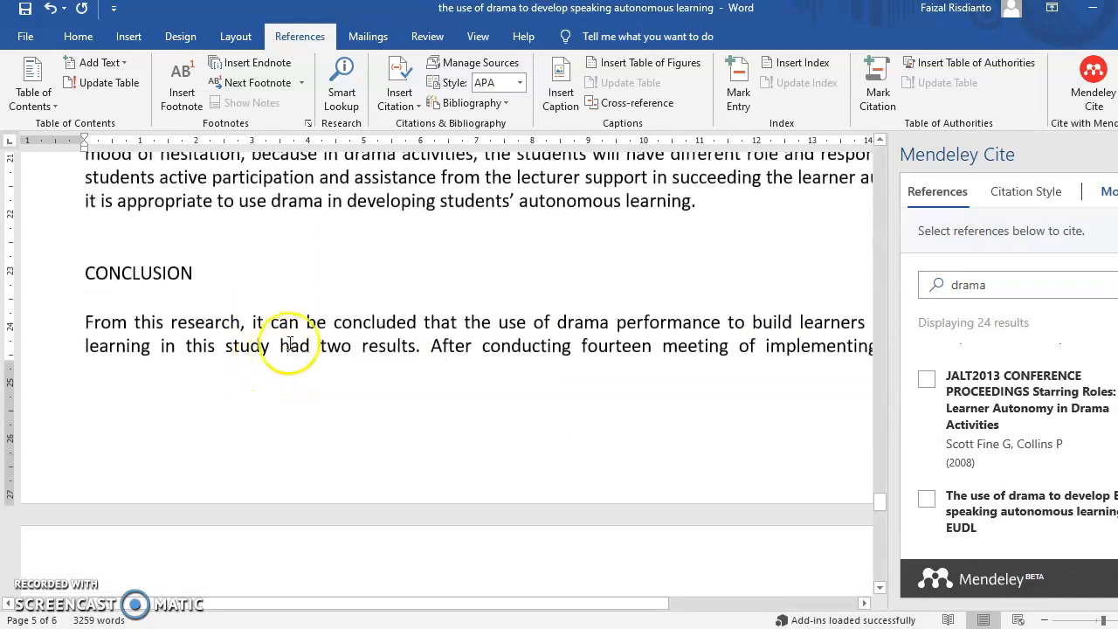
pyautogui.scroll(-2, 294, 338)
pyautogui.click(232, 315)
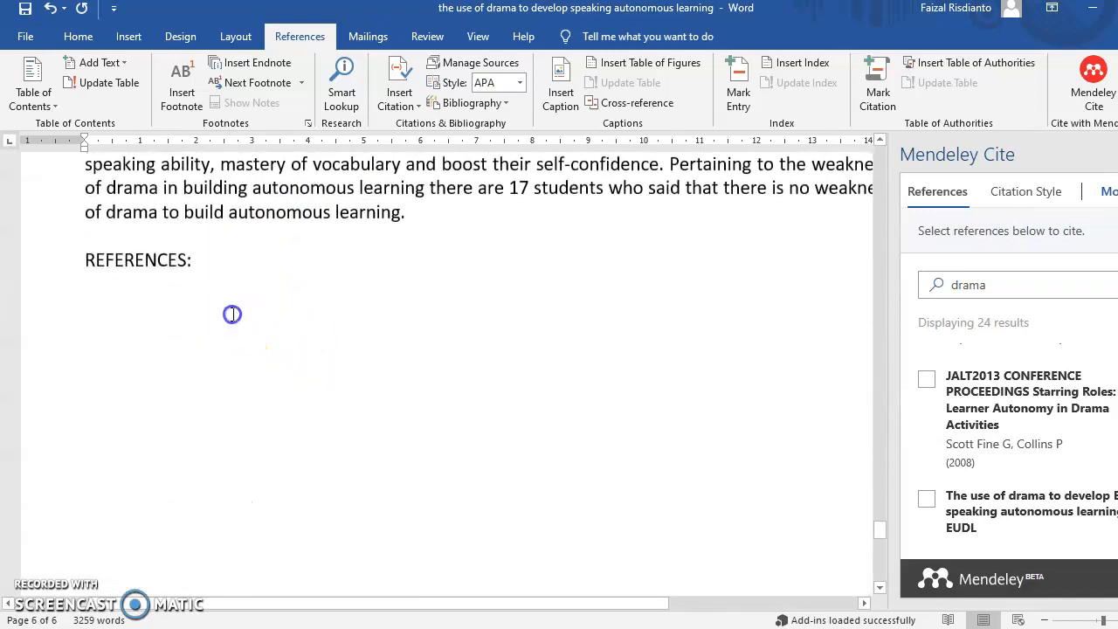
# Insert the Mendeley Cite APA bibliography, starting with Chan (2002), on a new line under REFERENCES:
pyautogui.press('Return')
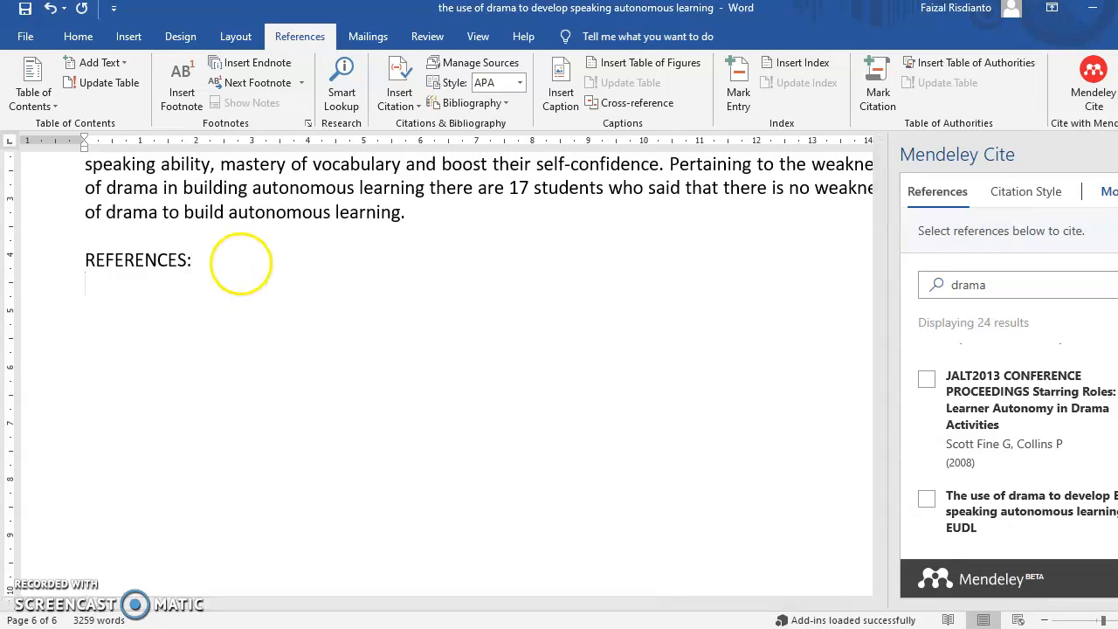
pyautogui.click(1109, 194)
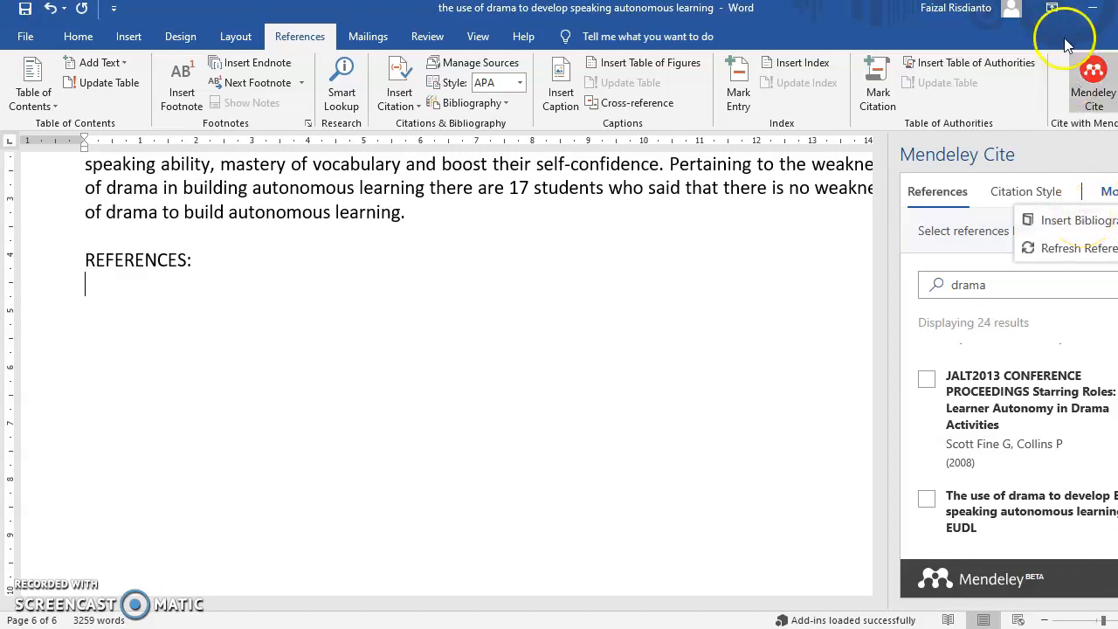
pyautogui.click(1052, 8)
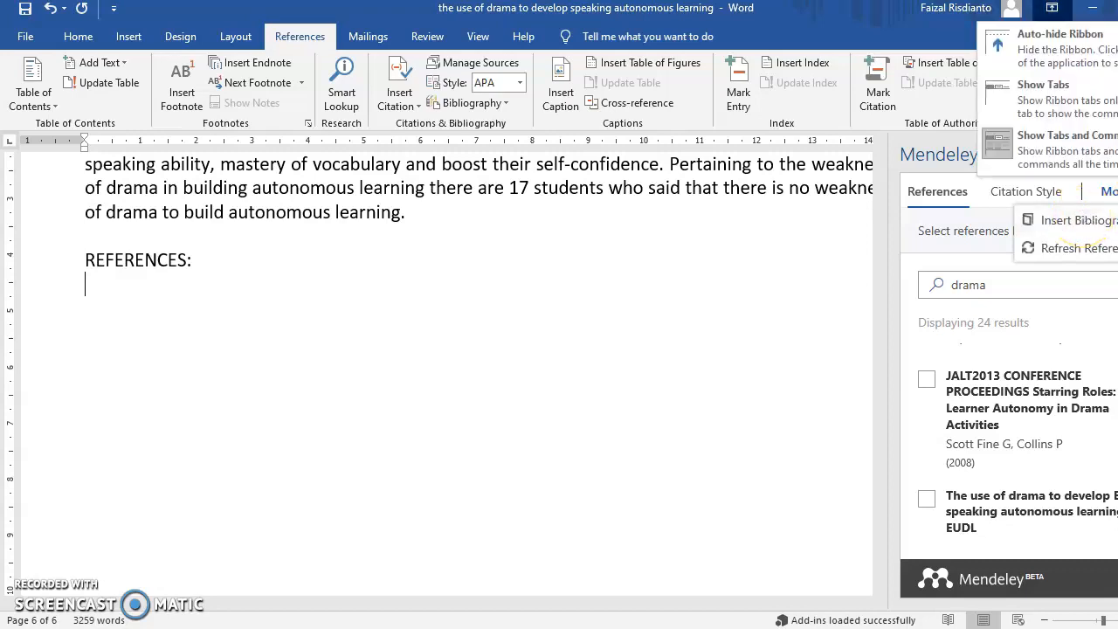
pyautogui.click(1066, 222)
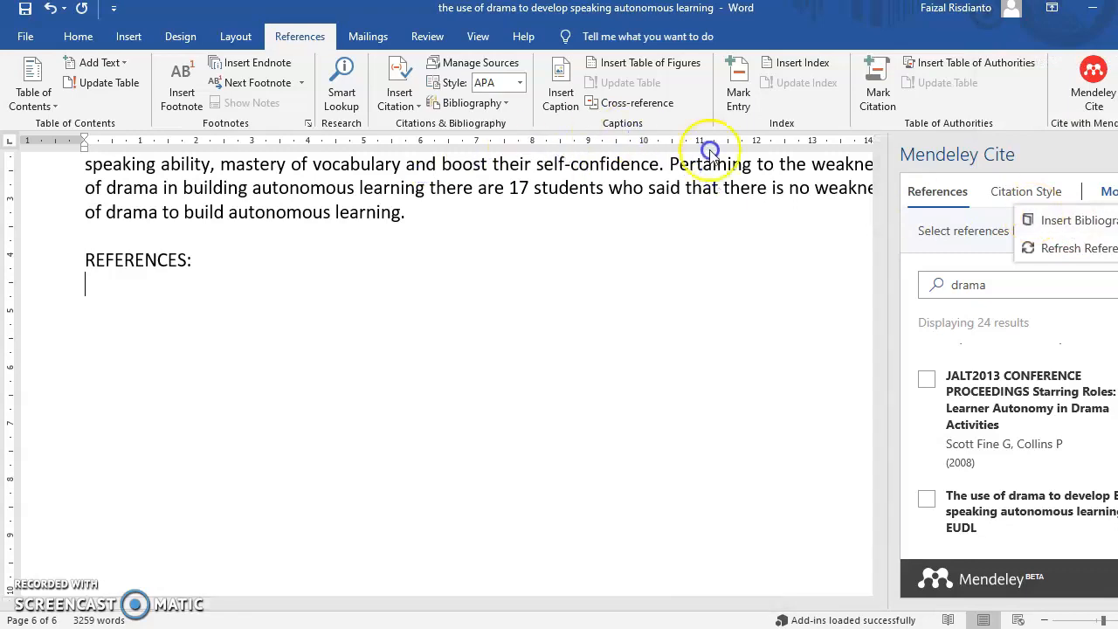
pyautogui.click(1084, 224)
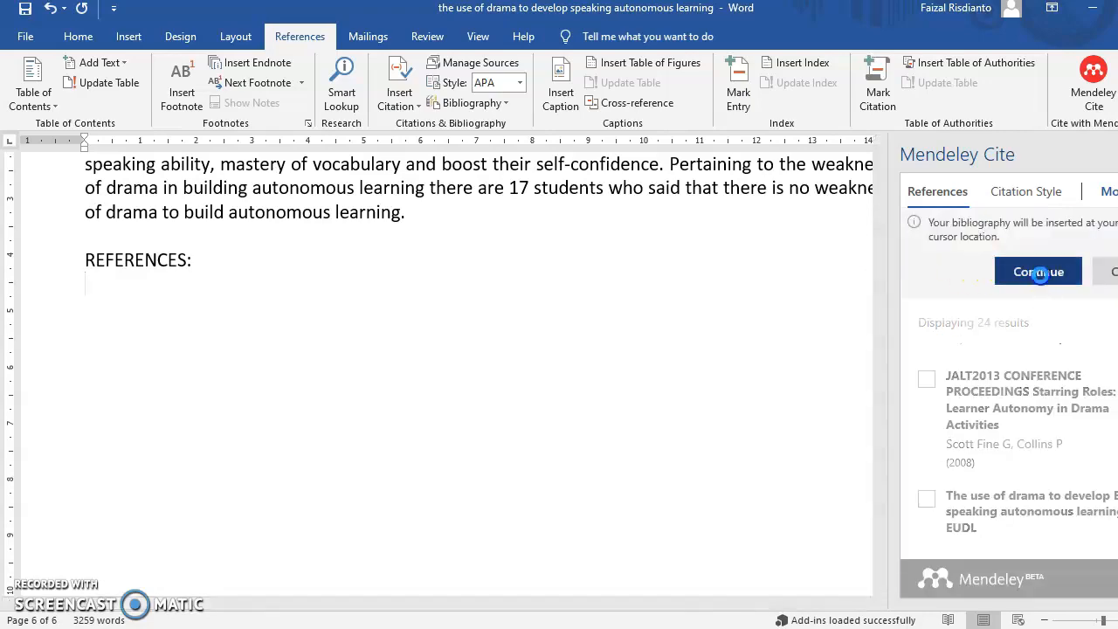
pyautogui.click(1039, 273)
pyautogui.scroll(5, 707, 269)
pyautogui.scroll(1, 708, 268)
# Scroll through the newly generated APA reference list
pyautogui.click(326, 230)
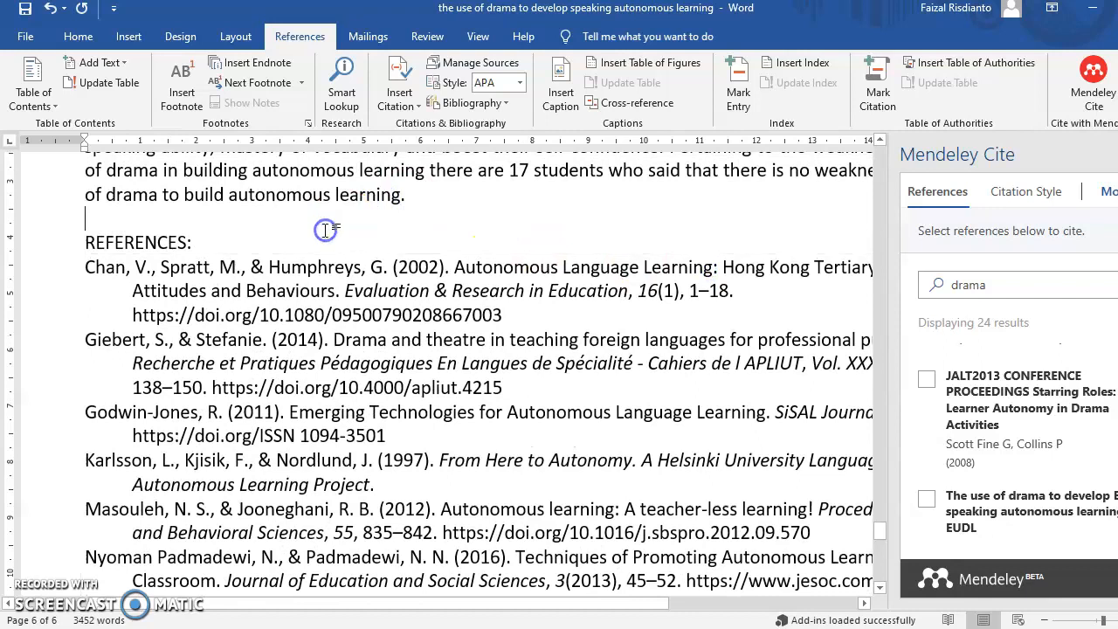
pyautogui.scroll(-2, 323, 271)
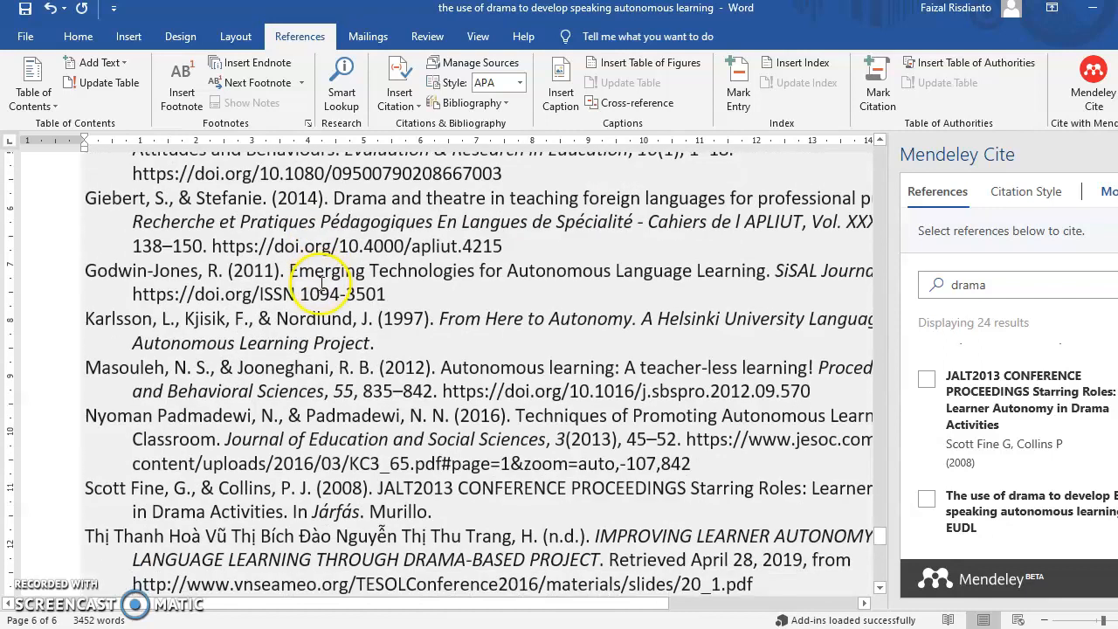
pyautogui.scroll(-1, 347, 294)
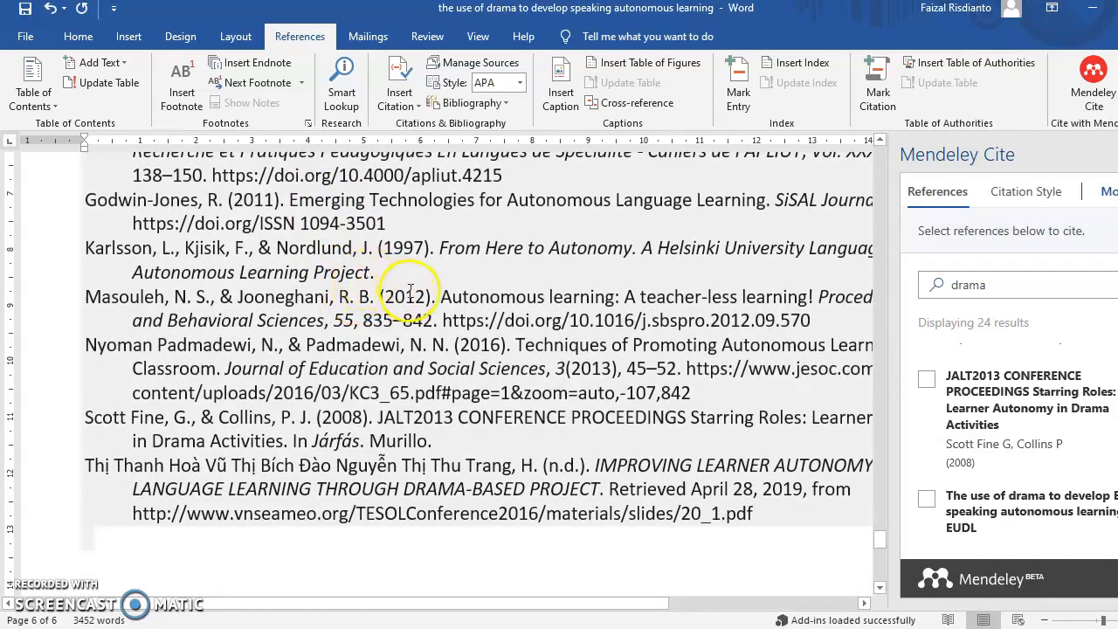
pyautogui.scroll(20, 465, 298)
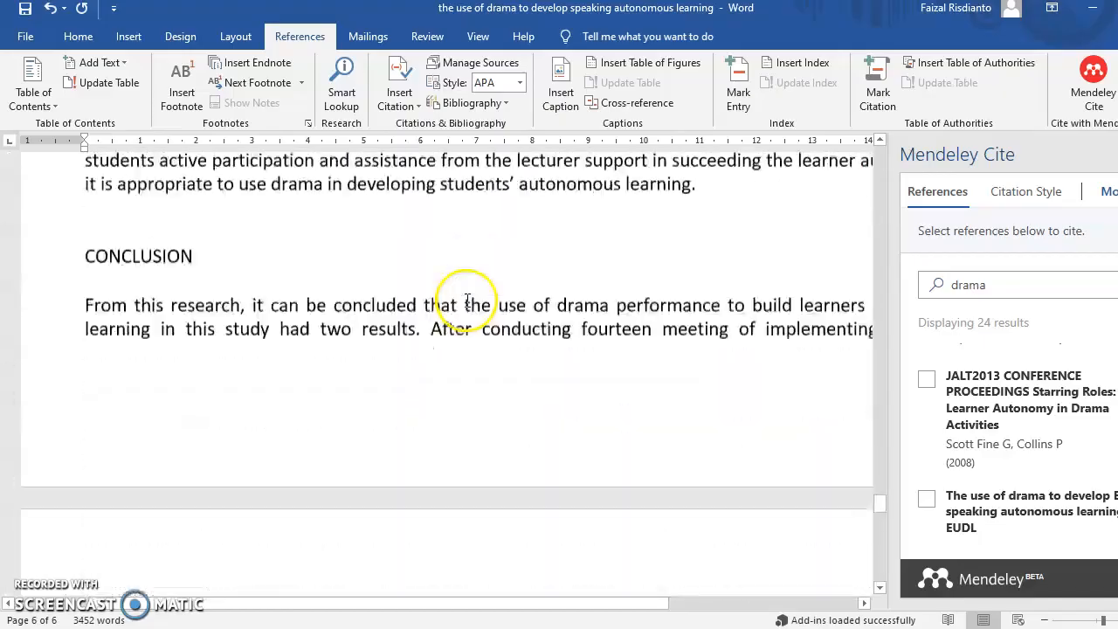
pyautogui.scroll(15, 467, 298)
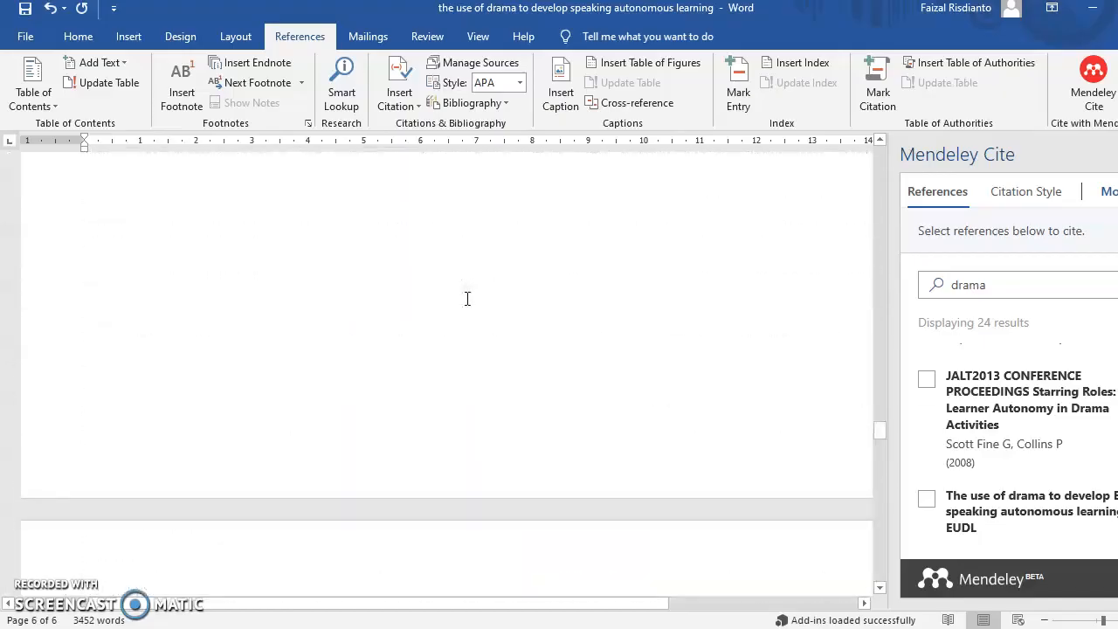
pyautogui.scroll(10, 467, 298)
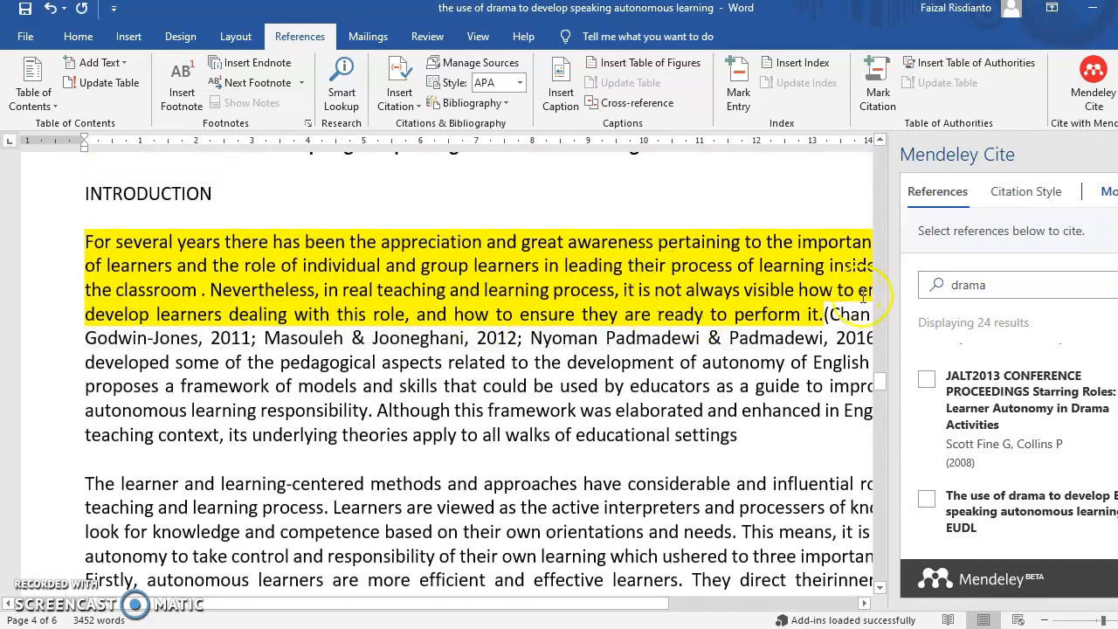
# Narrow the Mendeley Cite pane to widen the document, then switch to Chrome
pyautogui.moveTo(893, 358); pyautogui.dragTo(1083, 358)
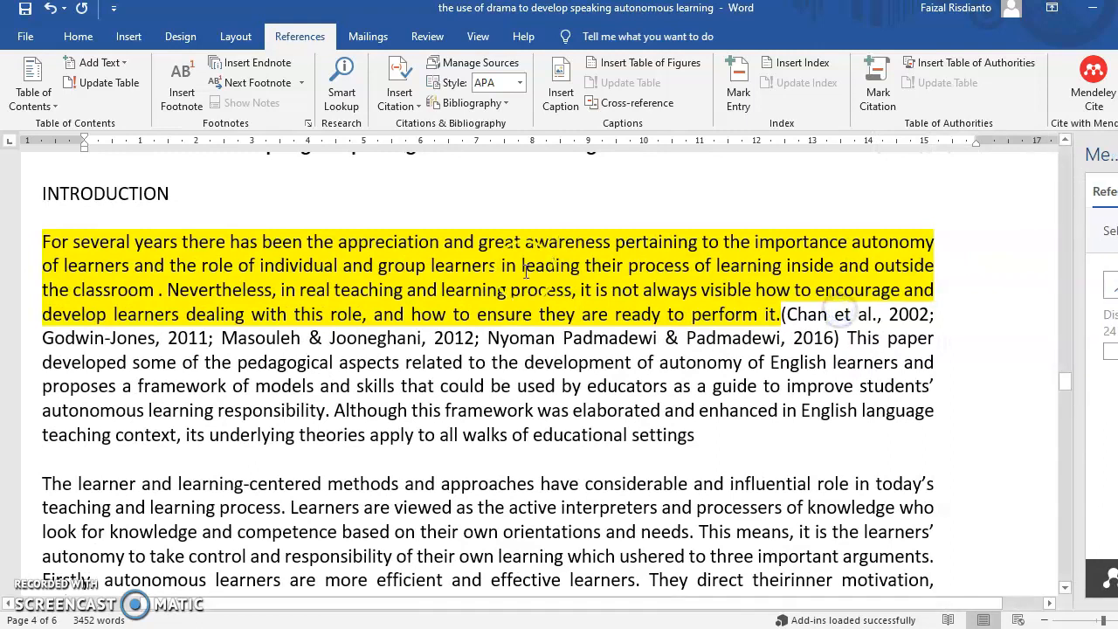
pyautogui.scroll(3, 516, 262)
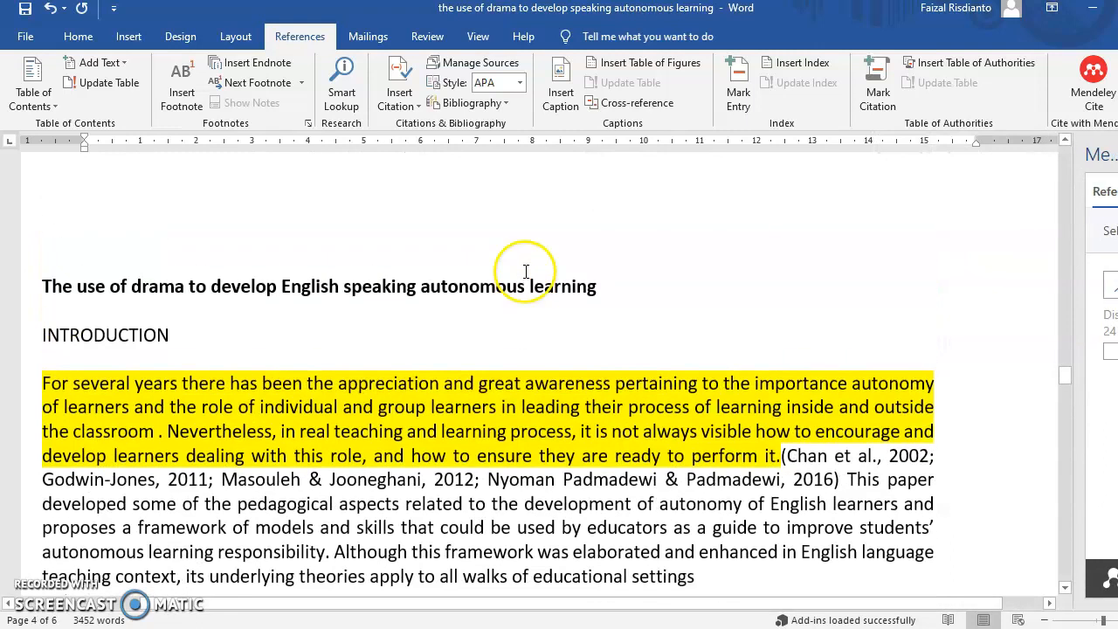
pyautogui.click(559, 628)
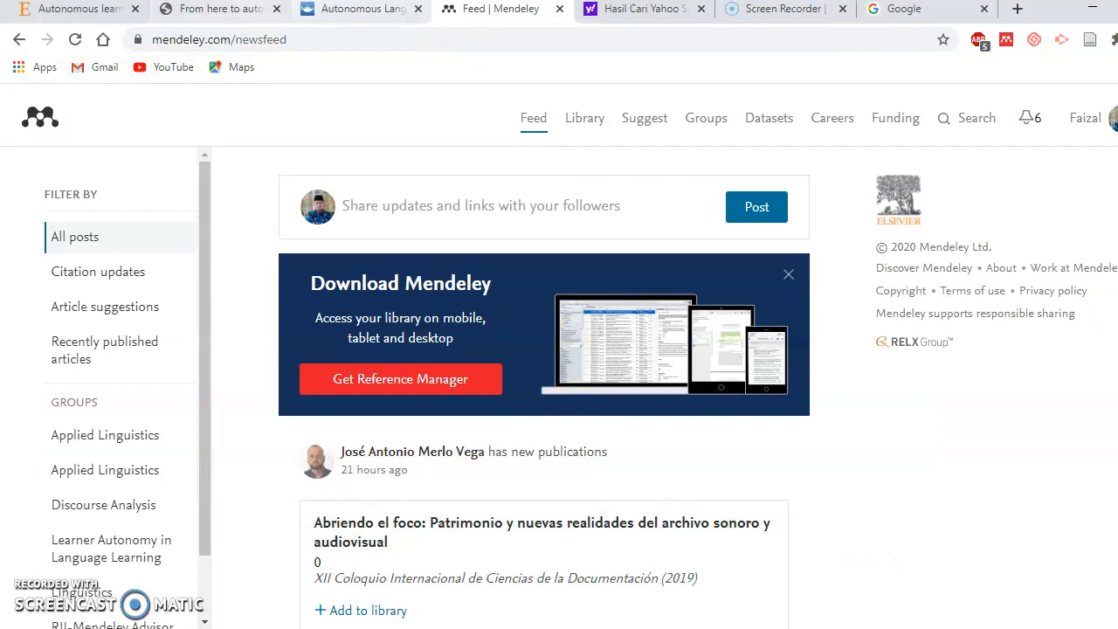
# Review the Helsinki and Taylor & Francis source tabs, ending on the teacher-less learning article
pyautogui.click(103, 8)
pyautogui.scroll(3, 457, 170)
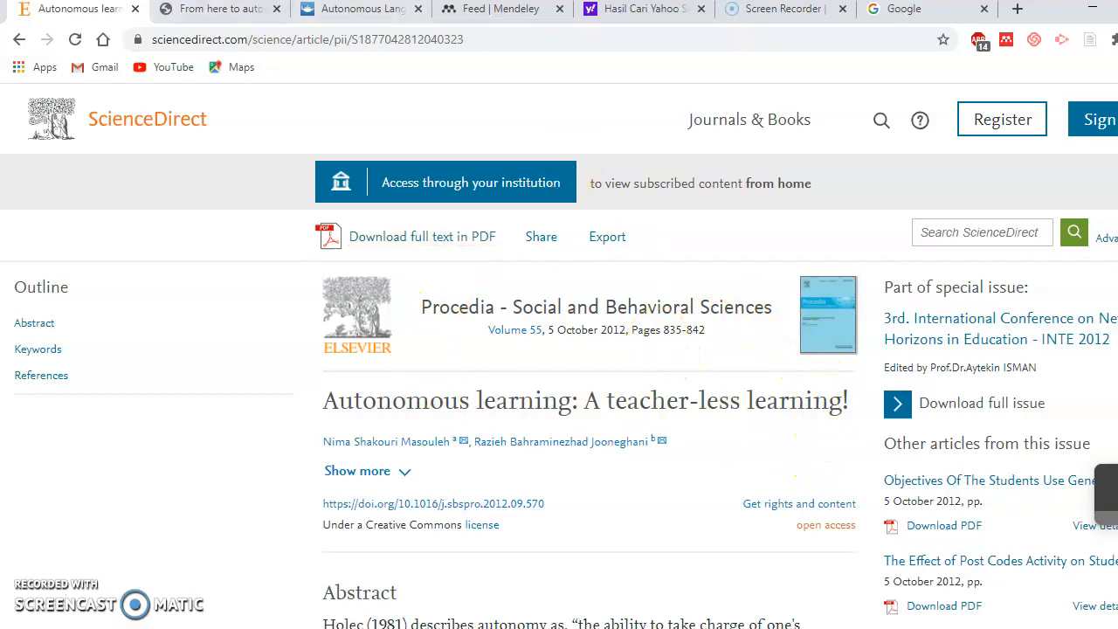
pyautogui.click(236, 11)
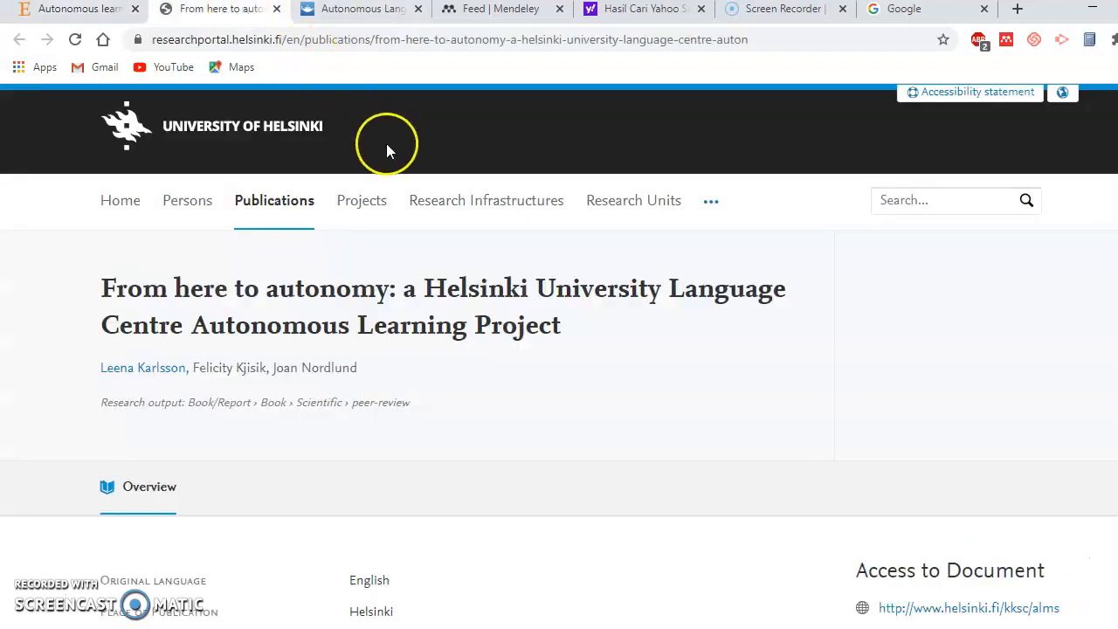
pyautogui.click(376, 9)
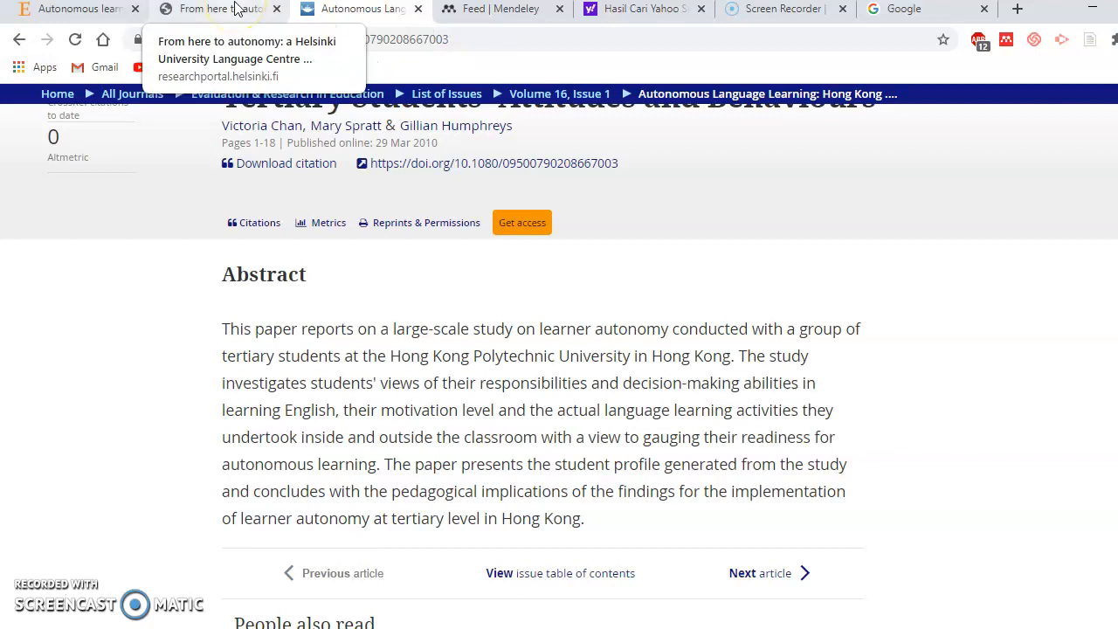
pyautogui.click(113, 9)
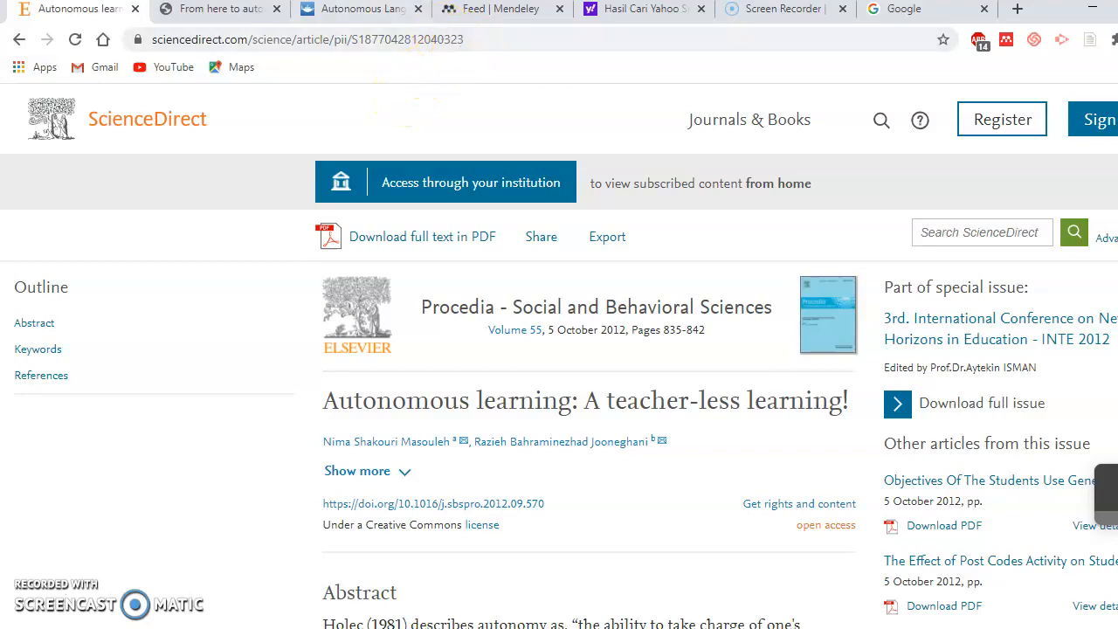
# Load the ScienceDirect home page and search for 'drama and autonomous learning'
pyautogui.moveTo(251, 39); pyautogui.dragTo(583, 61)
pyautogui.press('BackSpace')
pyautogui.press('Return')
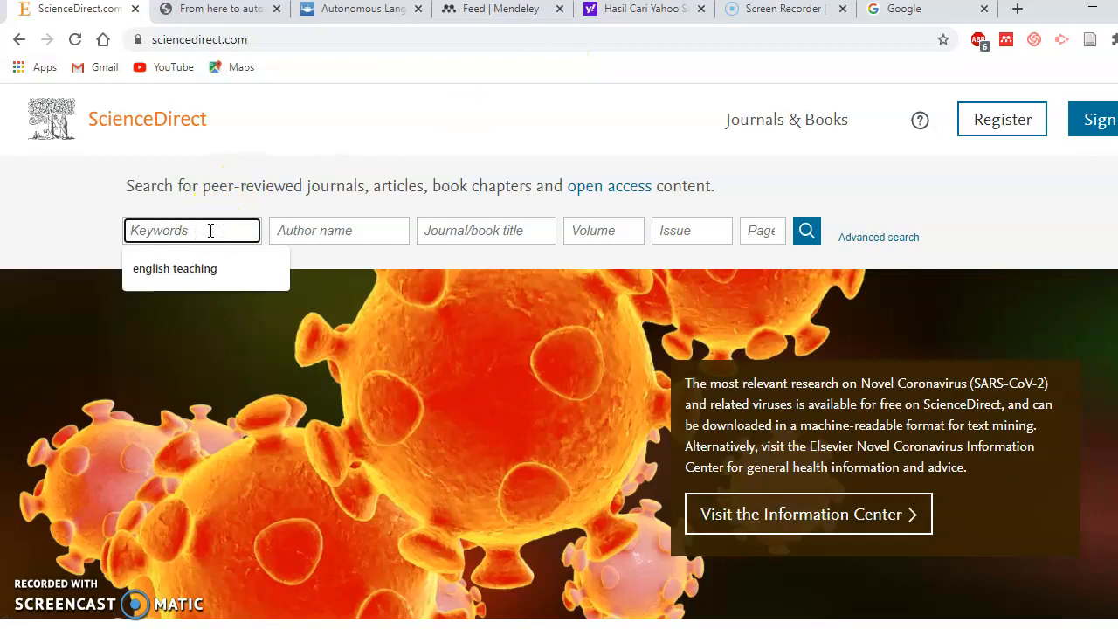
pyautogui.write('dr')
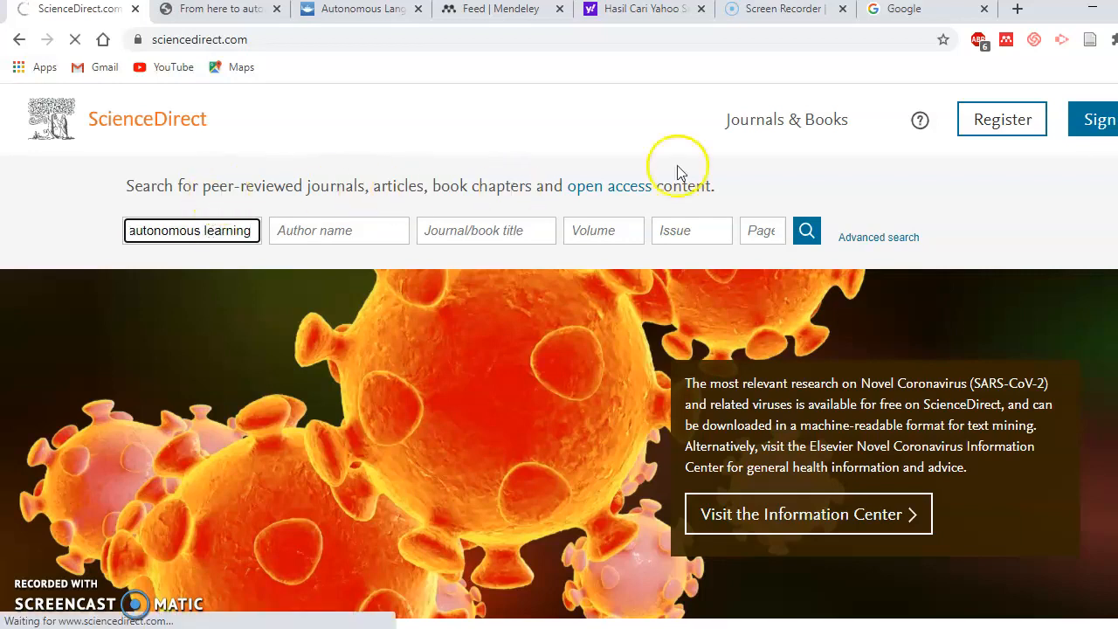
pyautogui.click(807, 230)
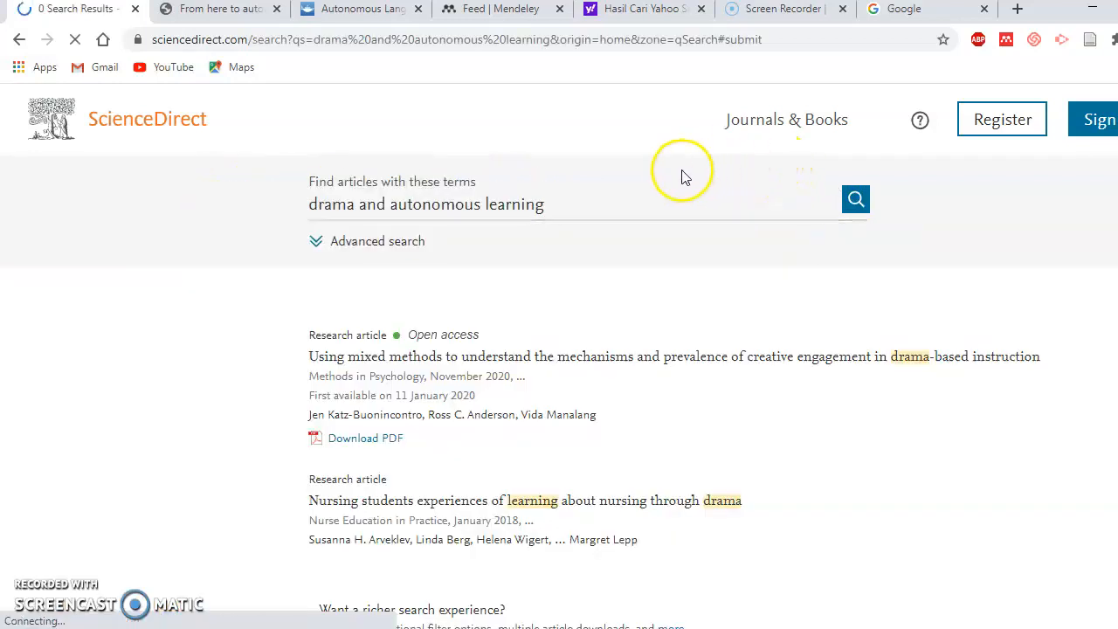
pyautogui.scroll(-1, 625, 218)
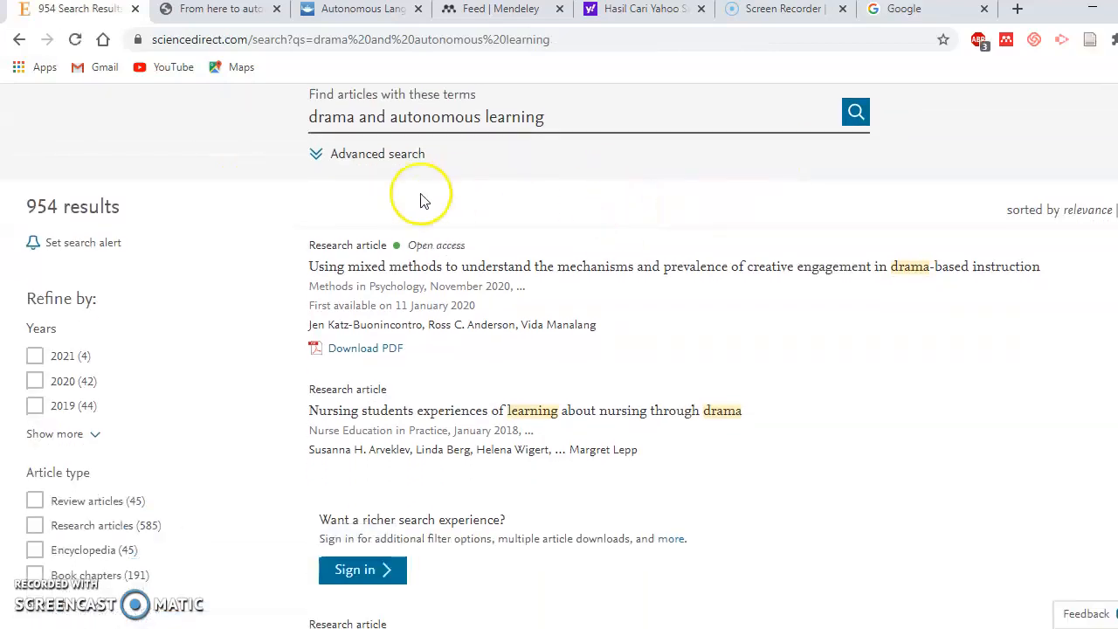
pyautogui.click(770, 152)
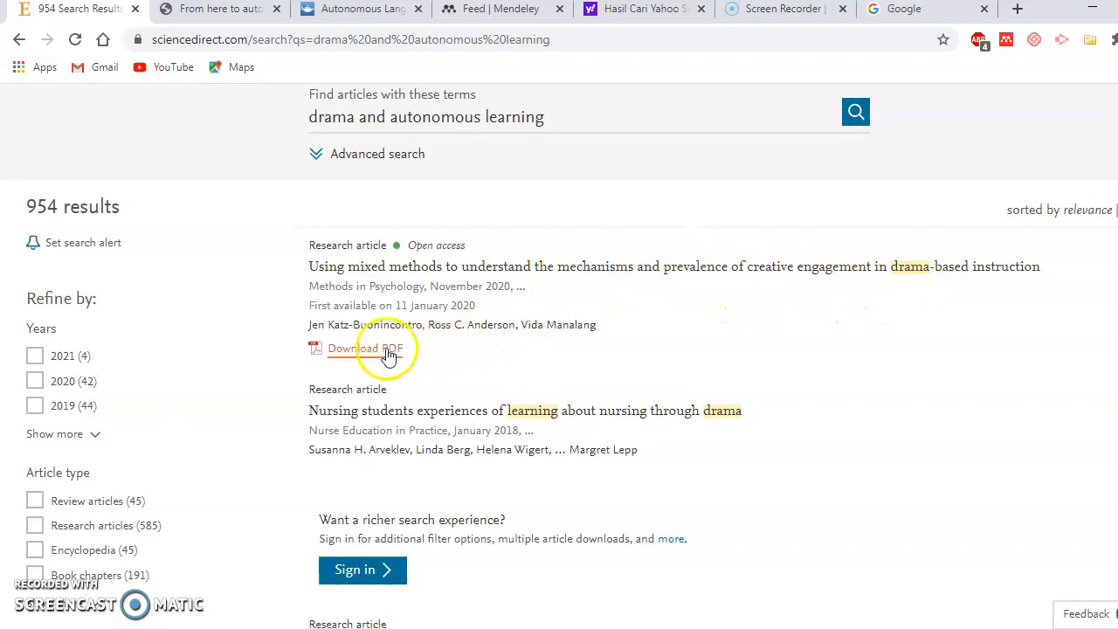
# Scroll through the first page of the 954 drama and autonomous learning results
pyautogui.scroll(-1, 530, 353)
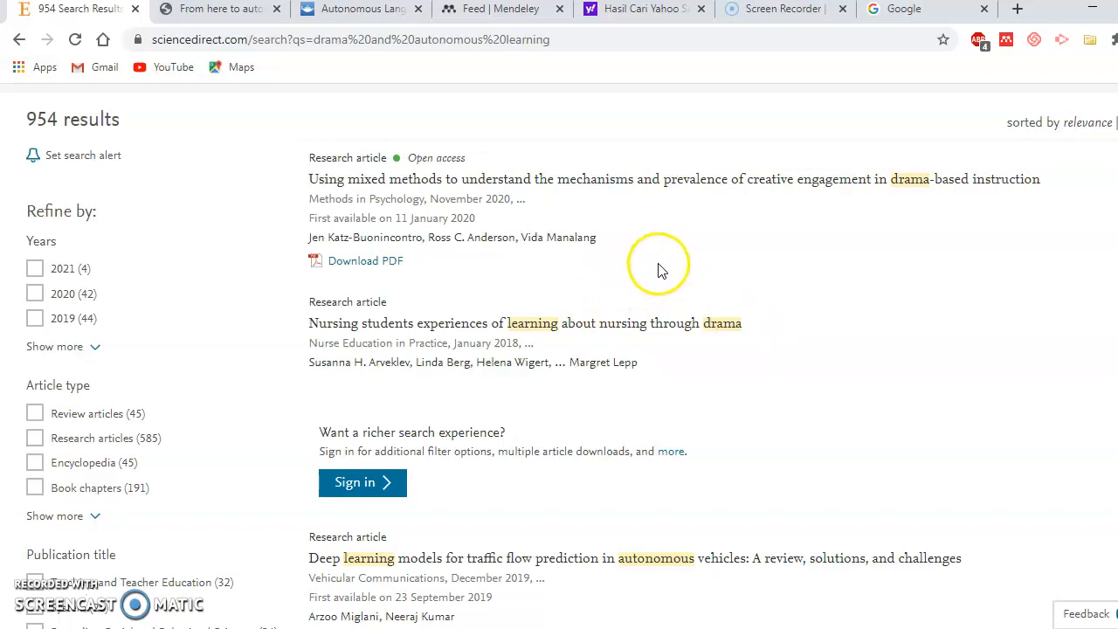
pyautogui.scroll(-2, 651, 266)
pyautogui.scroll(-2, 594, 300)
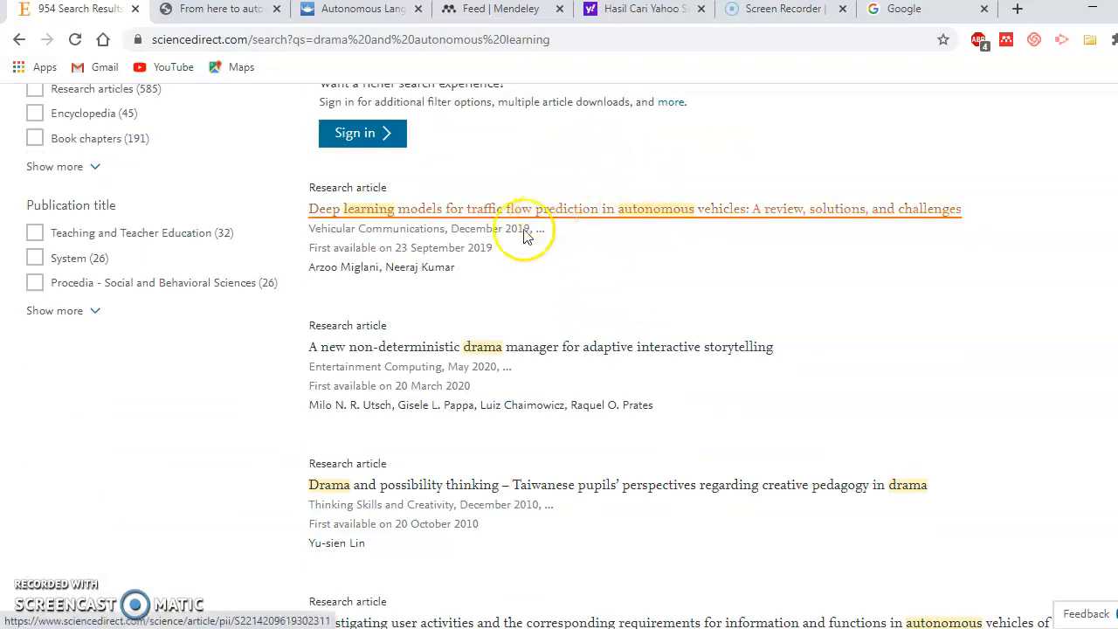
pyautogui.scroll(-5, 446, 298)
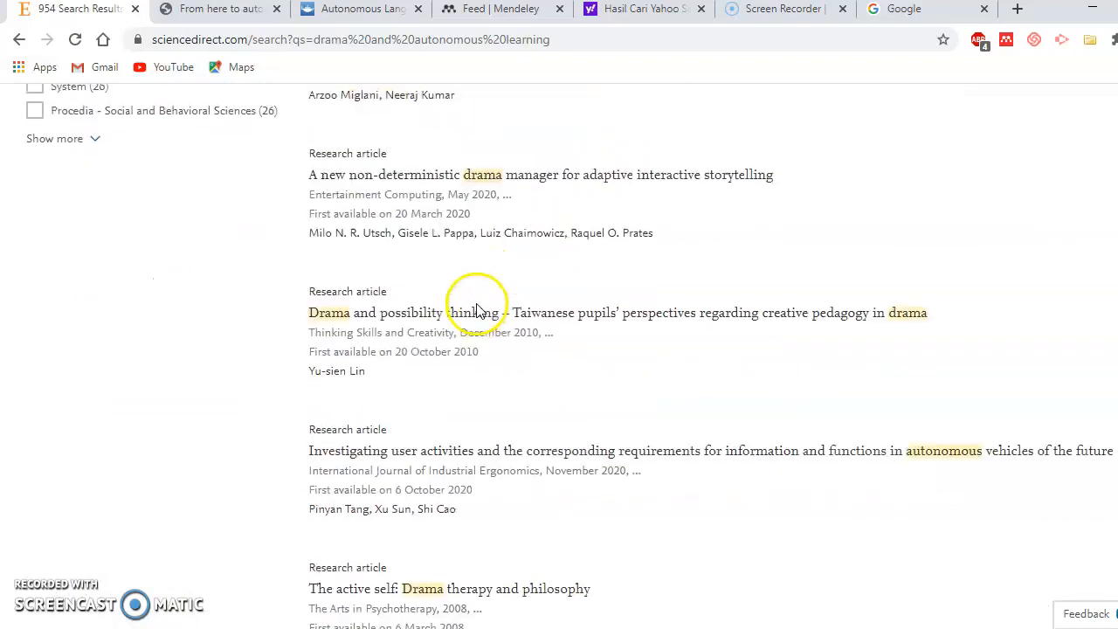
pyautogui.scroll(-6, 487, 323)
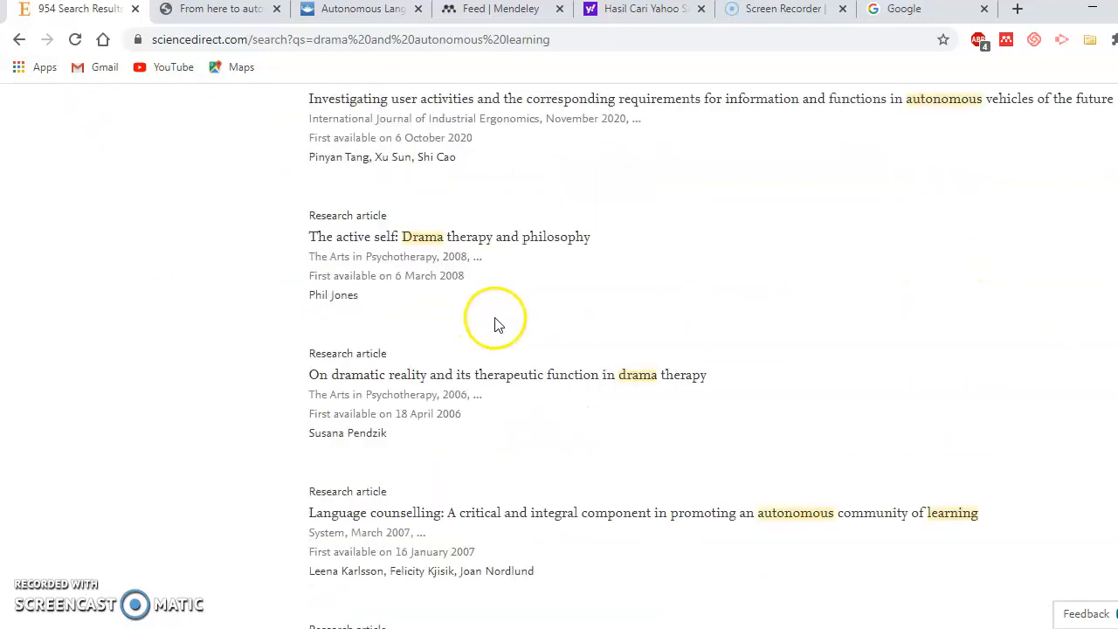
pyautogui.scroll(-10, 557, 268)
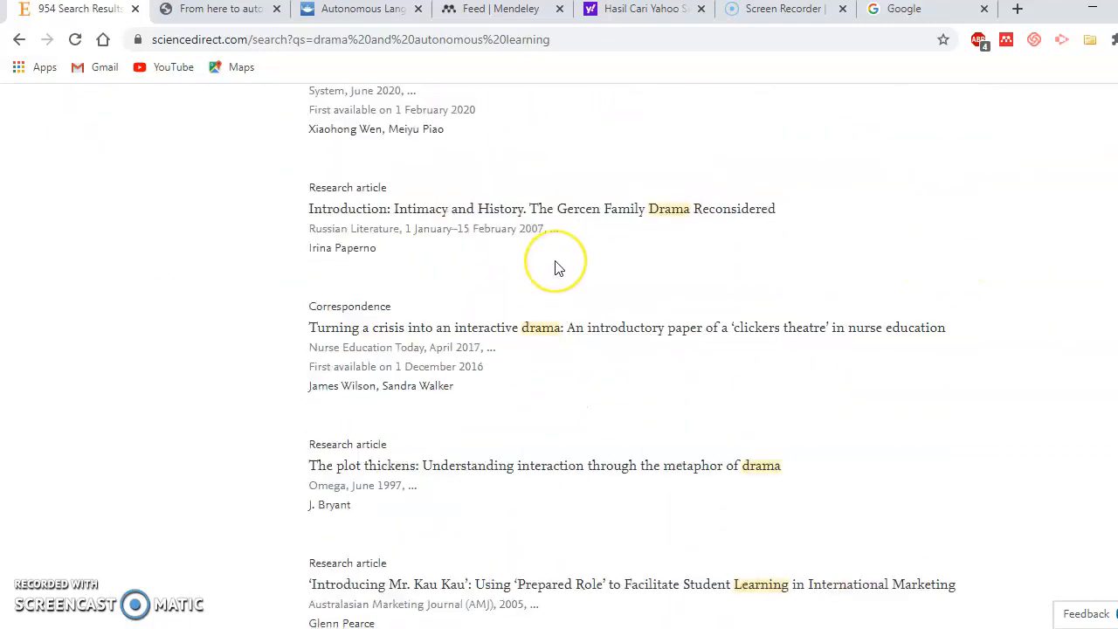
pyautogui.scroll(-10, 557, 268)
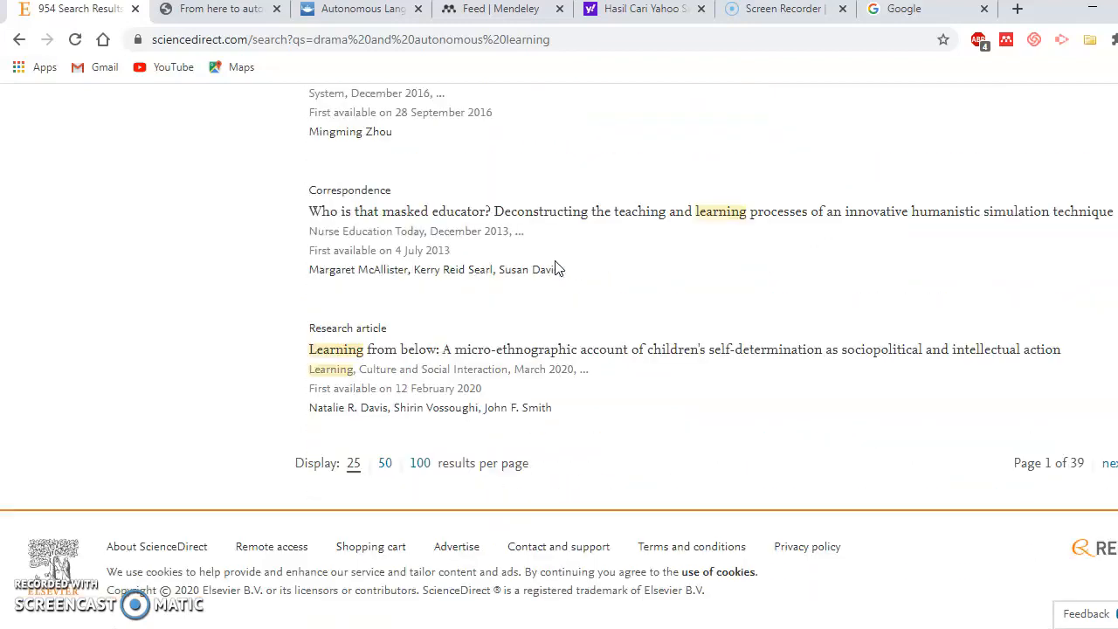
pyautogui.scroll(15, 557, 268)
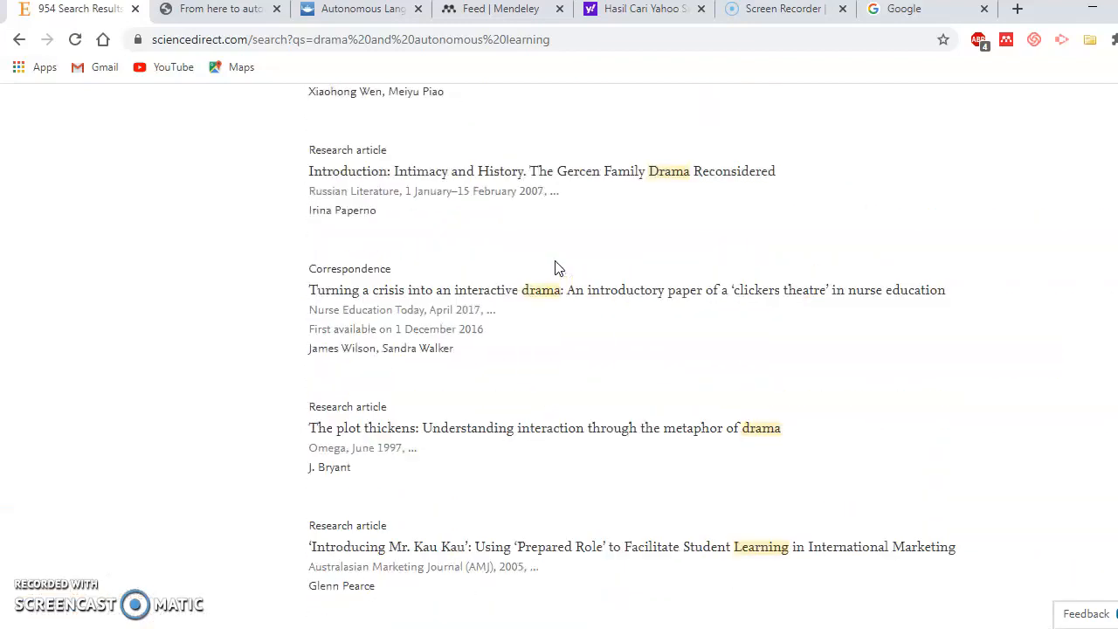
# Open Mendeley's Suggest page and browse the recommendations headed by 'Macrostructures'
pyautogui.click(527, 11)
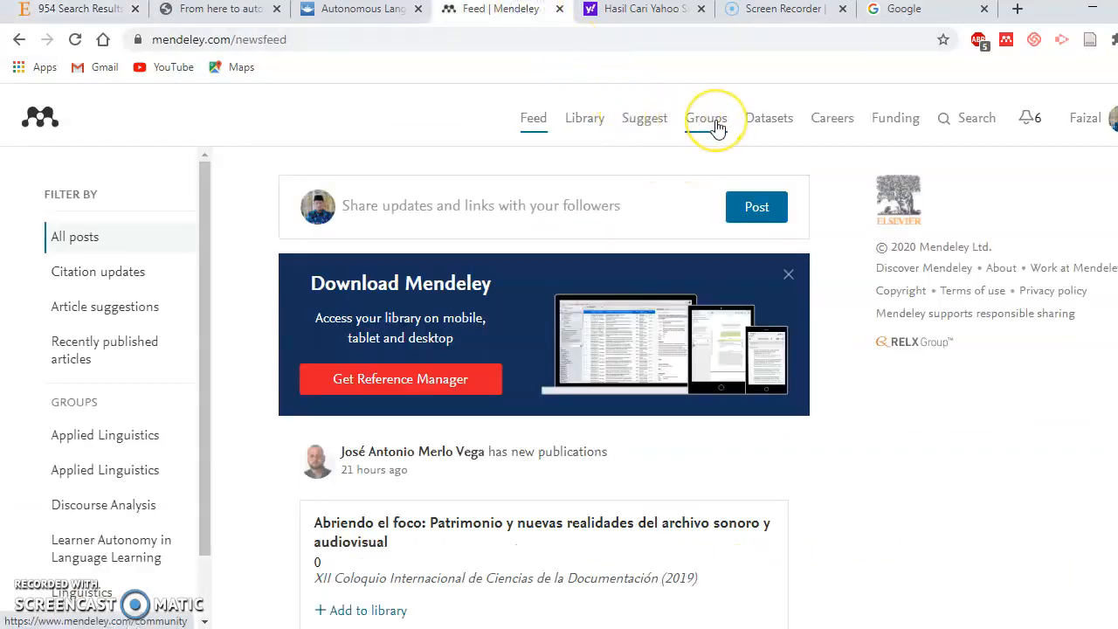
pyautogui.click(654, 126)
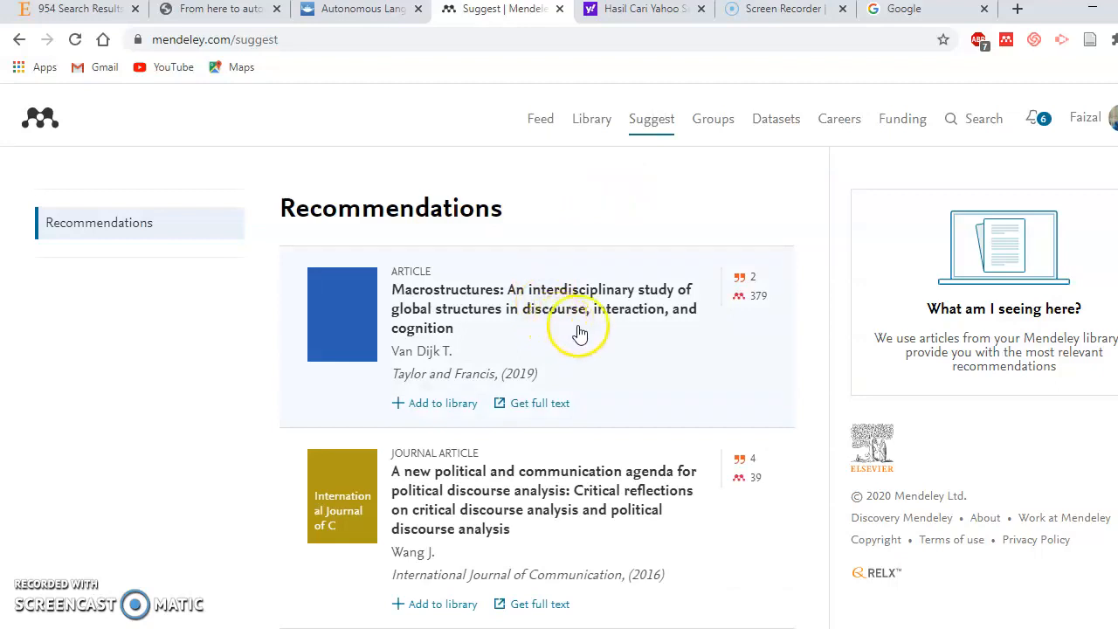
pyautogui.scroll(-3, 603, 337)
pyautogui.scroll(-4, 604, 337)
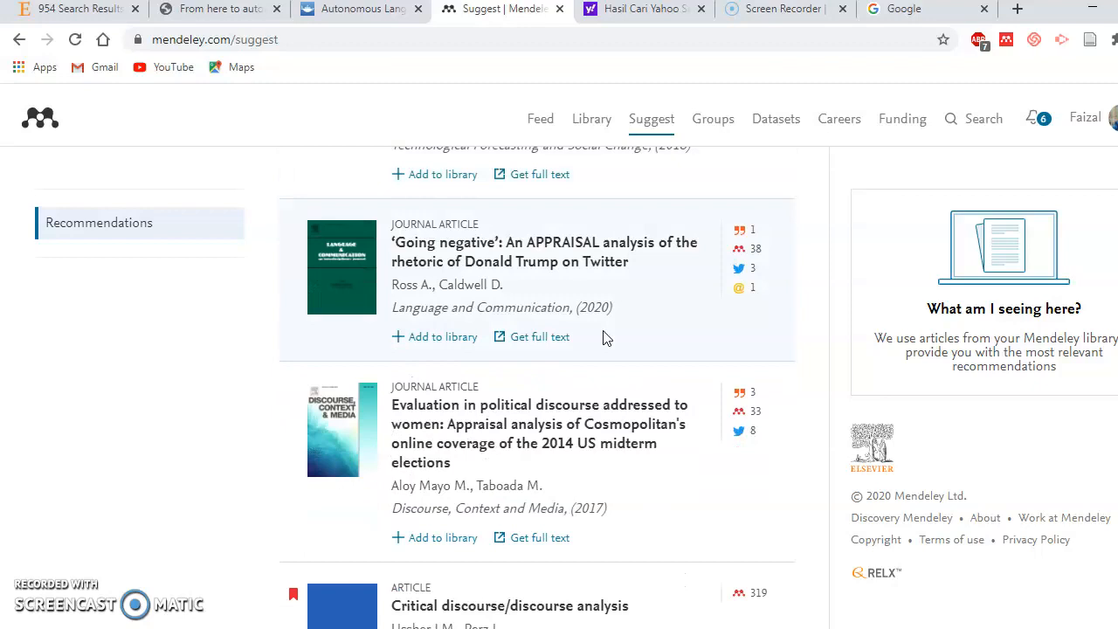
pyautogui.scroll(7, 602, 337)
pyautogui.click(686, 240)
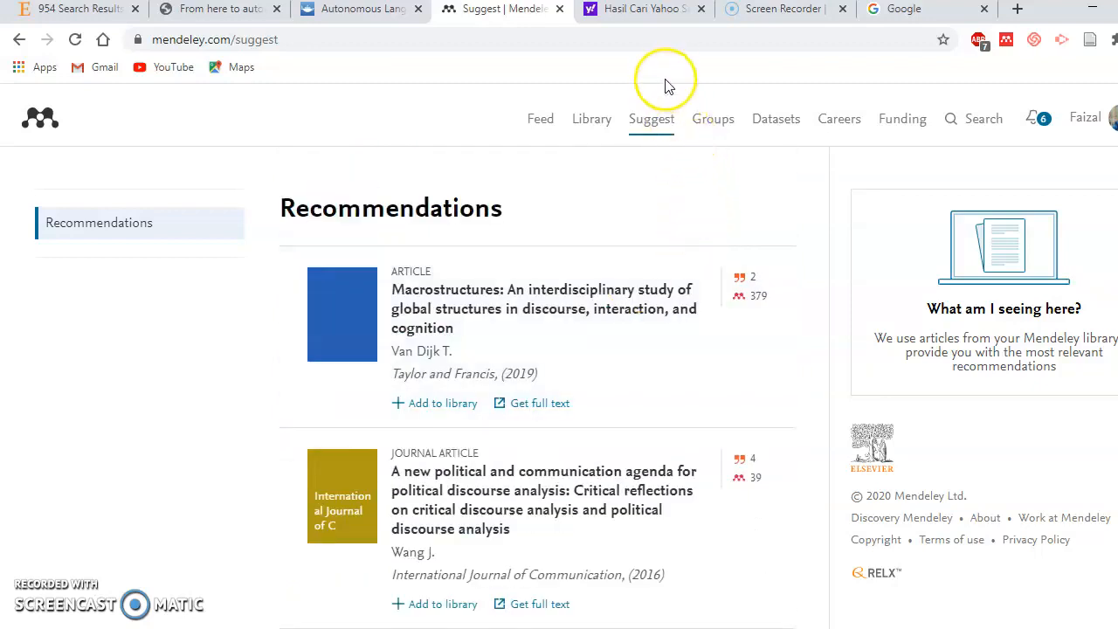
pyautogui.click(917, 11)
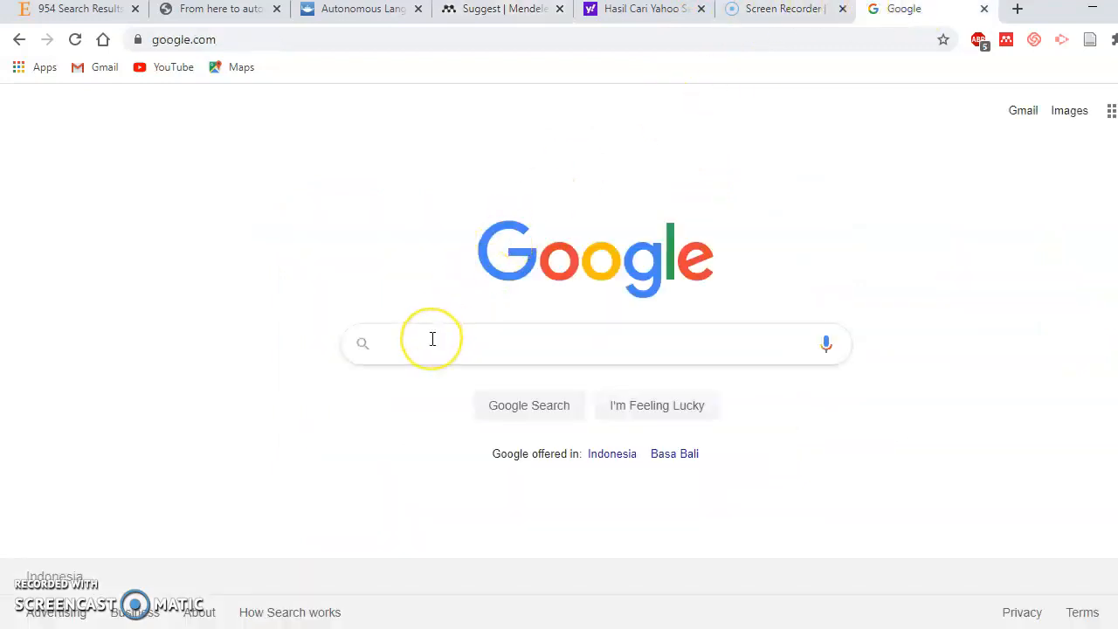
# Search Google for 'the use of drama to develop autonomous learning eudl'
pyautogui.write('the')
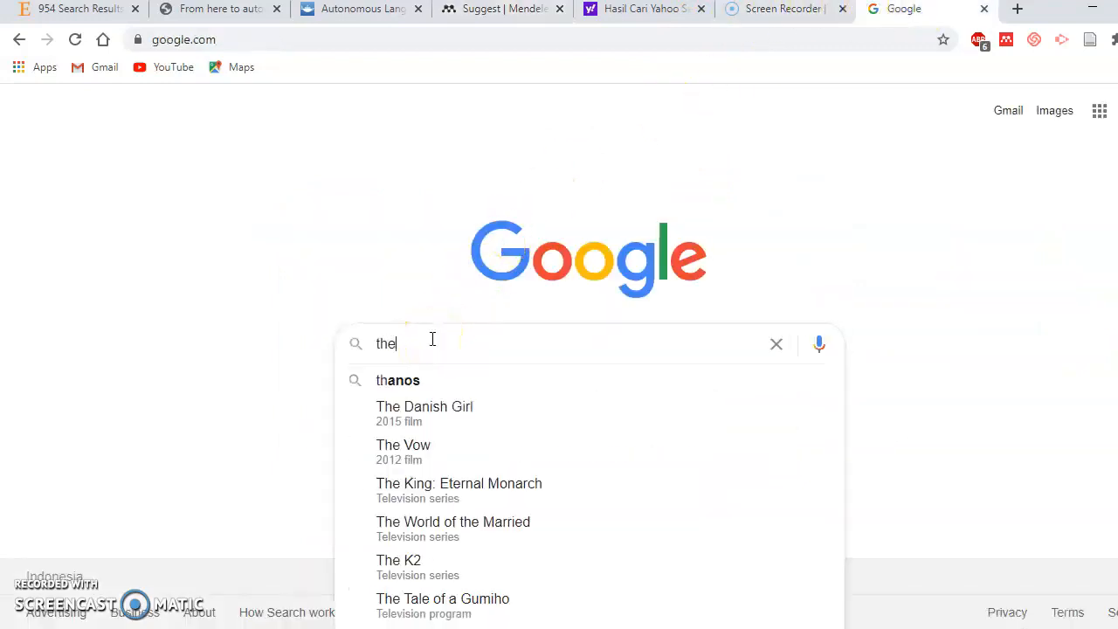
pyautogui.write(' use of drama to')
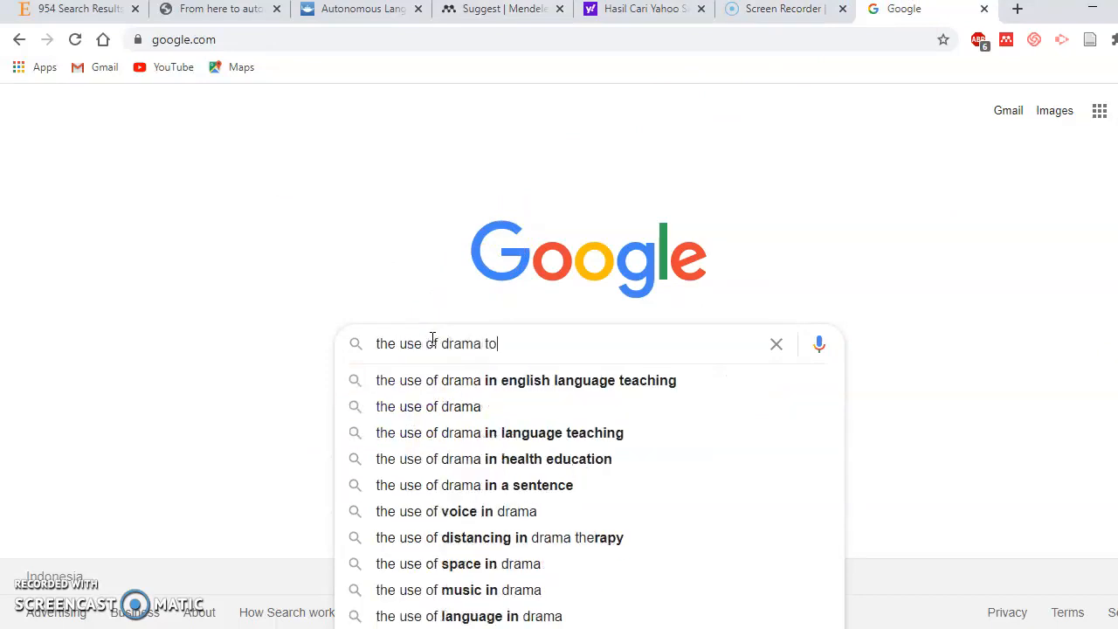
pyautogui.write(' develop au')
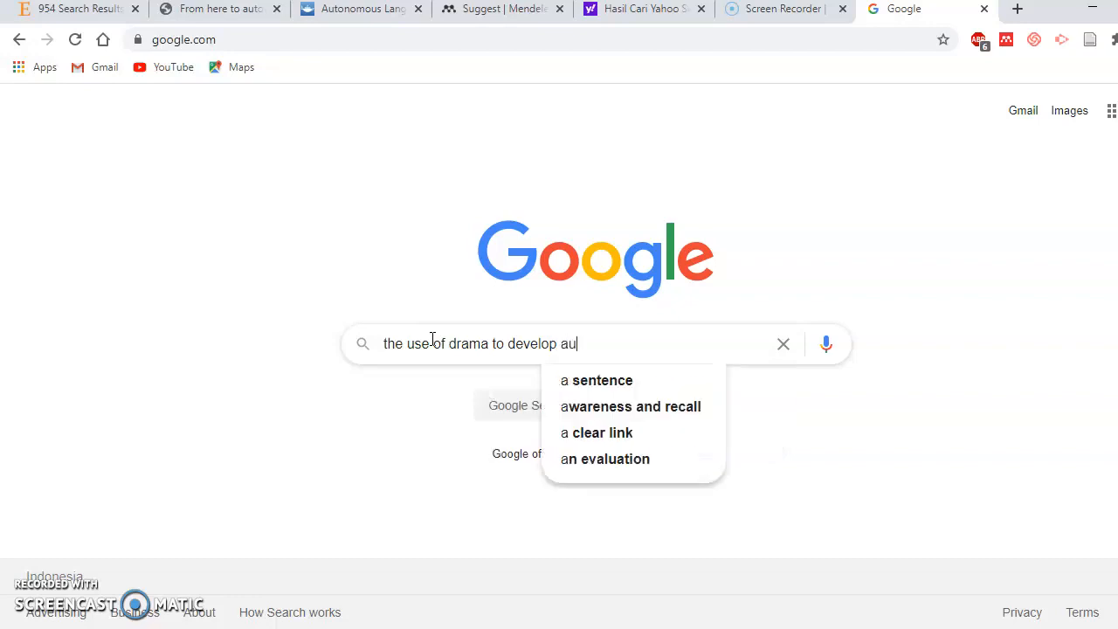
pyautogui.write('to')
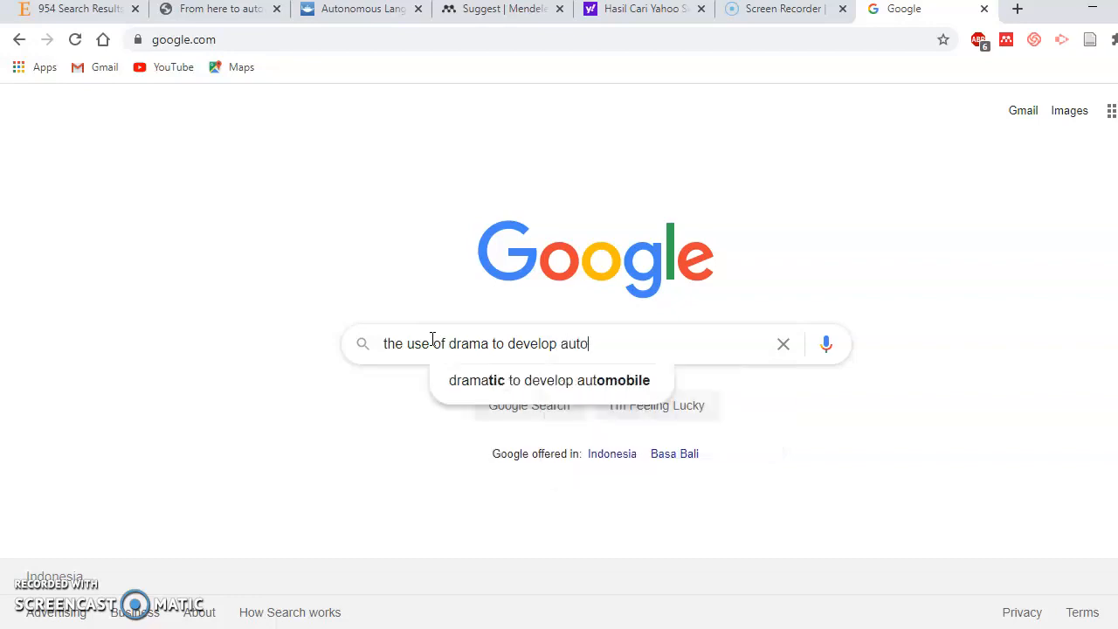
pyautogui.write('nomous ler')
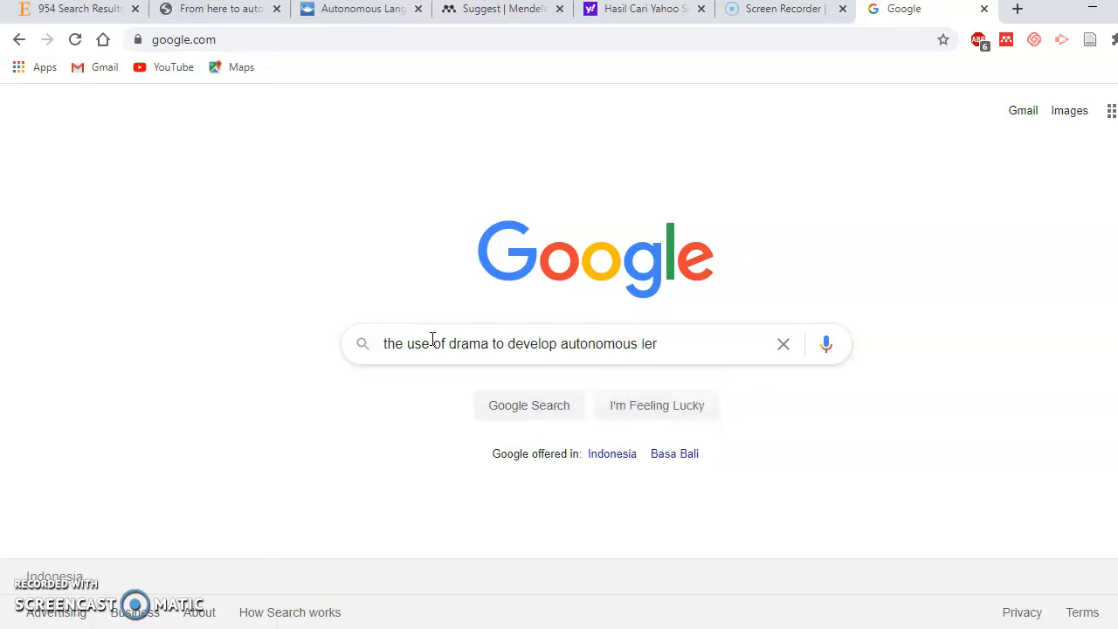
pyautogui.press('BackSpace')
pyautogui.write('arn')
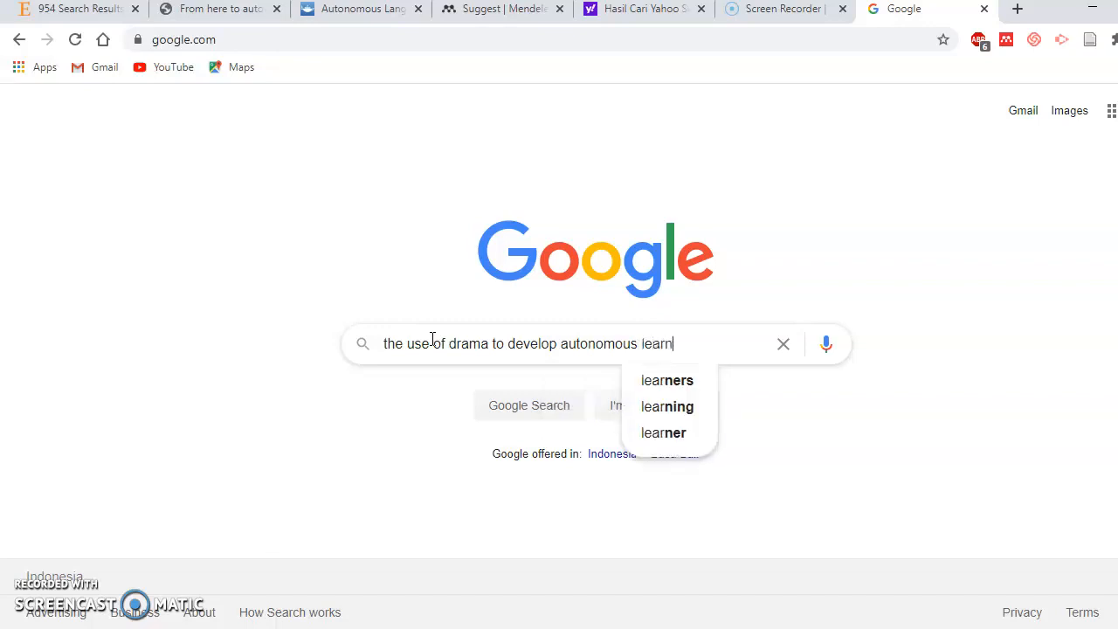
pyautogui.write('ing eudl')
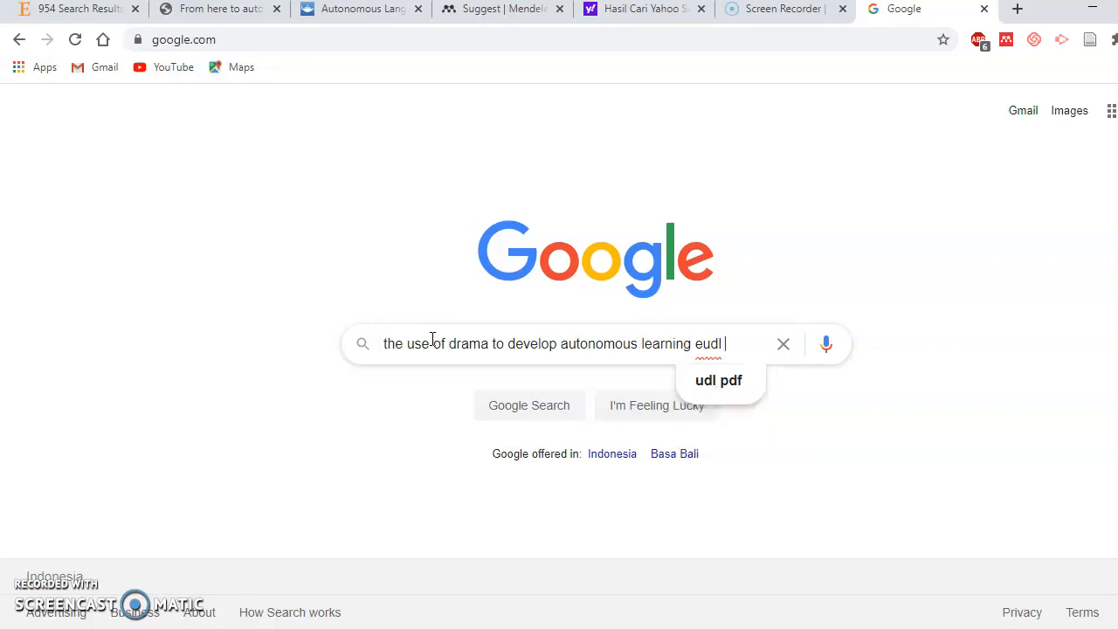
pyautogui.press('Return')
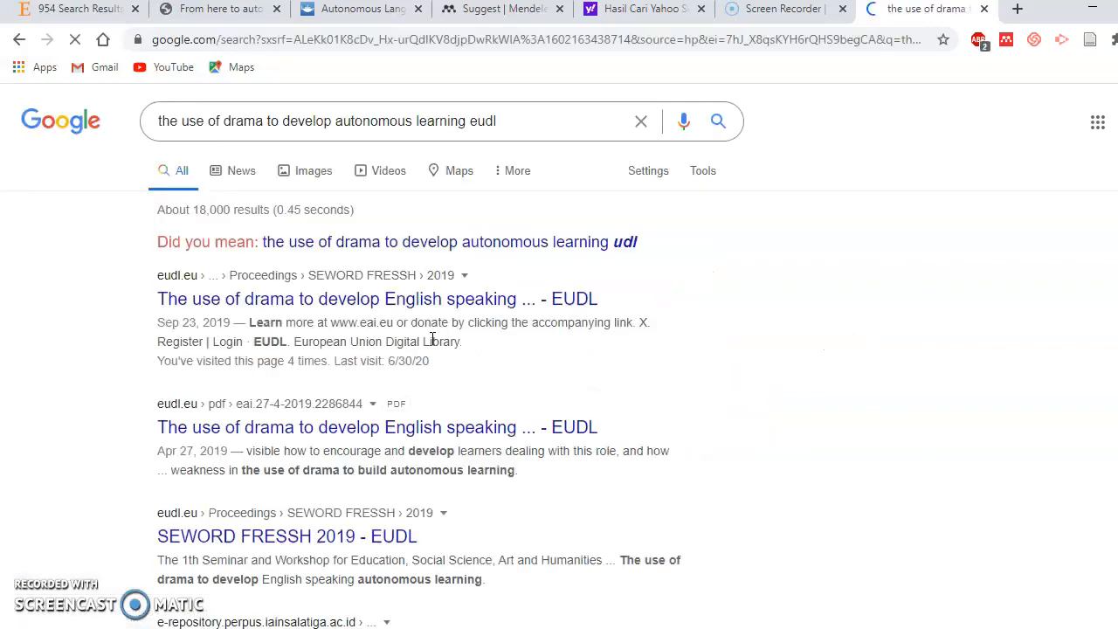
# Open the EUDL article on drama for English speaking autonomous learning and skim it
pyautogui.click(367, 298)
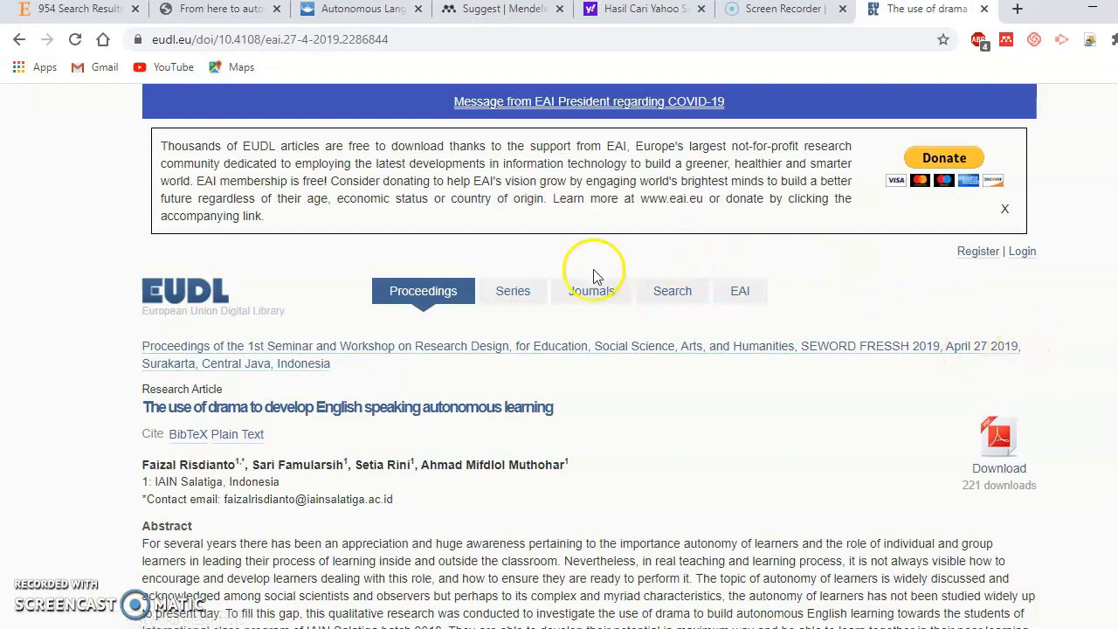
pyautogui.scroll(-1, 349, 360)
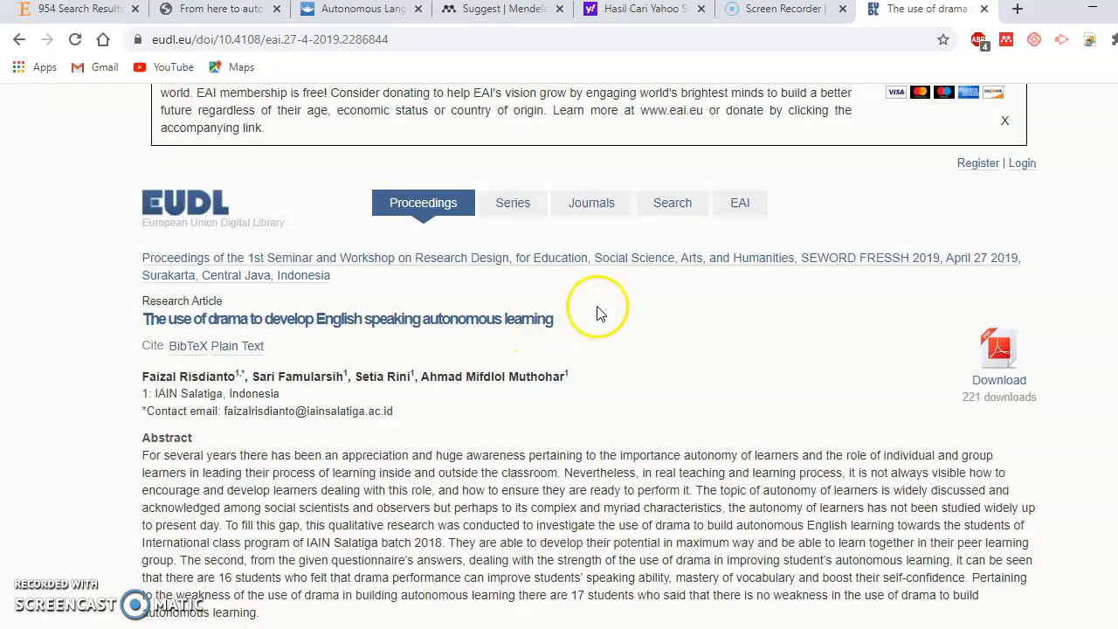
pyautogui.scroll(-3, 466, 245)
pyautogui.scroll(4, 441, 324)
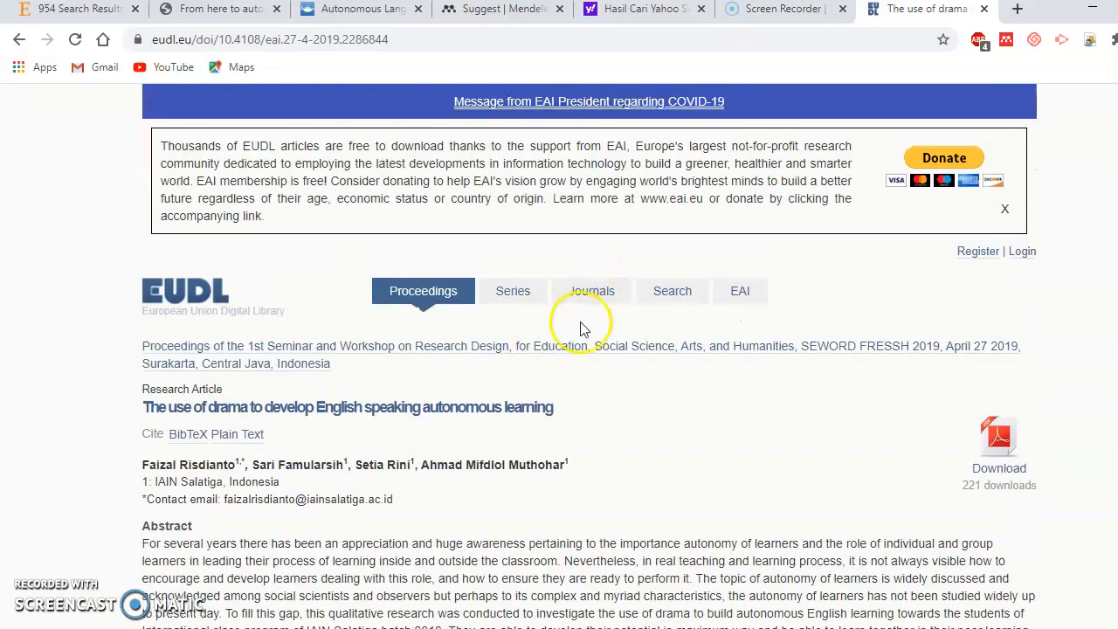
pyautogui.scroll(-1, 577, 341)
pyautogui.scroll(-3, 611, 311)
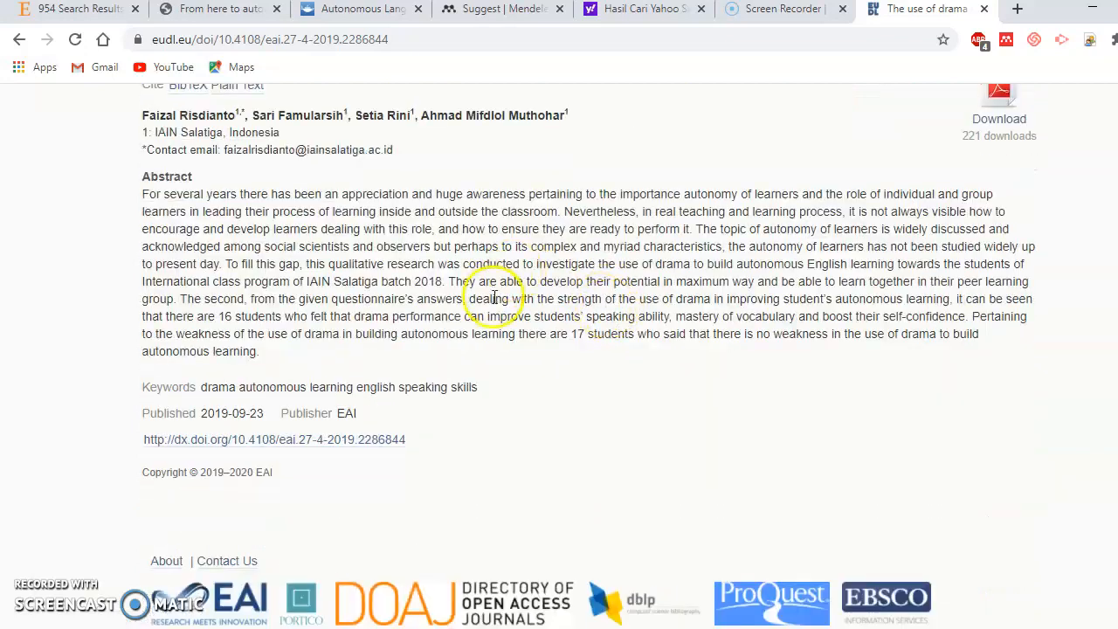
pyautogui.scroll(3, 587, 241)
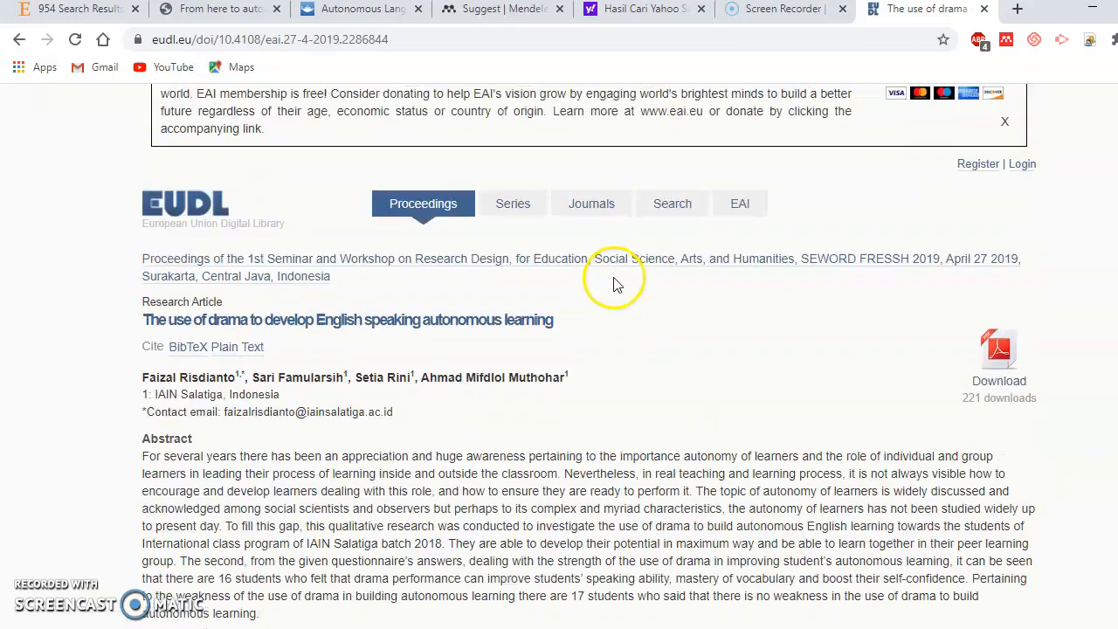
# Glance through the Helsinki, ScienceDirect, Taylor & Francis, Mendeley and Yahoo tabs, returning to EUDL
pyautogui.click(186, 10)
pyautogui.click(92, 10)
pyautogui.click(249, 11)
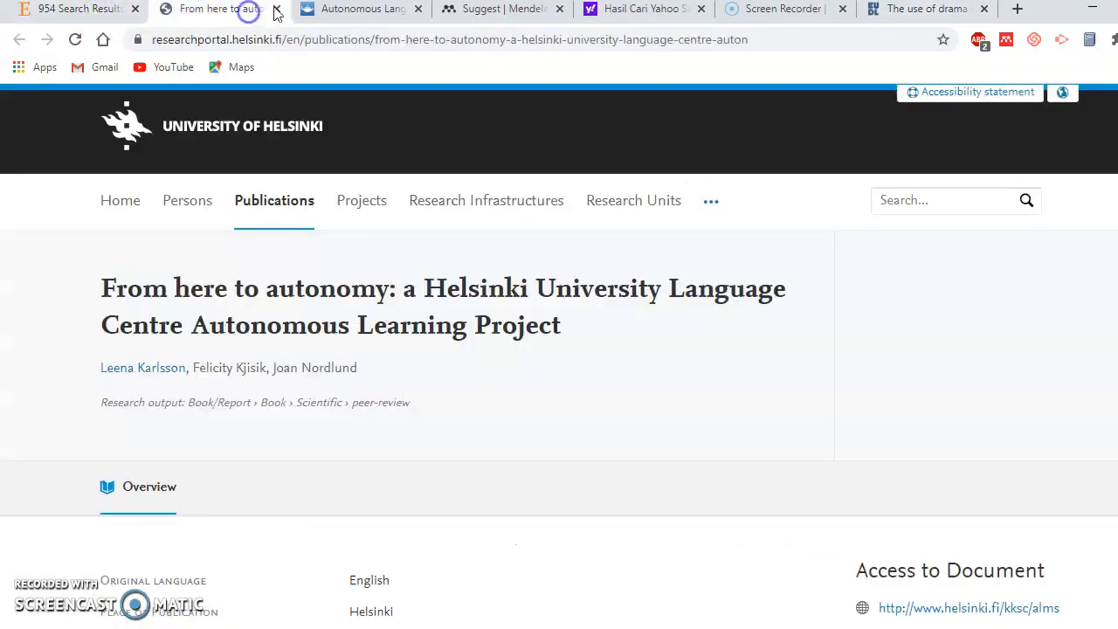
pyautogui.click(377, 15)
pyautogui.click(504, 11)
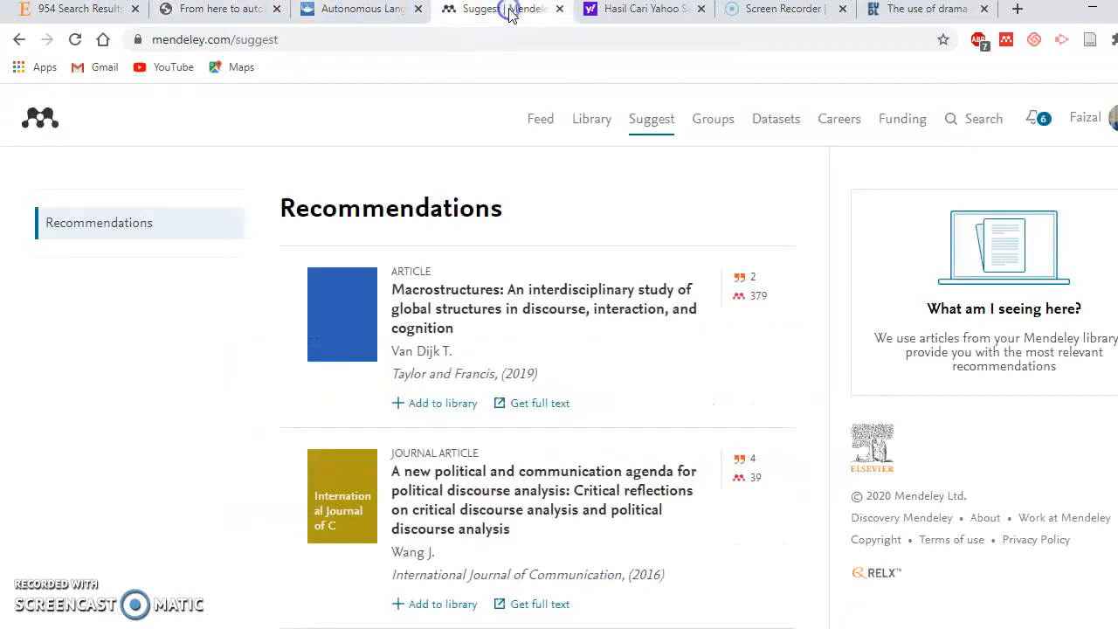
pyautogui.click(655, 16)
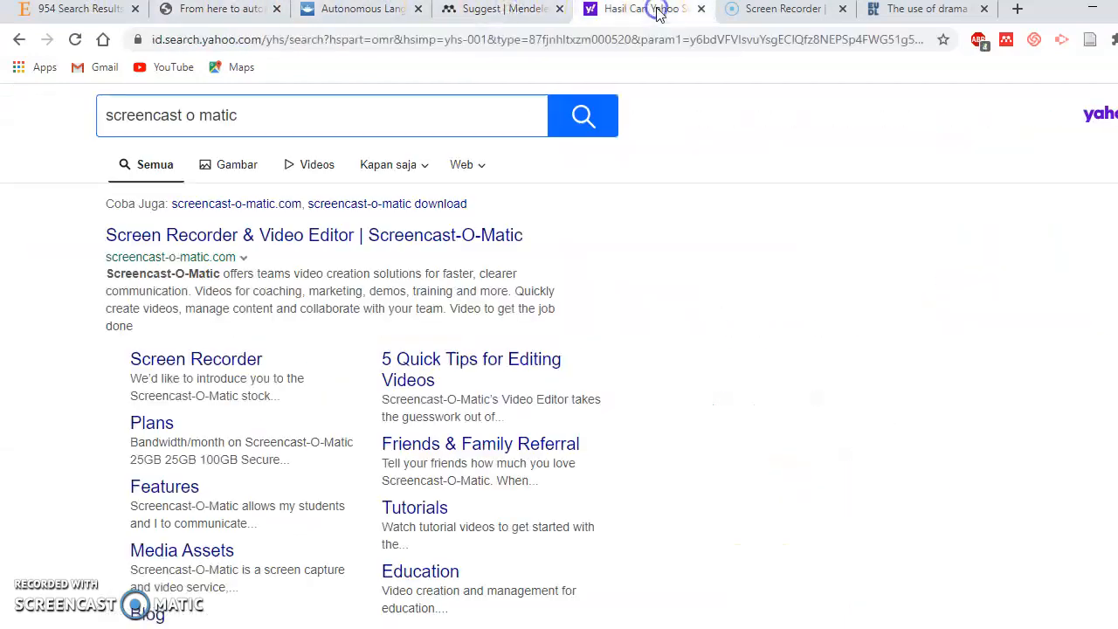
pyautogui.click(773, 11)
pyautogui.click(914, 9)
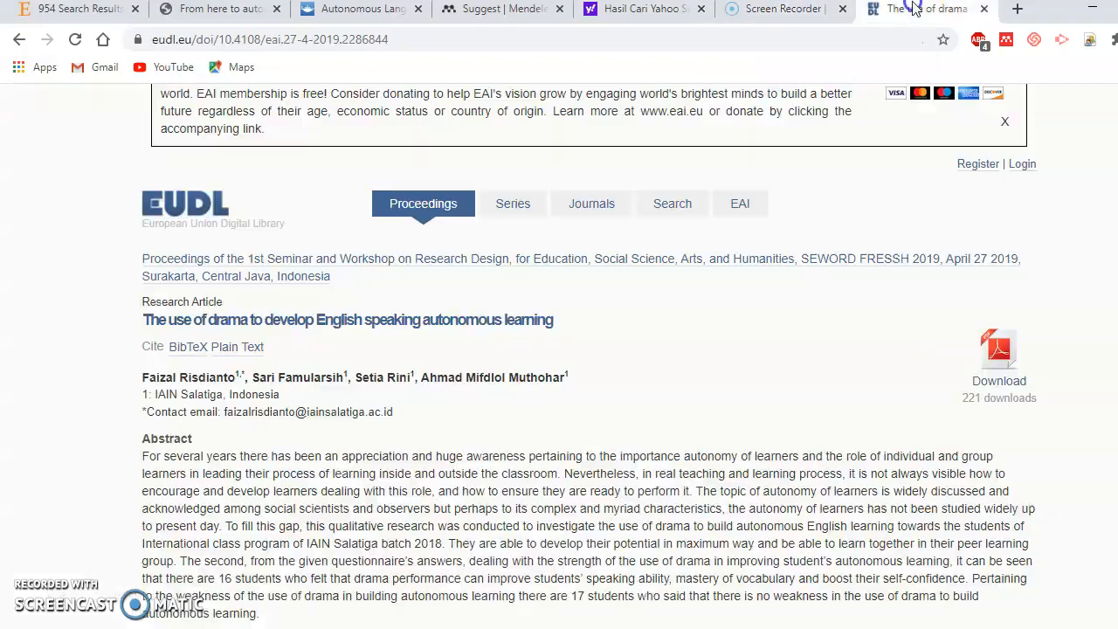
# Show EUDL's Journals page listing the EAI Endorsed Transactions titles
pyautogui.scroll(-3, 609, 271)
pyautogui.scroll(4, 609, 266)
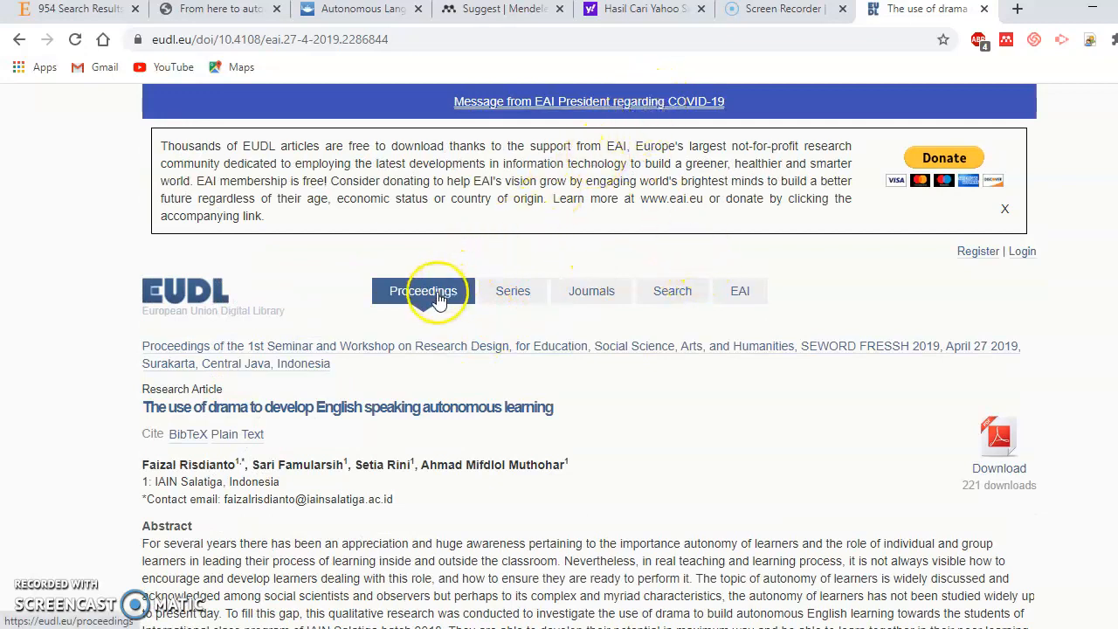
pyautogui.click(614, 293)
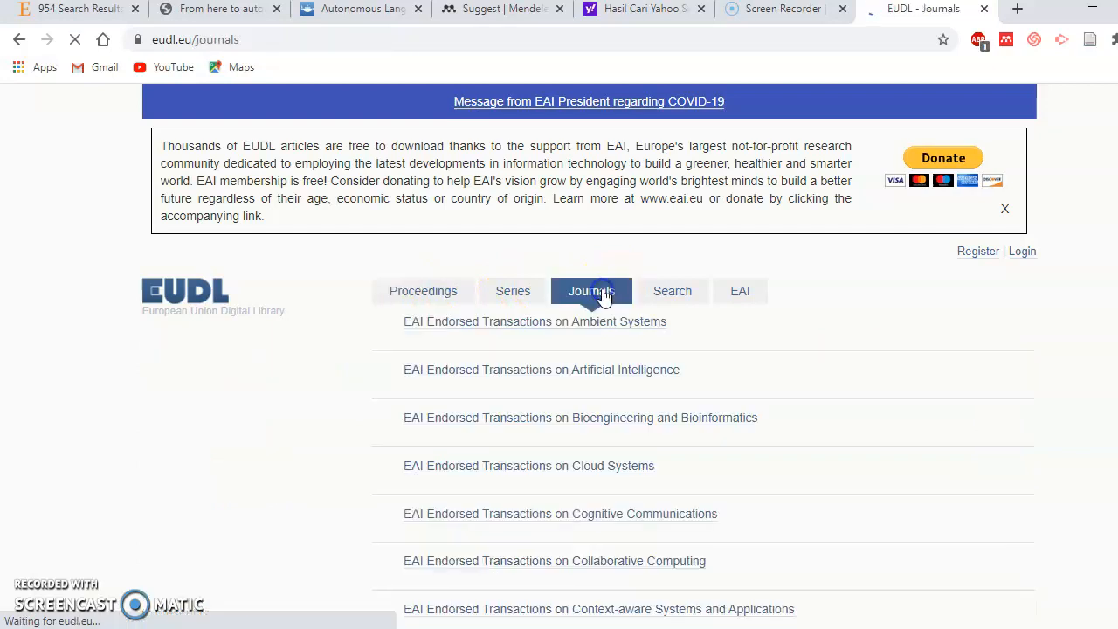
pyautogui.scroll(-3, 485, 343)
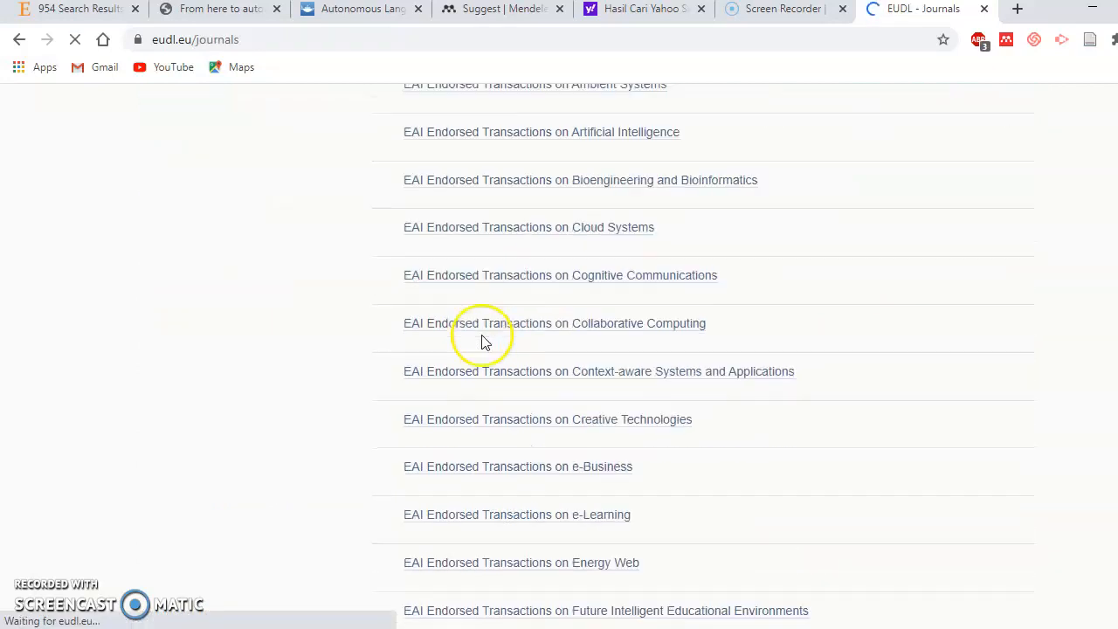
pyautogui.scroll(3, 485, 342)
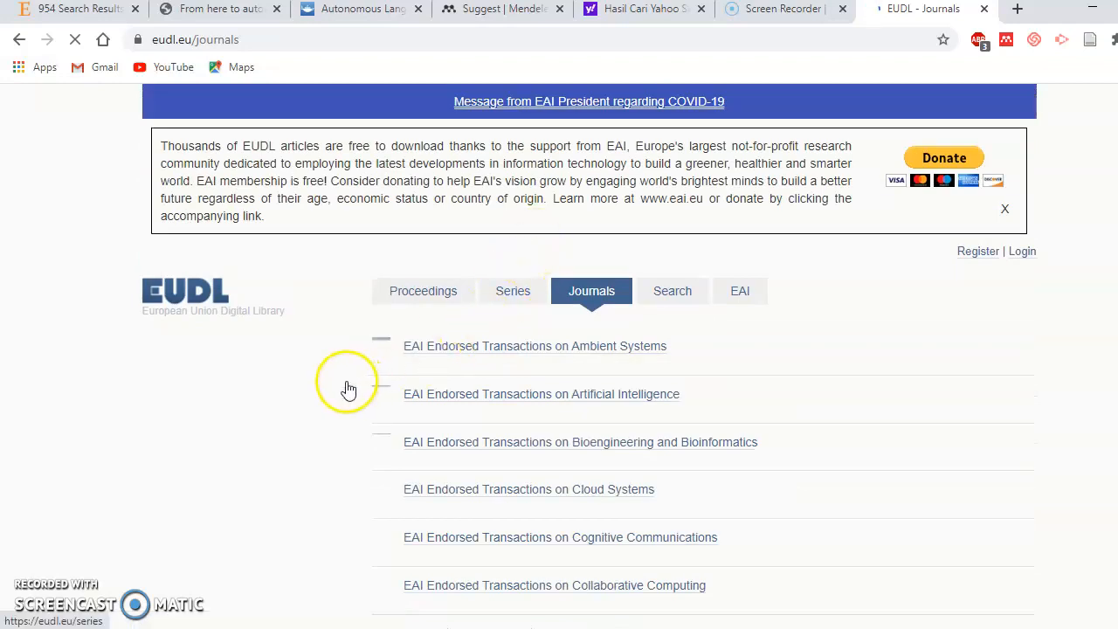